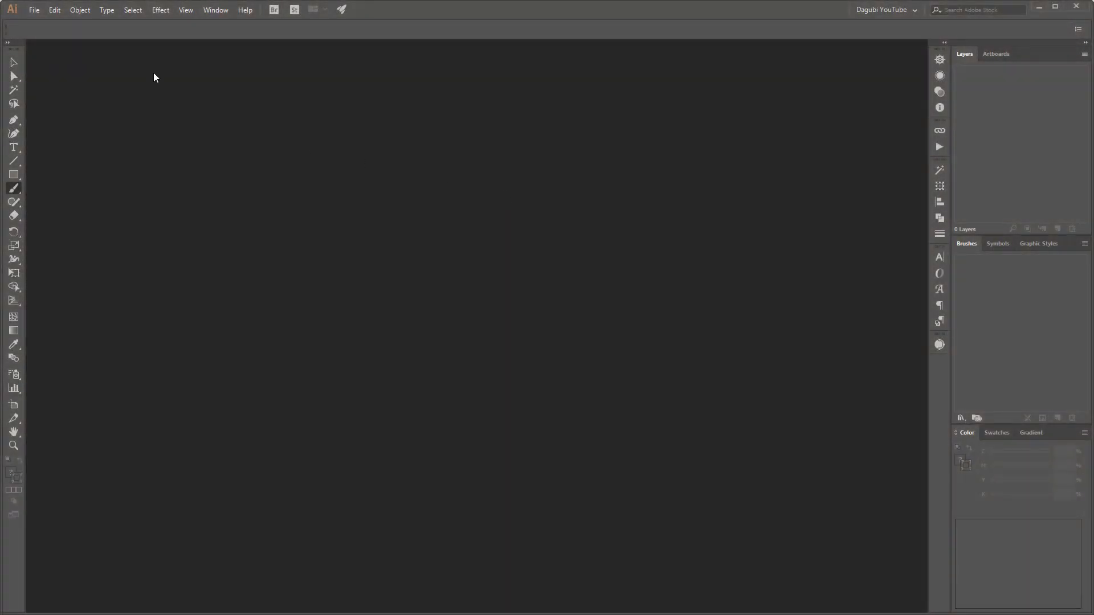
Open the New Document dialog from the File menu to see the recent size presets.
{"action": "left_click", "coordinate": [33, 9]}
{"action": "left_click", "coordinate": [37, 23]}
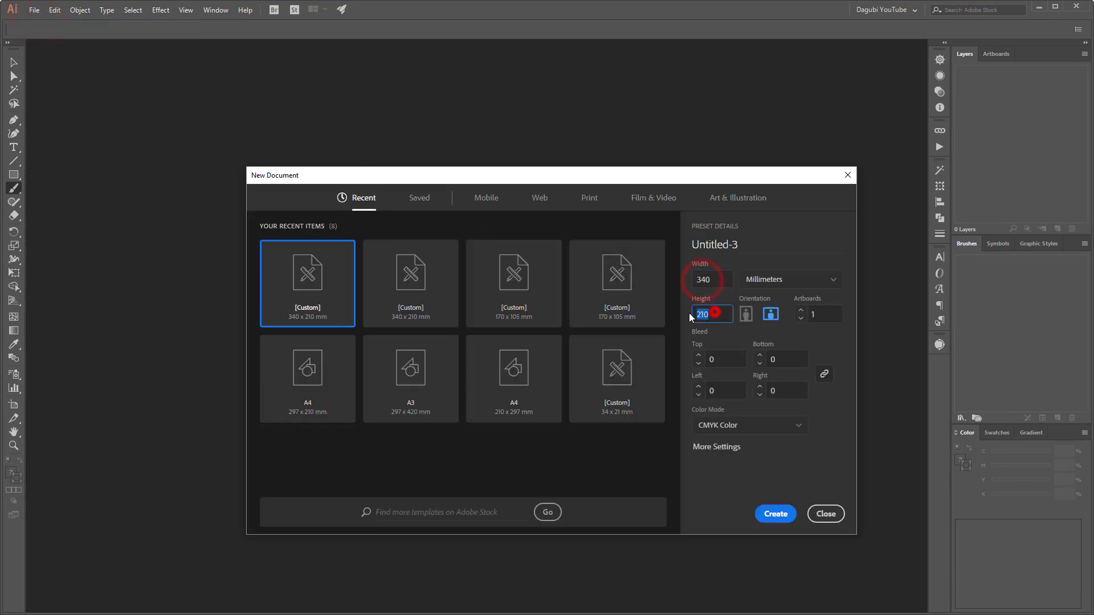
Create the 340x210 mm document and pick the round grape brush from Dagubi_Grape_element_Brushes.
{"action": "left_click", "coordinate": [776, 515]}
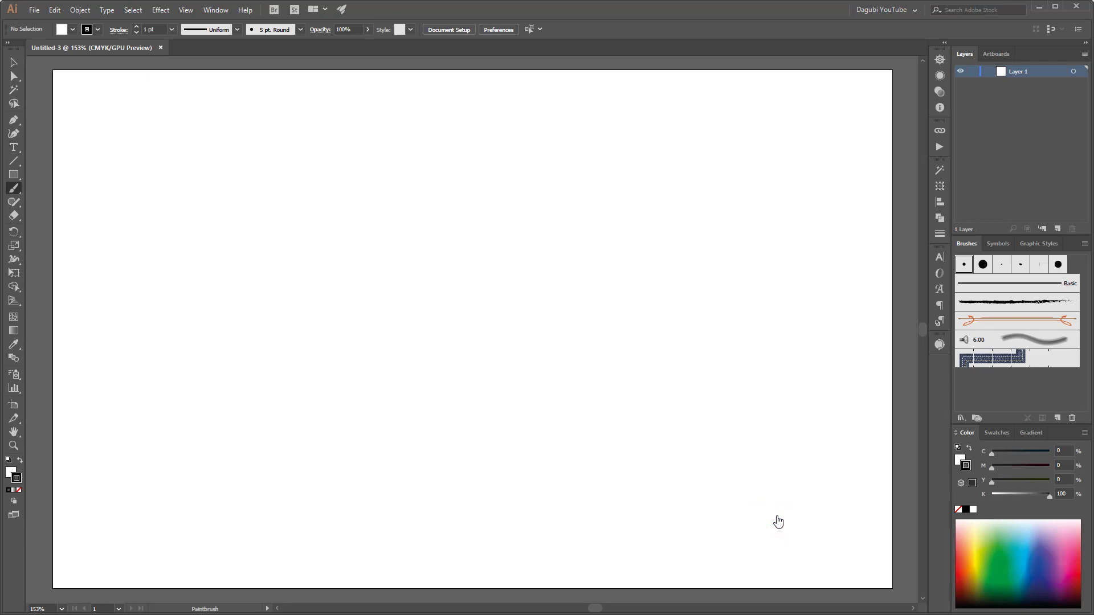
{"action": "left_click", "coordinate": [959, 419]}
{"action": "mouse_move", "coordinate": [1013, 498]}
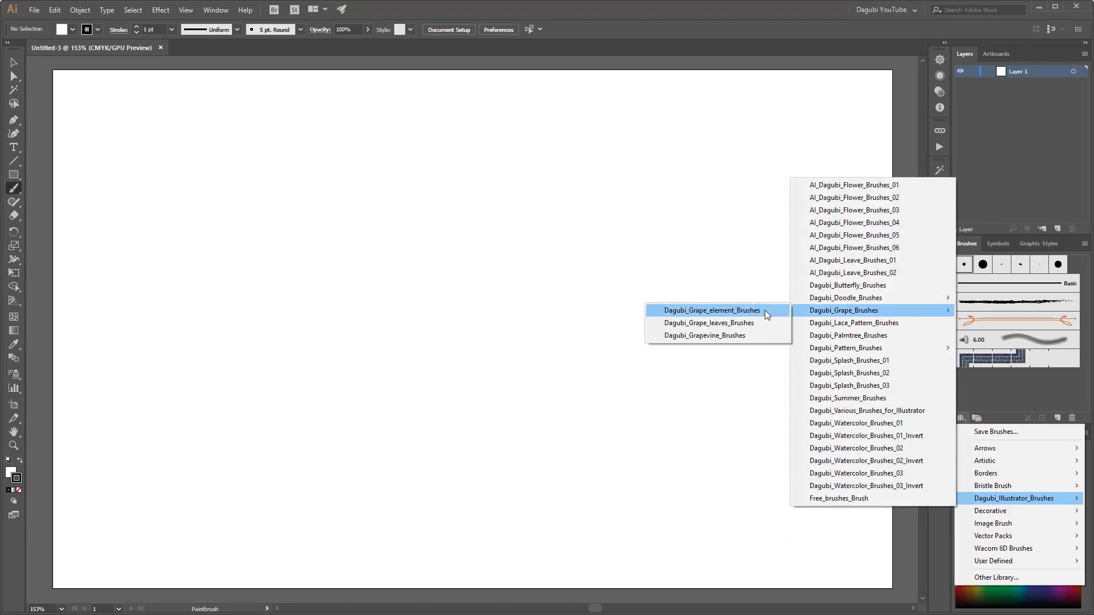
{"action": "left_click", "coordinate": [764, 310]}
{"action": "left_click", "coordinate": [839, 117]}
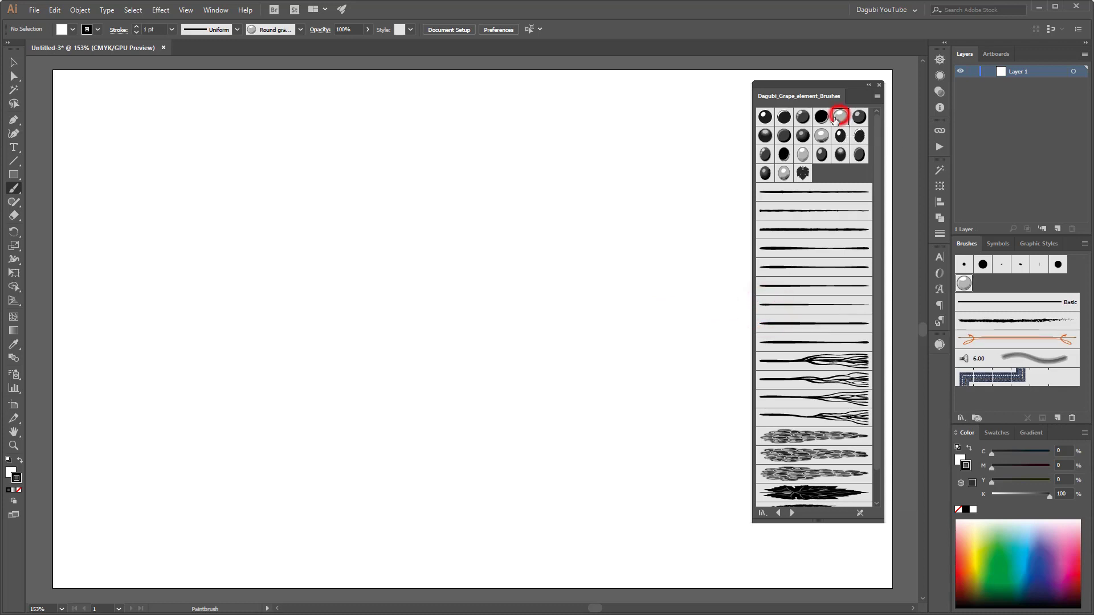
Set the round grape brush to Tints with an orange stroke, then delete the test stroke.
{"action": "left_click_drag", "start_coordinate": [480, 259], "coordinate": [628, 247]}
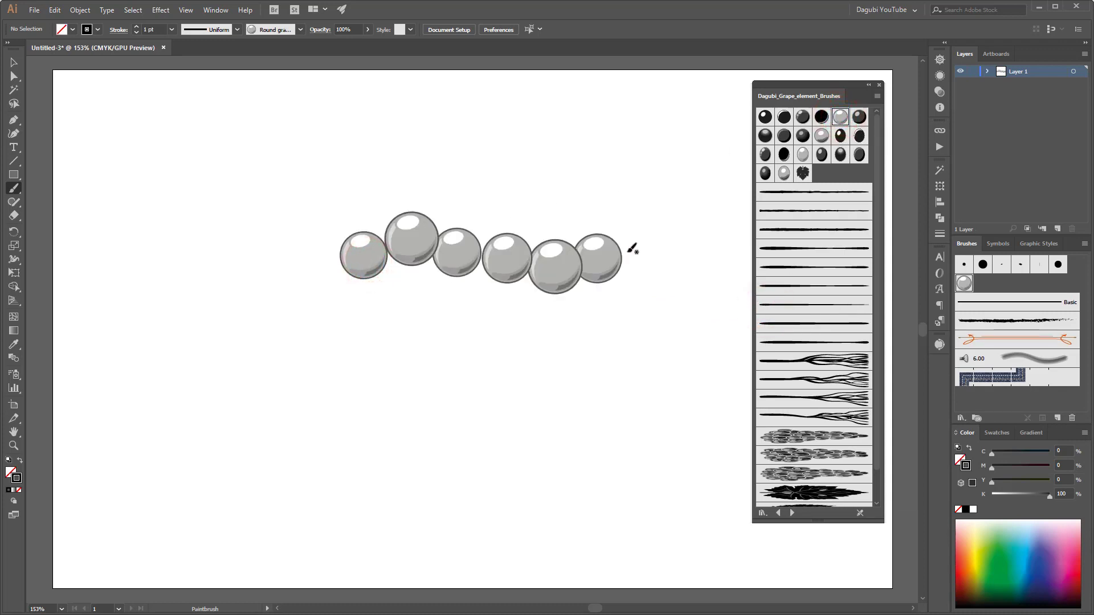
{"action": "left_click", "coordinate": [600, 276], "text": "ctrl"}
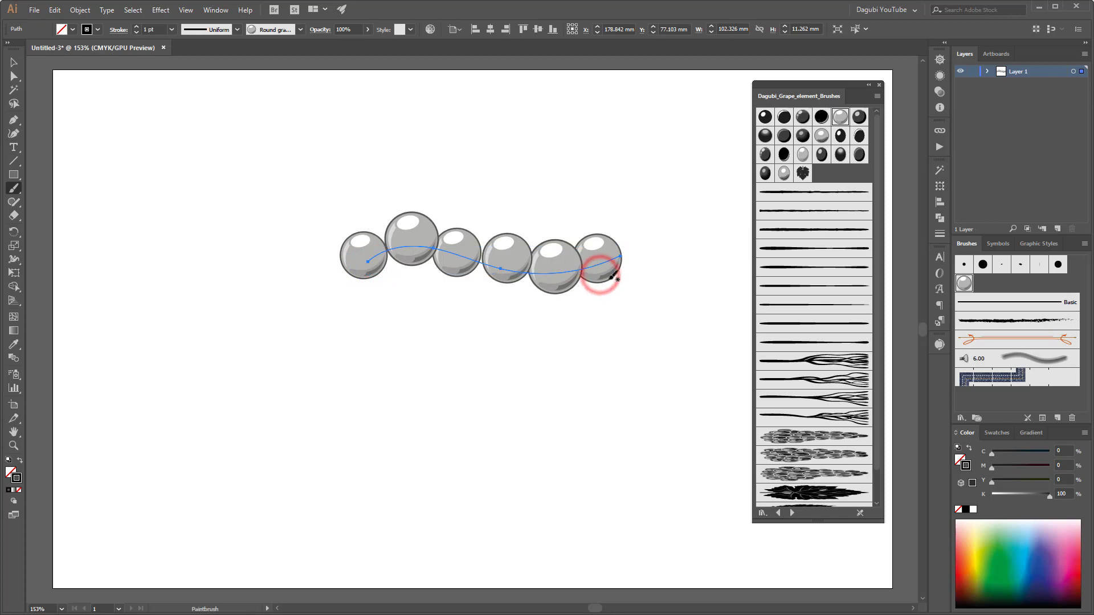
{"action": "left_click", "coordinate": [964, 559]}
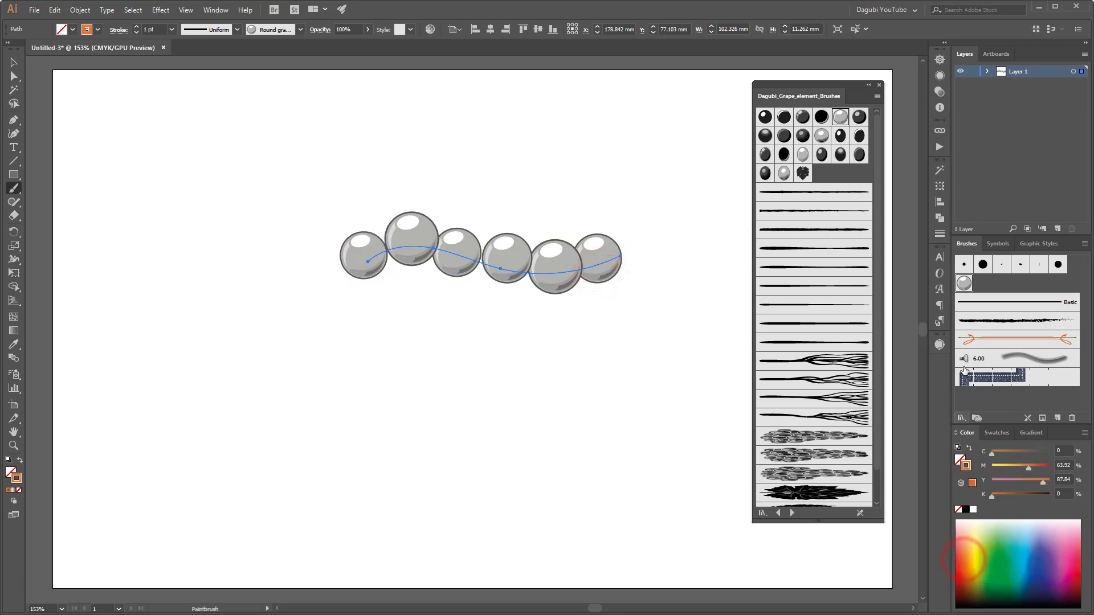
{"action": "double_click", "coordinate": [964, 284]}
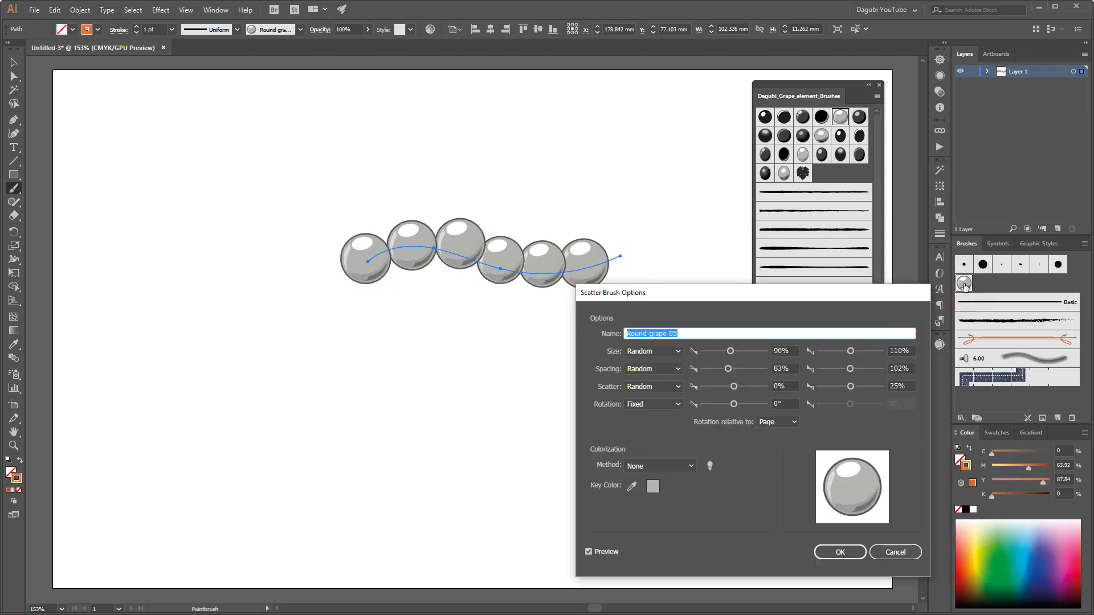
{"action": "left_click", "coordinate": [656, 466]}
{"action": "left_click", "coordinate": [658, 496]}
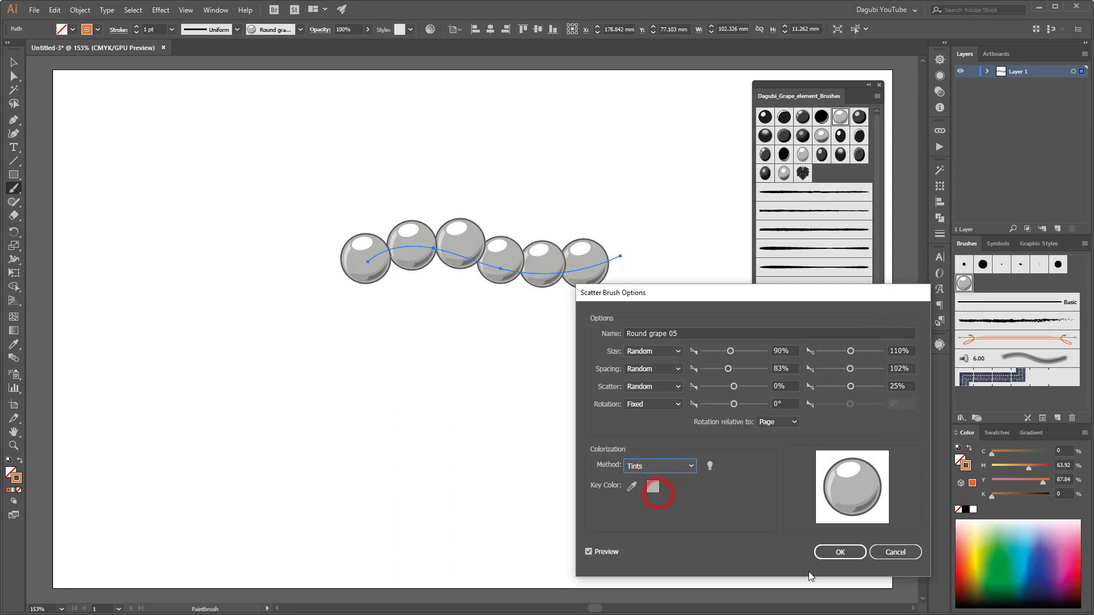
{"action": "left_click", "coordinate": [840, 553]}
{"action": "left_click", "coordinate": [559, 331]}
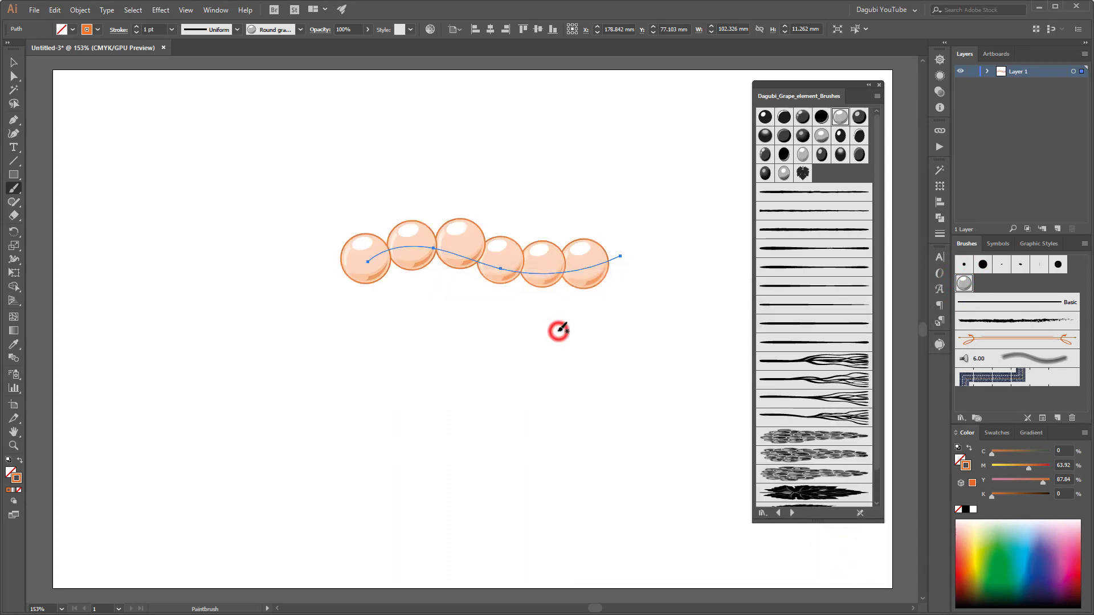
{"action": "key", "text": "Delete"}
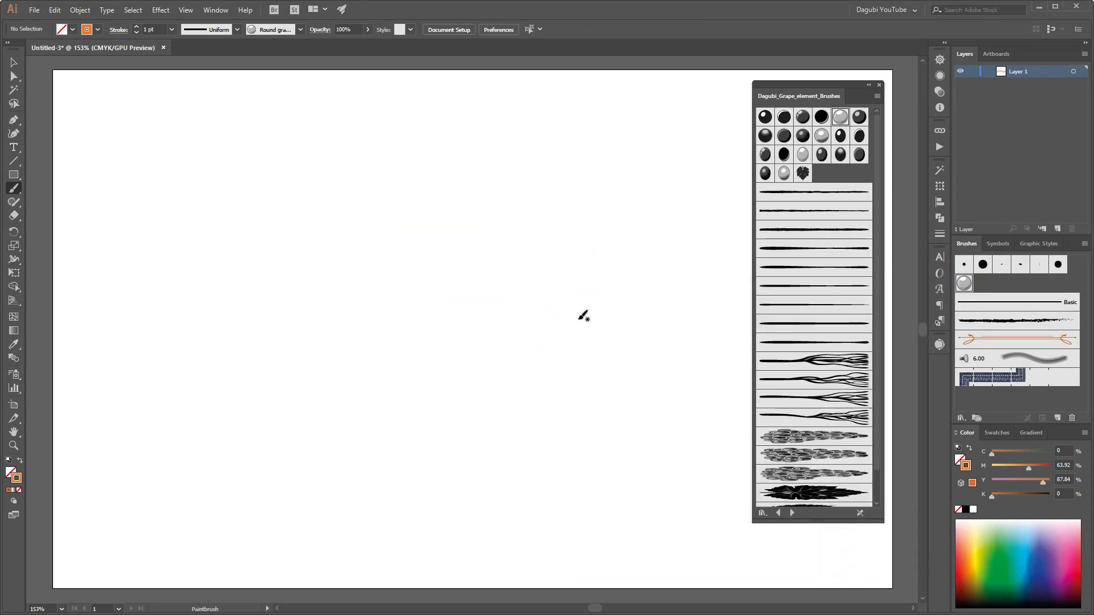
Paint a ring of orange grapes with a few inner grapes to start the bunch.
{"action": "left_click_drag", "start_coordinate": [469, 242], "coordinate": [525, 304]}
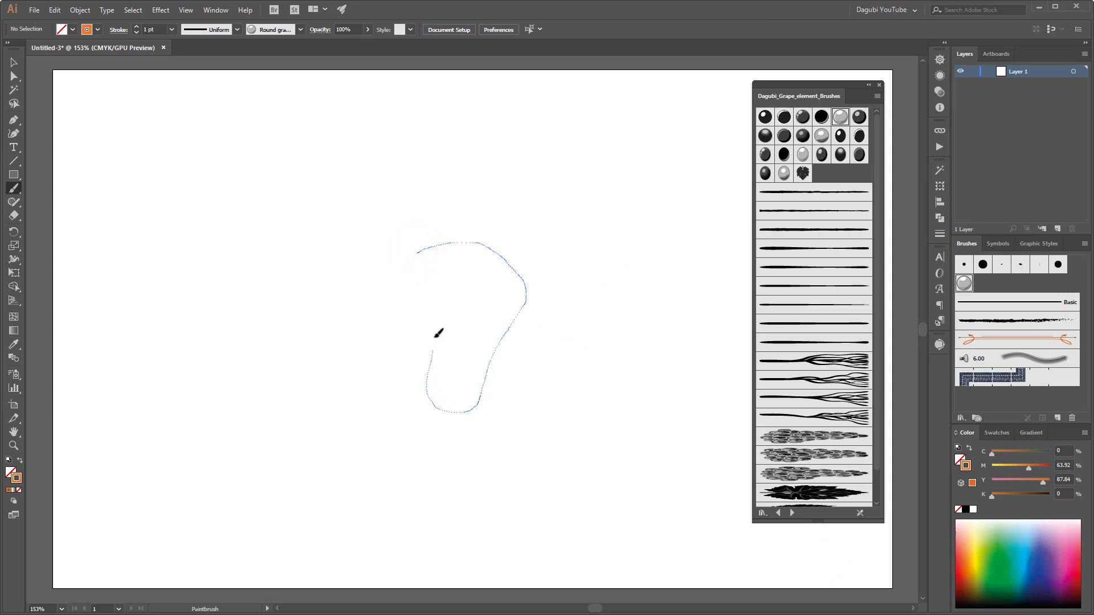
{"action": "left_click_drag", "start_coordinate": [411, 270], "coordinate": [406, 261]}
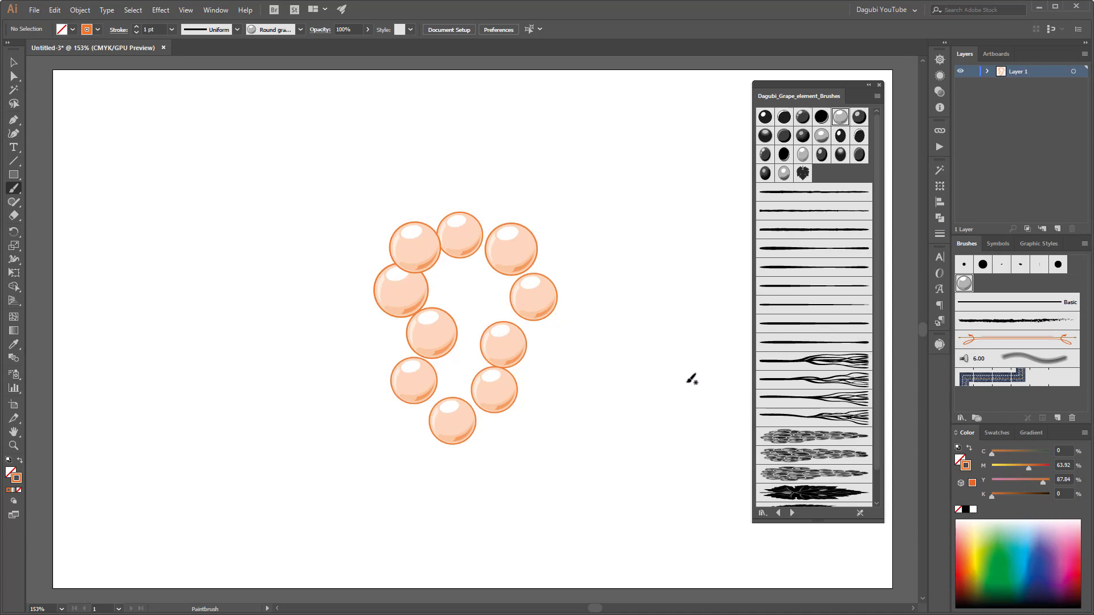
{"action": "left_click_drag", "start_coordinate": [502, 326], "coordinate": [503, 322]}
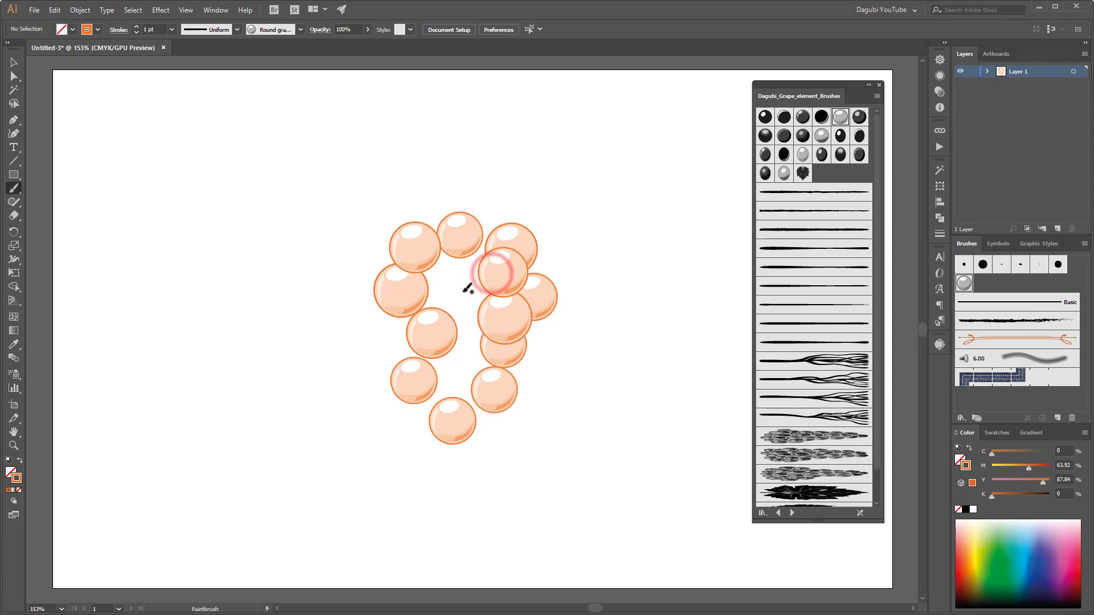
{"action": "left_click", "coordinate": [455, 272]}
In Draw Behind mode, paint more grapes behind the cluster, filling the lower gaps.
{"action": "left_click", "coordinate": [14, 501]}
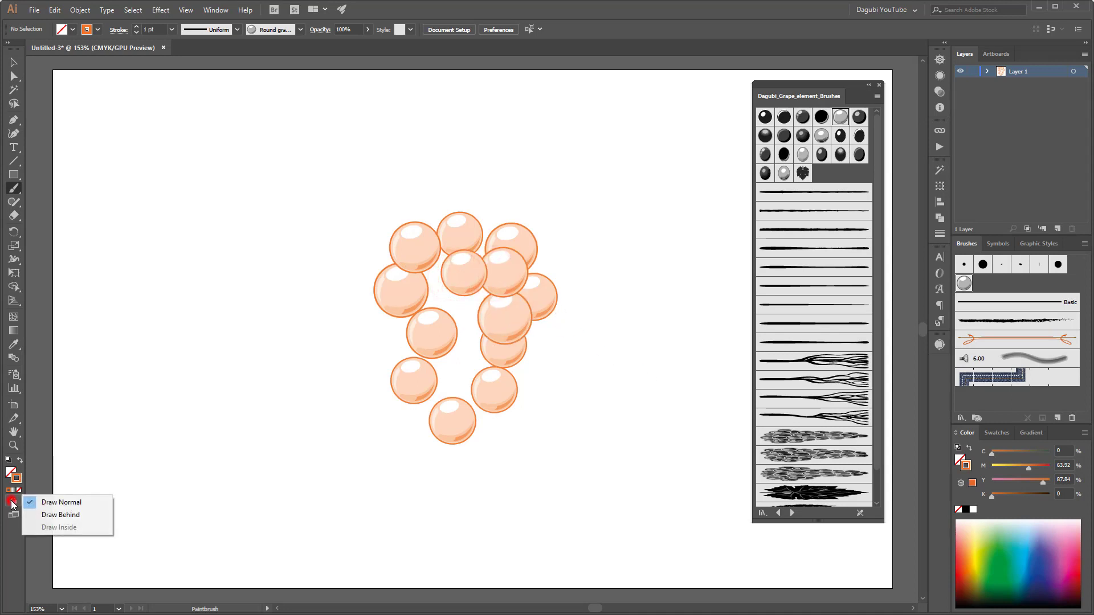
{"action": "left_click", "coordinate": [57, 515]}
{"action": "mouse_move", "coordinate": [435, 271]}
{"action": "left_mouse_down"}
{"action": "mouse_move", "coordinate": [468, 313]}
{"action": "mouse_move", "coordinate": [466, 430]}
{"action": "left_mouse_up"}
{"action": "left_click", "coordinate": [434, 288]}
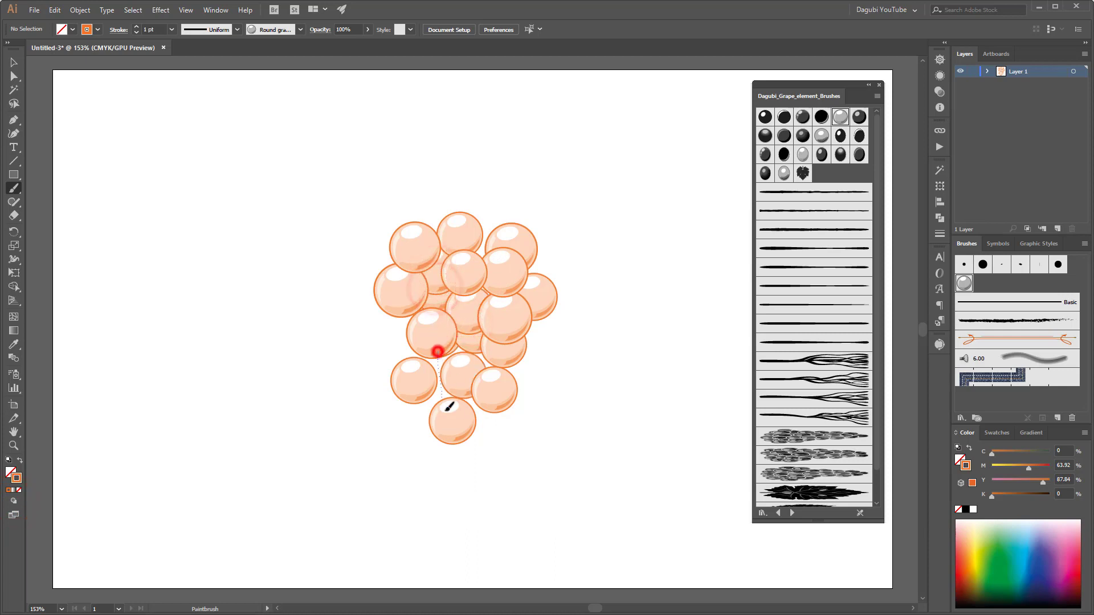
{"action": "left_click_drag", "start_coordinate": [490, 353], "coordinate": [462, 420]}
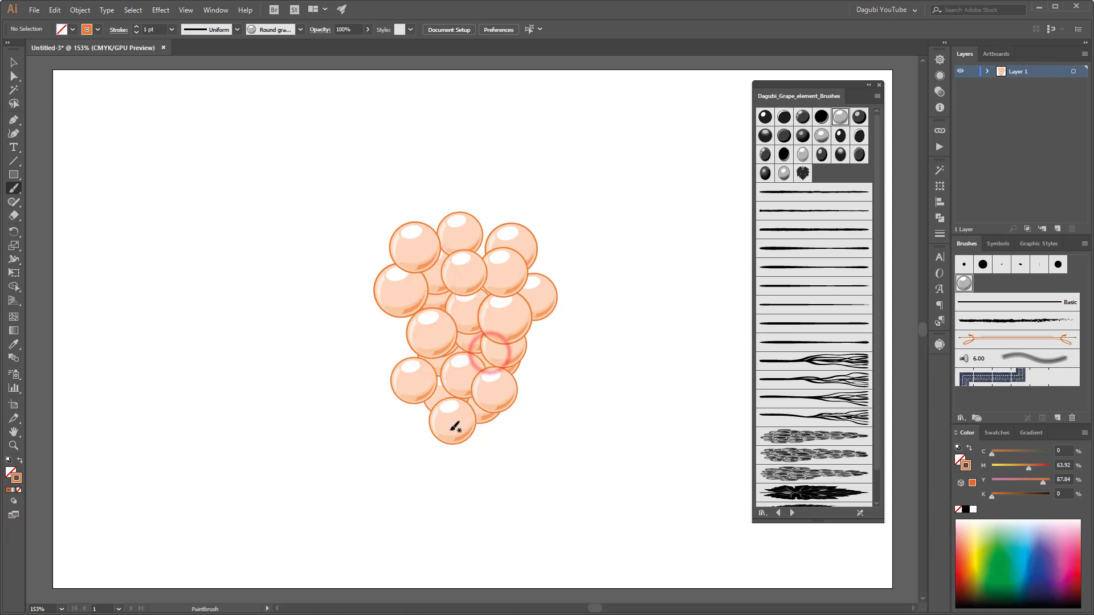
Back in Draw Normal mode, add grapes at the bottom, centre and left of the bunch.
{"action": "left_click", "coordinate": [14, 500]}
{"action": "left_click", "coordinate": [49, 504]}
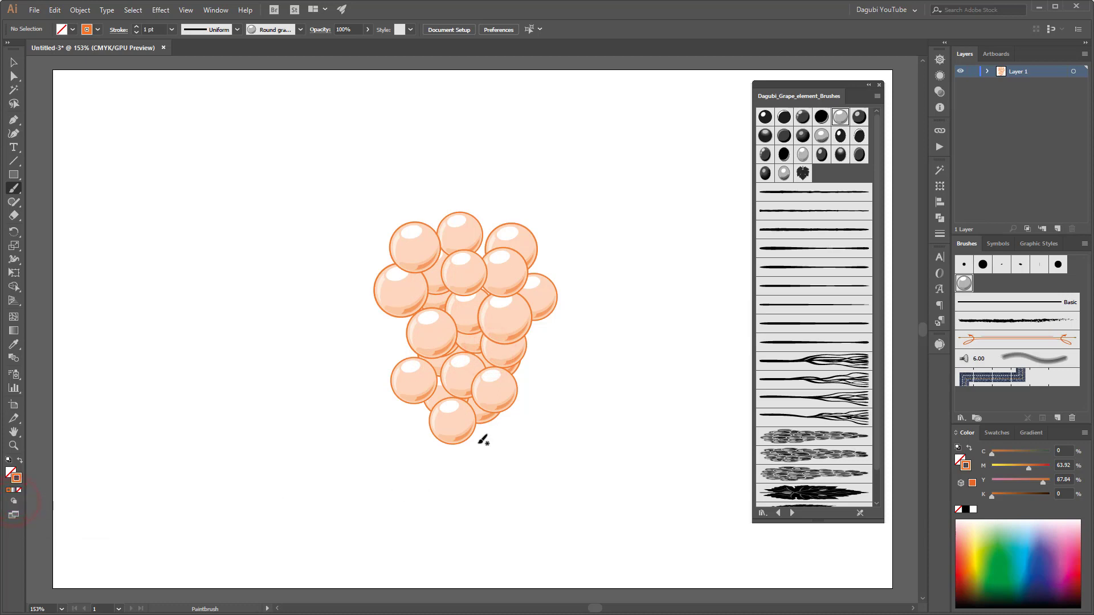
{"action": "mouse_move", "coordinate": [474, 391]}
{"action": "left_mouse_down"}
{"action": "mouse_move", "coordinate": [495, 442]}
{"action": "mouse_move", "coordinate": [485, 417]}
{"action": "left_mouse_up"}
{"action": "key", "text": "ctrl+z"}
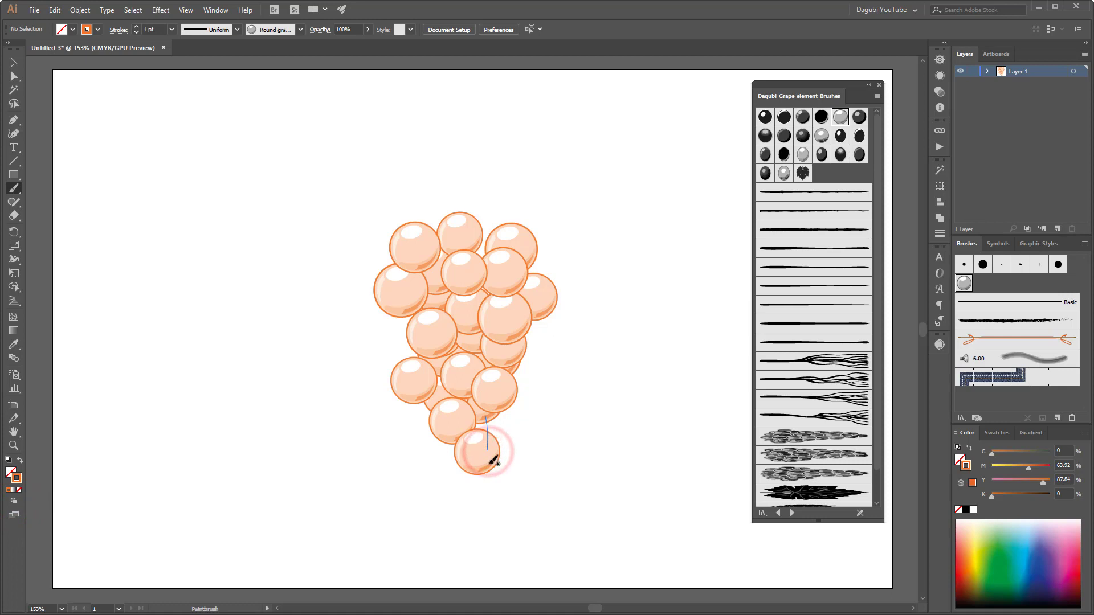
{"action": "left_click_drag", "start_coordinate": [466, 370], "coordinate": [484, 268]}
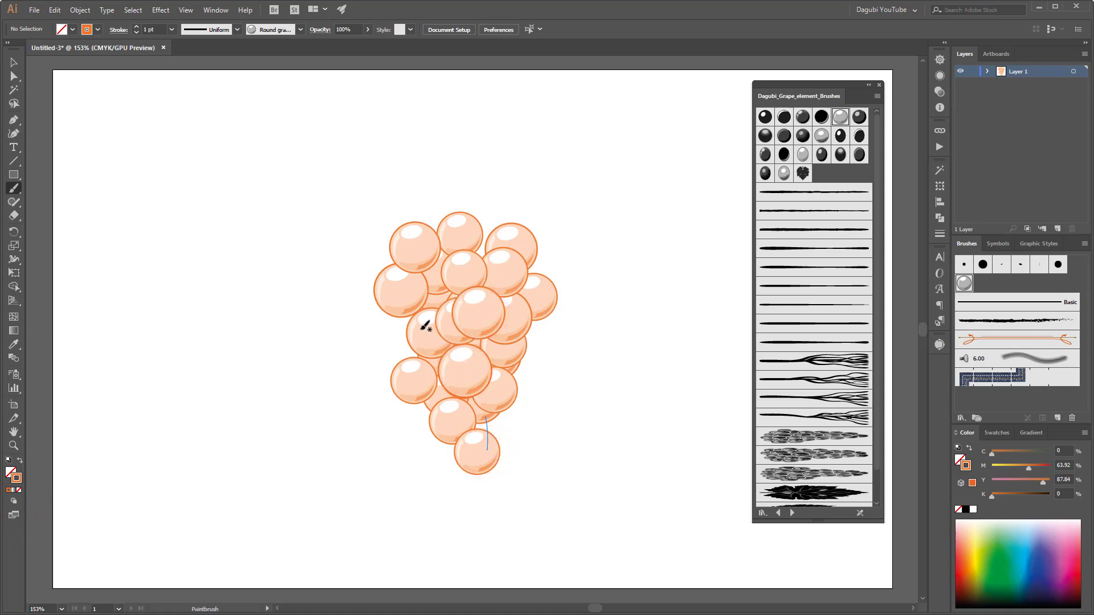
{"action": "left_click_drag", "start_coordinate": [424, 318], "coordinate": [432, 233]}
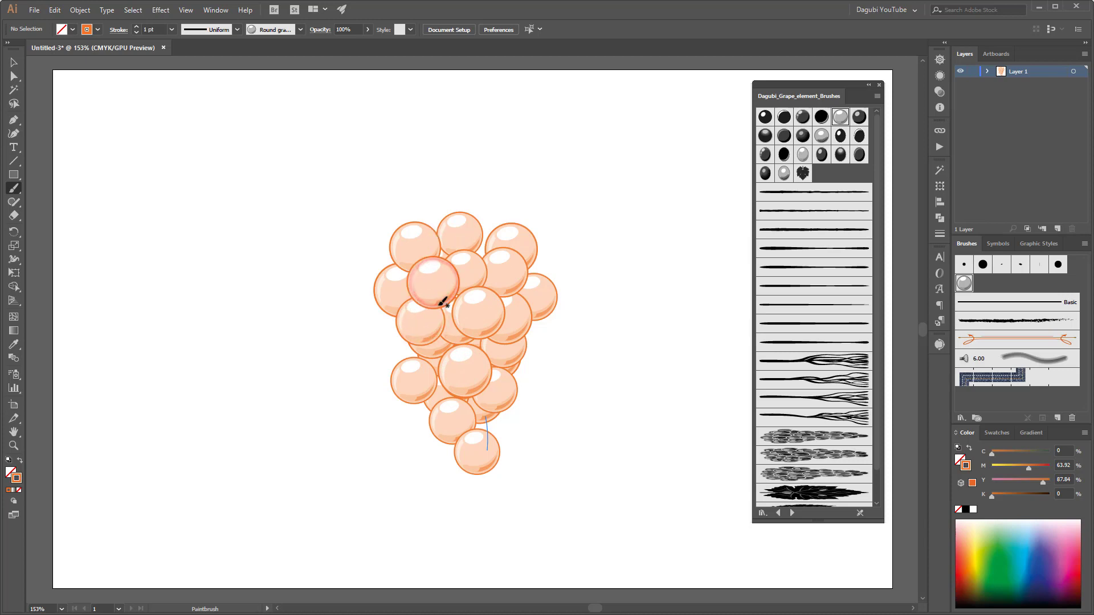
{"action": "left_click_drag", "start_coordinate": [491, 425], "coordinate": [490, 423]}
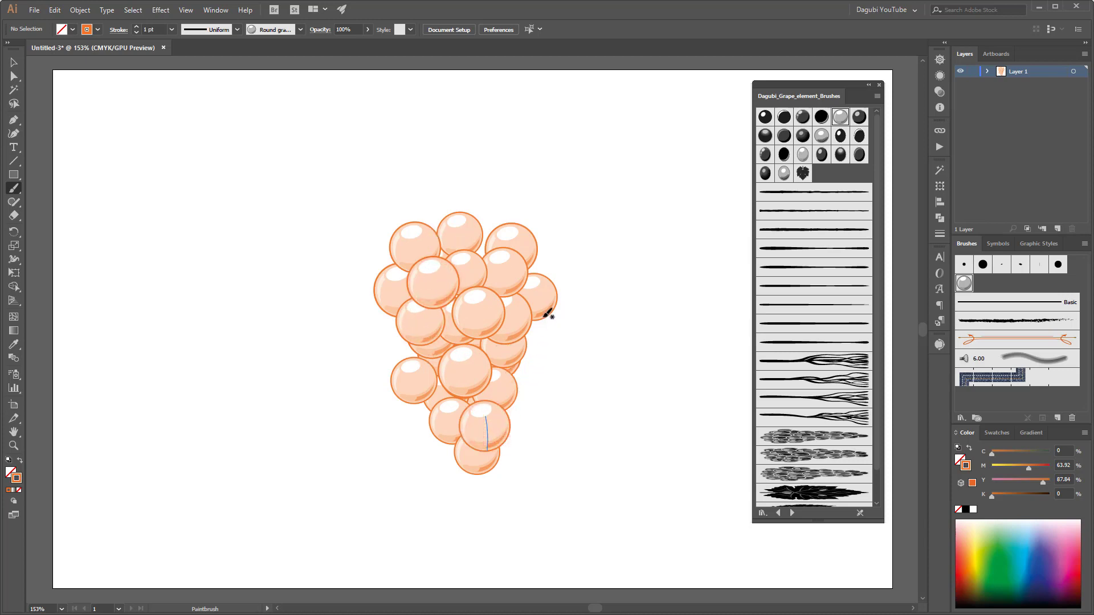
{"action": "left_click", "coordinate": [852, 362]}
Paint a green vine stem above the grape bunch.
{"action": "left_click", "coordinate": [997, 562]}
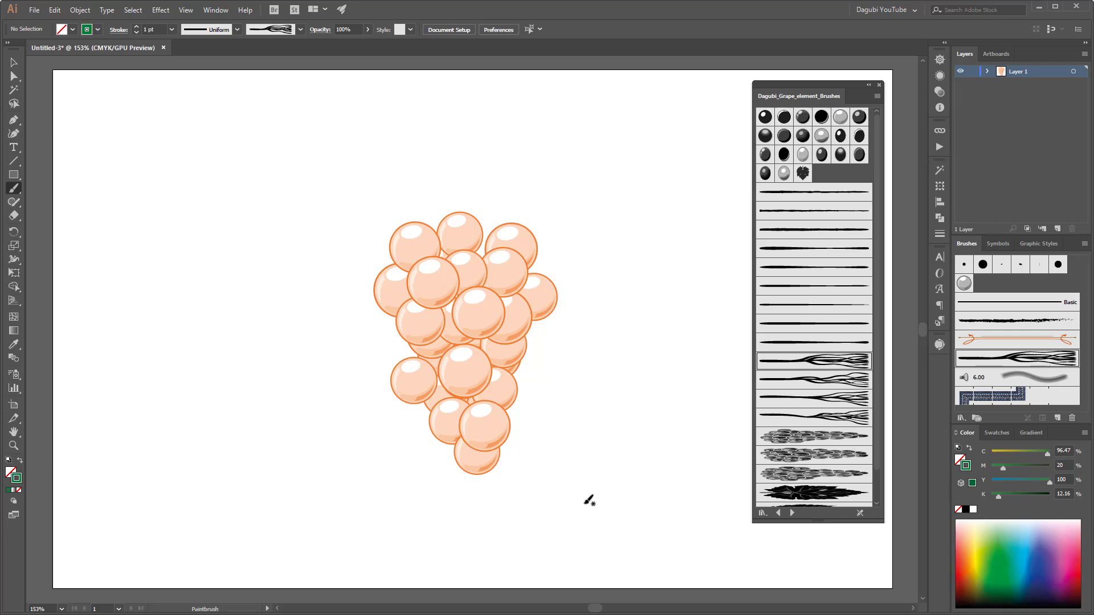
{"action": "left_click", "coordinate": [16, 502]}
{"action": "left_click", "coordinate": [108, 513]}
{"action": "left_click_drag", "start_coordinate": [471, 142], "coordinate": [471, 276]}
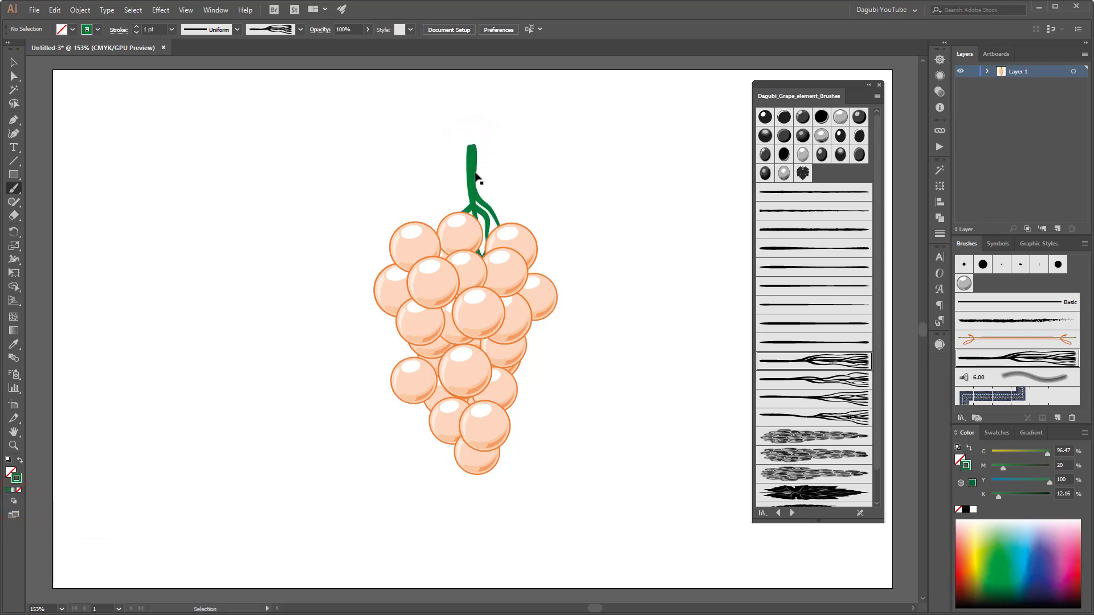
{"action": "left_click", "coordinate": [472, 172], "text": "ctrl"}
{"action": "left_click_drag", "start_coordinate": [471, 163], "coordinate": [467, 161]}
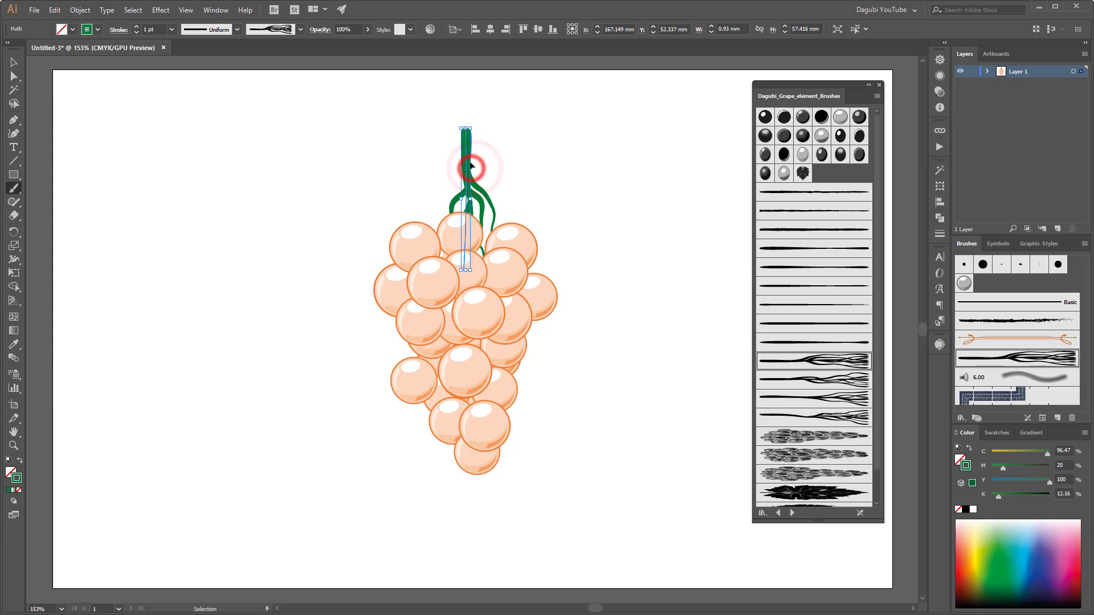
Swap the stem to a different vine brush and move it onto the top of the bunch.
{"action": "left_click", "coordinate": [842, 378]}
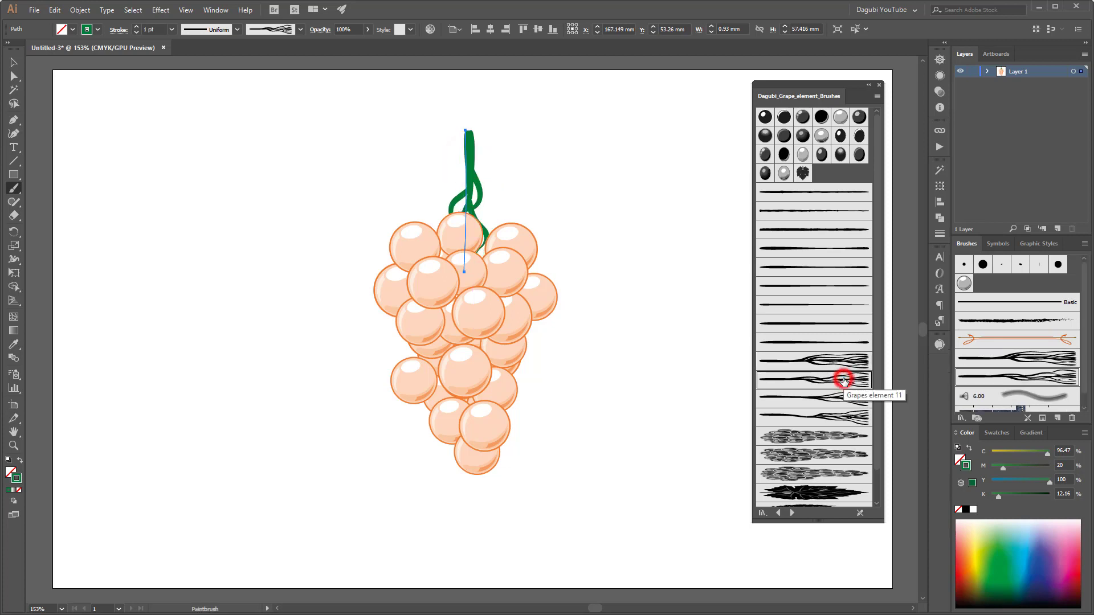
{"action": "left_click", "coordinate": [842, 398]}
{"action": "left_click", "coordinate": [838, 416]}
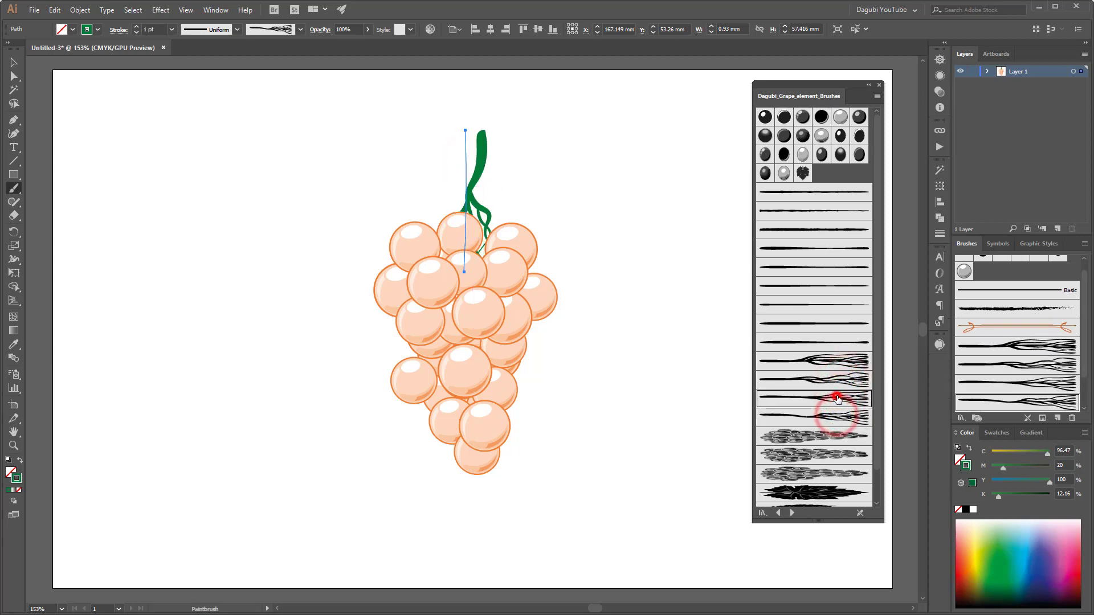
{"action": "left_click", "coordinate": [836, 398]}
{"action": "left_click_drag", "start_coordinate": [486, 138], "coordinate": [474, 153]}
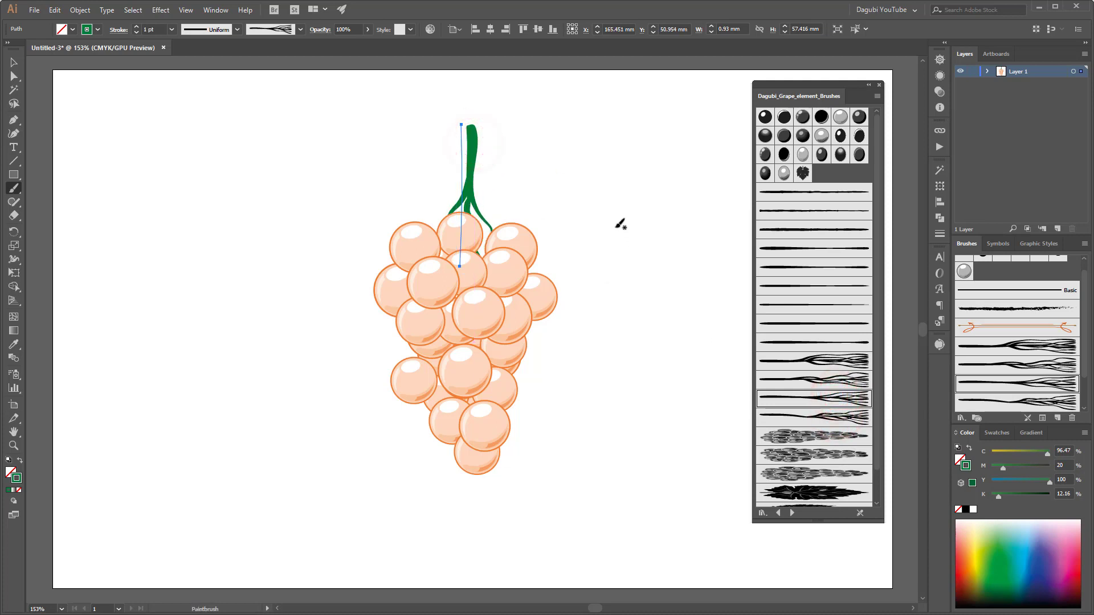
{"action": "left_click", "coordinate": [988, 72]}
Expand the appearance of all Layer 1 brush strokes into editable shapes.
{"action": "left_click", "coordinate": [1066, 72]}
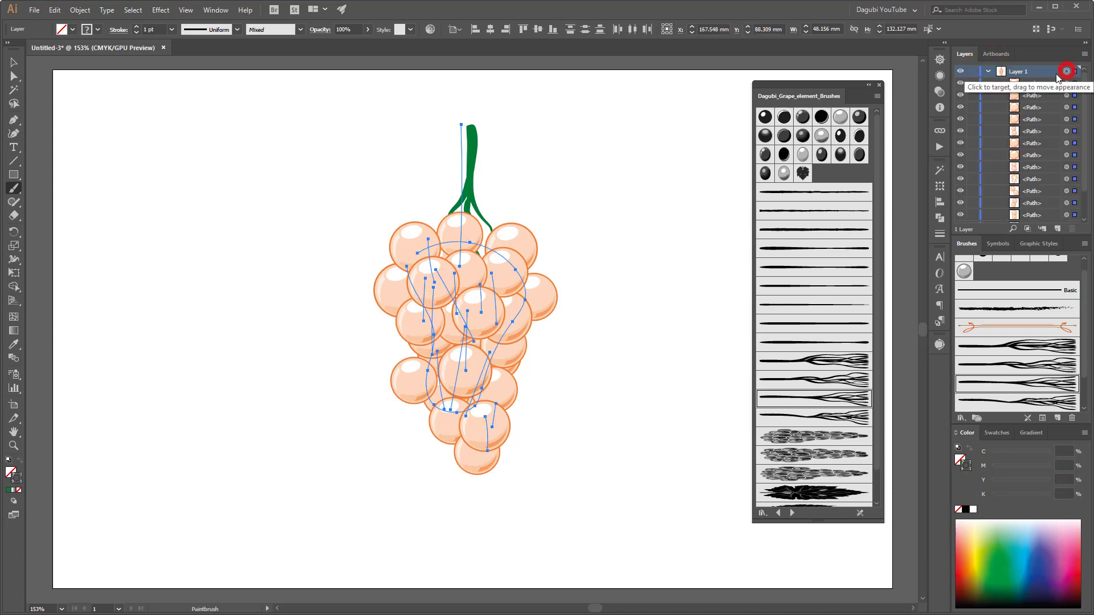
{"action": "left_click", "coordinate": [80, 10]}
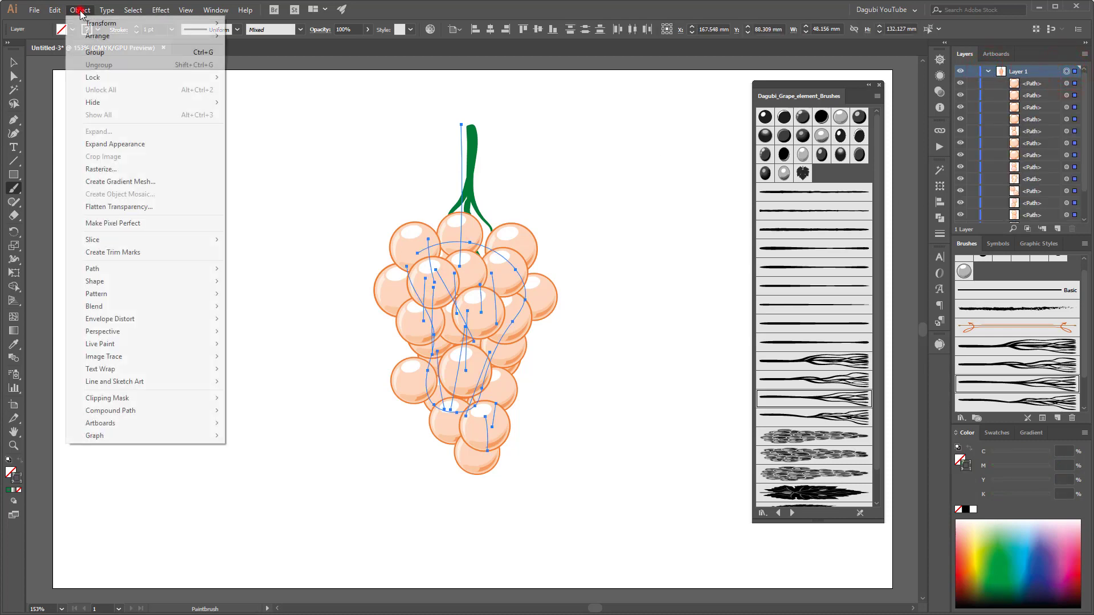
{"action": "left_click", "coordinate": [98, 144]}
{"action": "scroll", "coordinate": [397, 245], "scroll_direction": "up", "scroll_amount": 3}
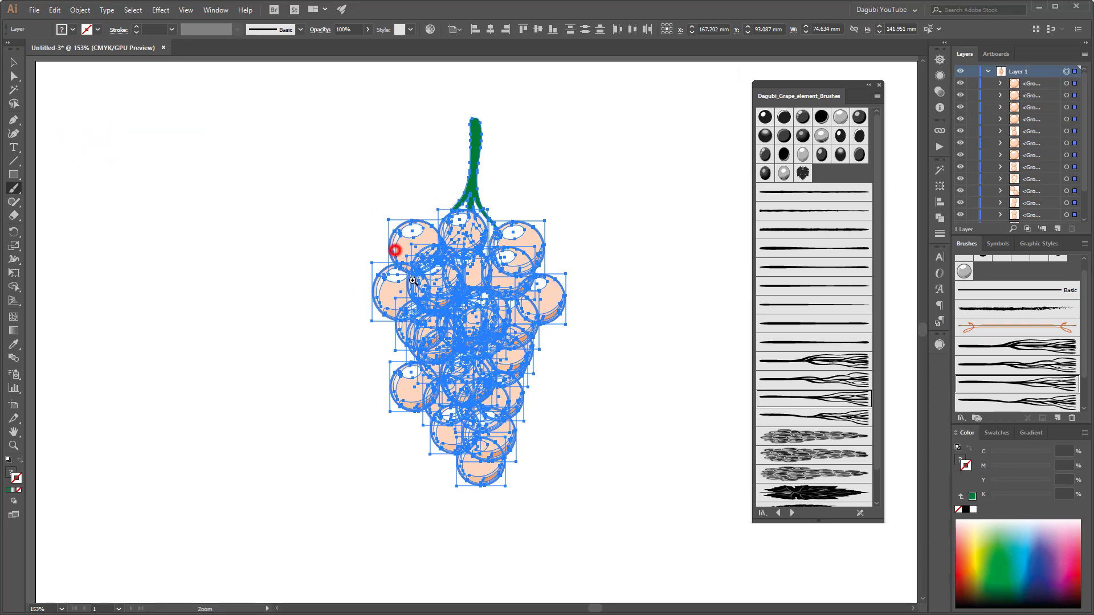
Set the Magic Wand tolerance to 0 and select a group of front grapes.
{"action": "left_click", "coordinate": [14, 90]}
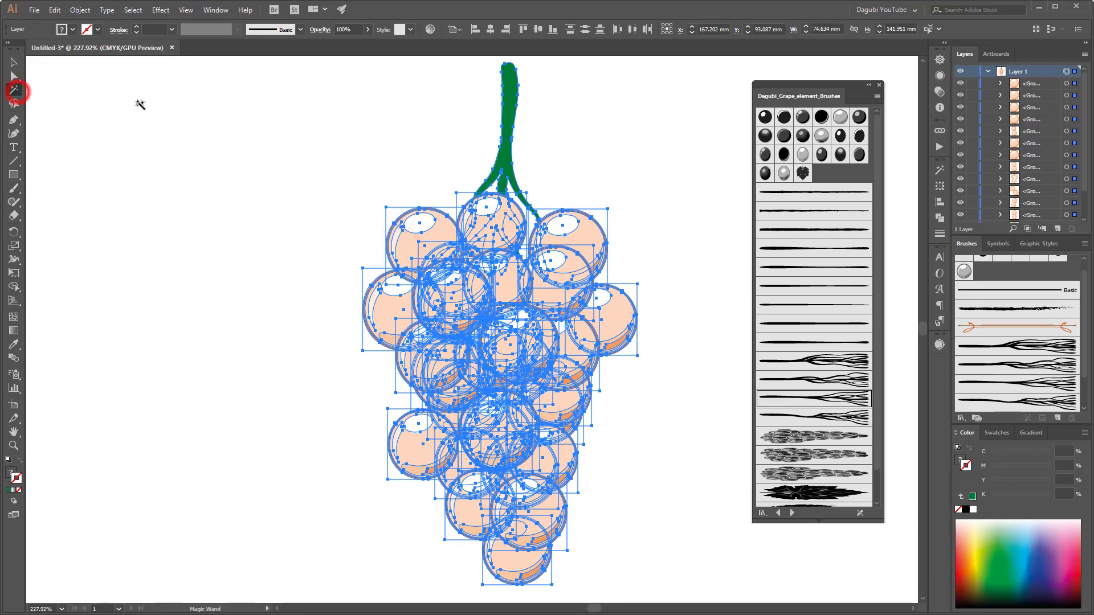
{"action": "left_click", "coordinate": [937, 170]}
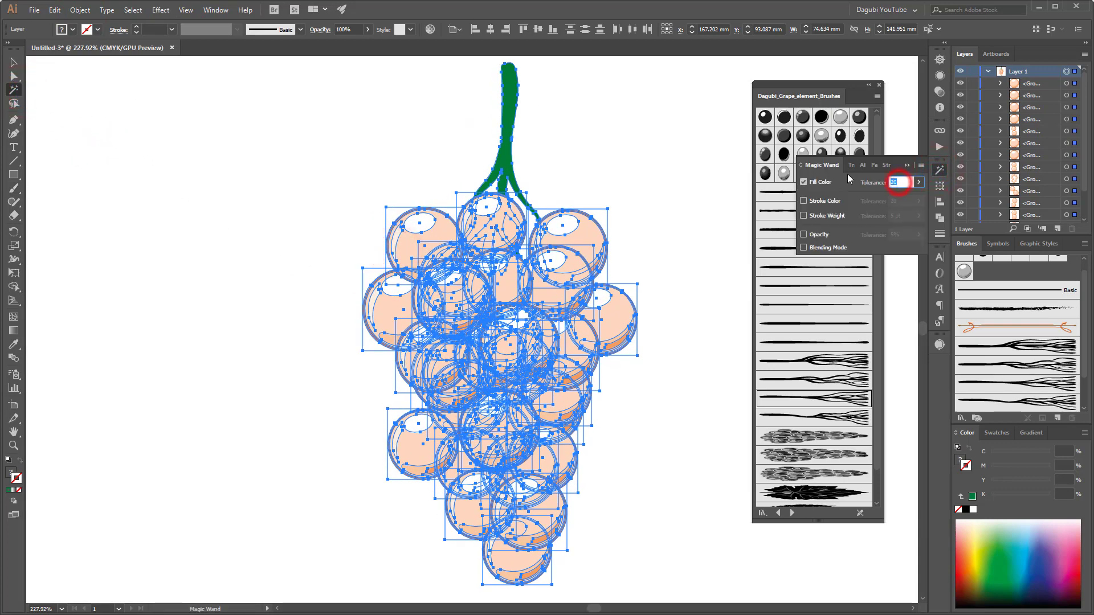
{"action": "type", "text": "0"}
{"action": "left_click", "coordinate": [386, 217]}
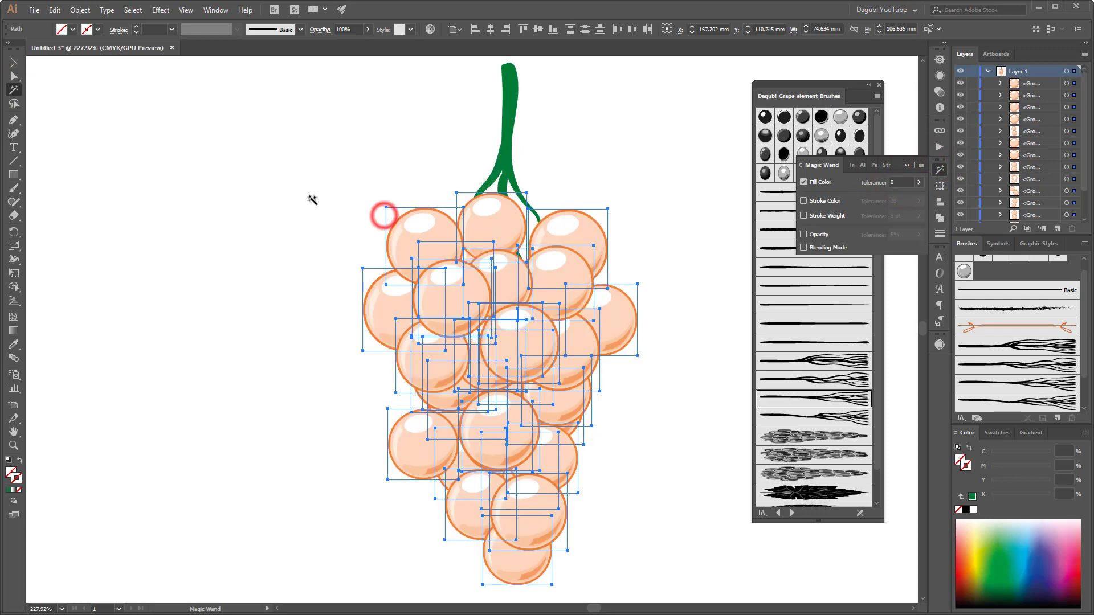
{"action": "left_click", "coordinate": [54, 9]}
{"action": "left_click", "coordinate": [67, 52]}
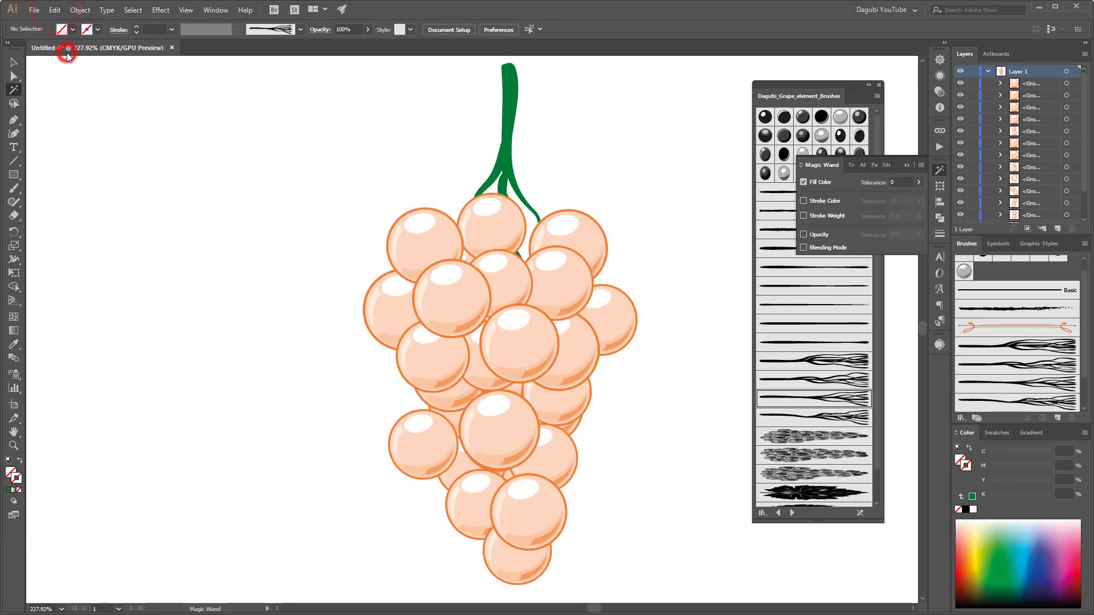
{"action": "left_click", "coordinate": [385, 306]}
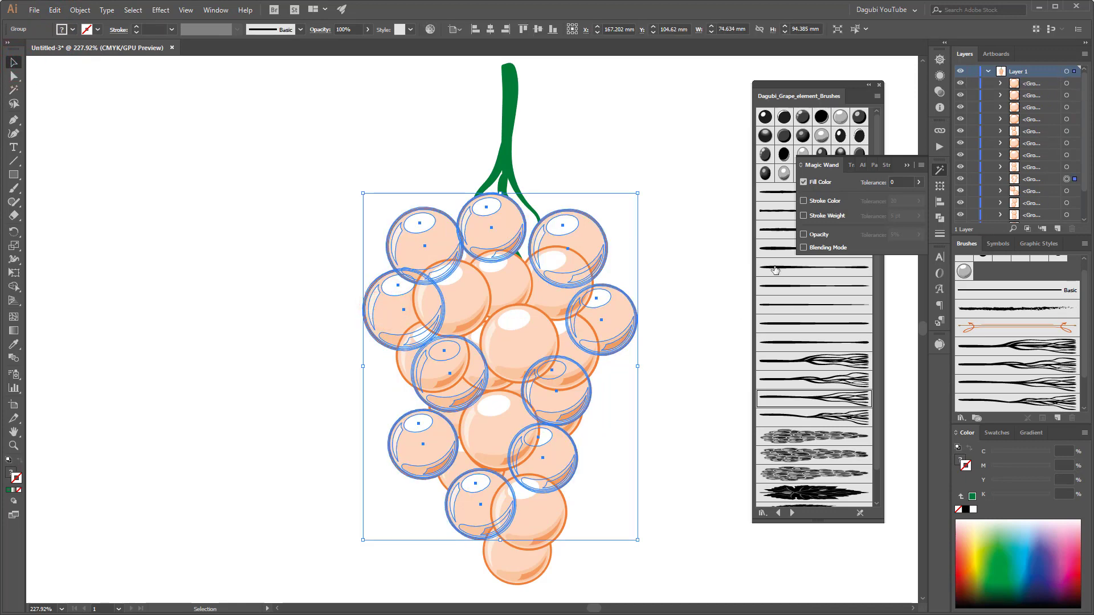
Select the grape groups in the Layers panel and ungroup them.
{"action": "left_click", "coordinate": [701, 410]}
{"action": "left_click", "coordinate": [527, 337]}
{"action": "left_click", "coordinate": [622, 318]}
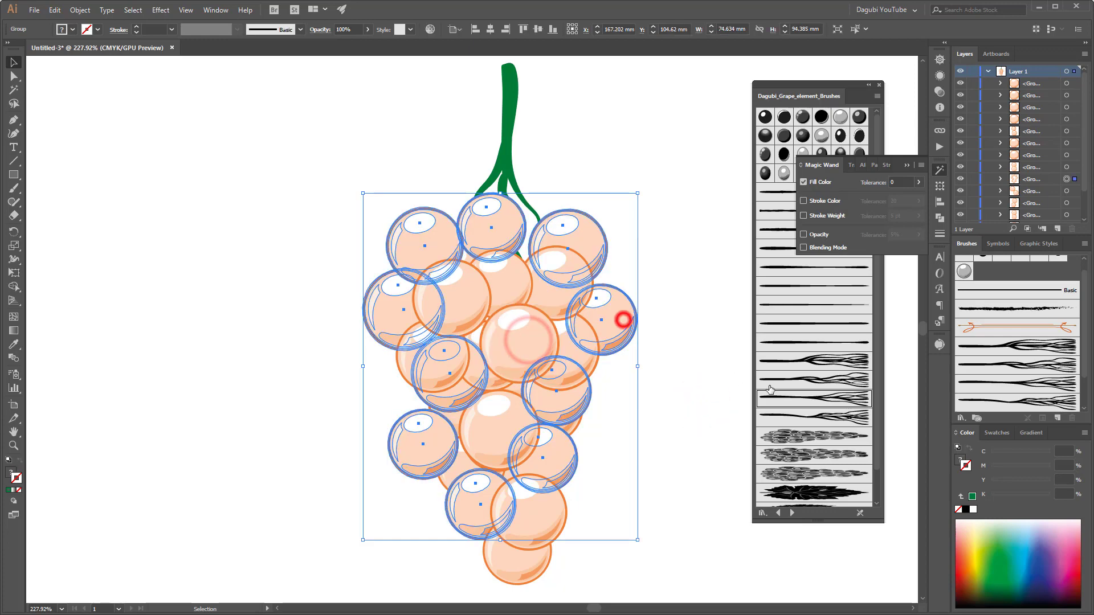
{"action": "left_click", "coordinate": [1066, 167]}
{"action": "left_click", "coordinate": [1066, 133], "text": "shift"}
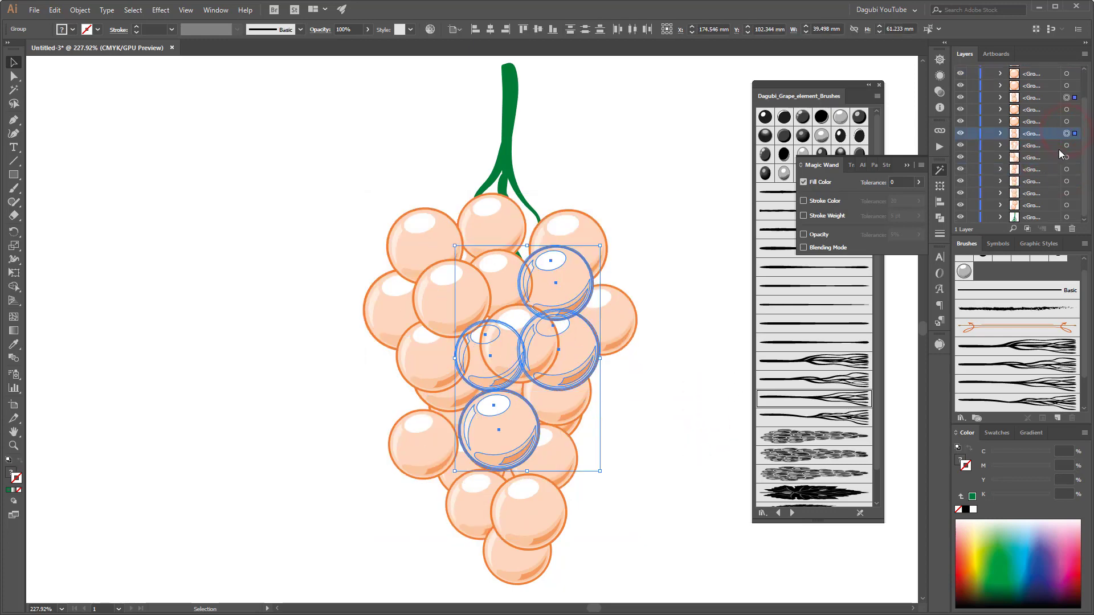
{"action": "left_click", "coordinate": [1066, 157], "text": "shift"}
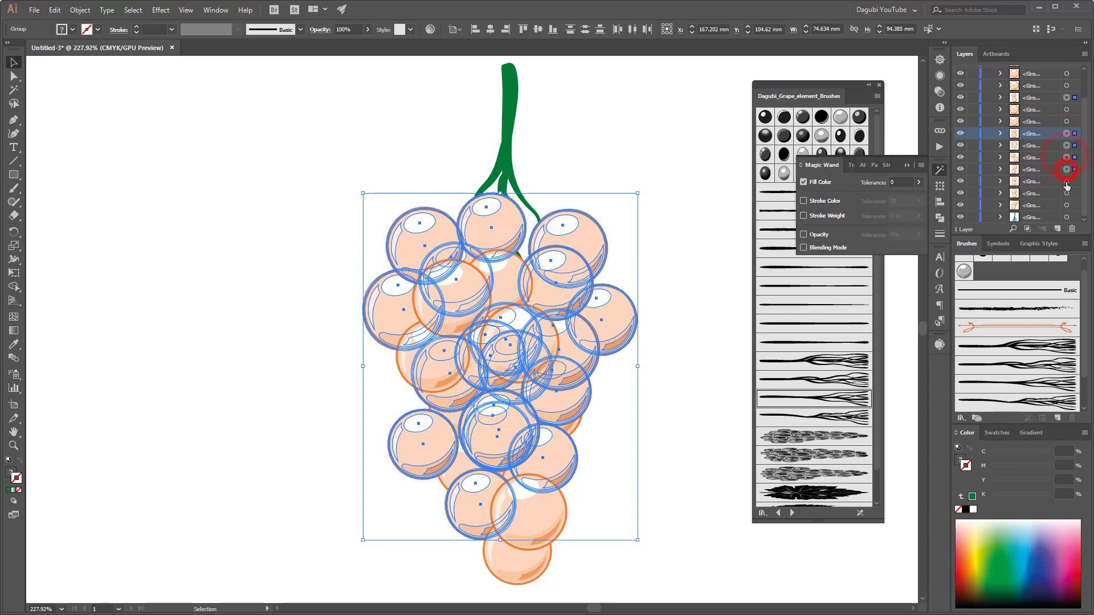
{"action": "left_click", "coordinate": [1066, 181], "text": "shift"}
{"action": "left_click", "coordinate": [1066, 205], "text": "shift"}
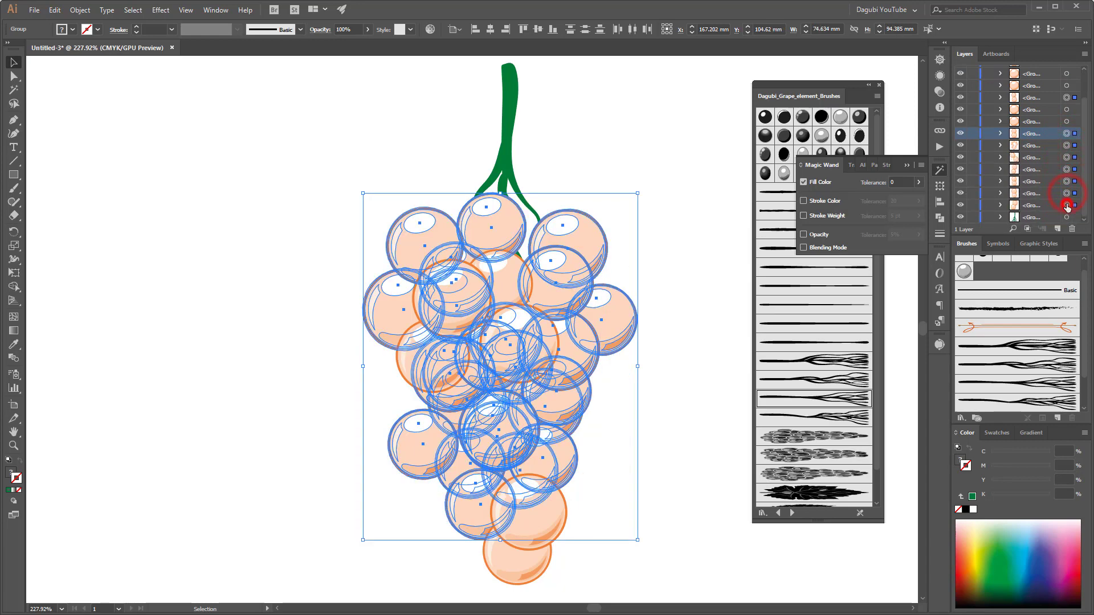
{"action": "left_click", "coordinate": [80, 10]}
{"action": "left_click", "coordinate": [92, 64]}
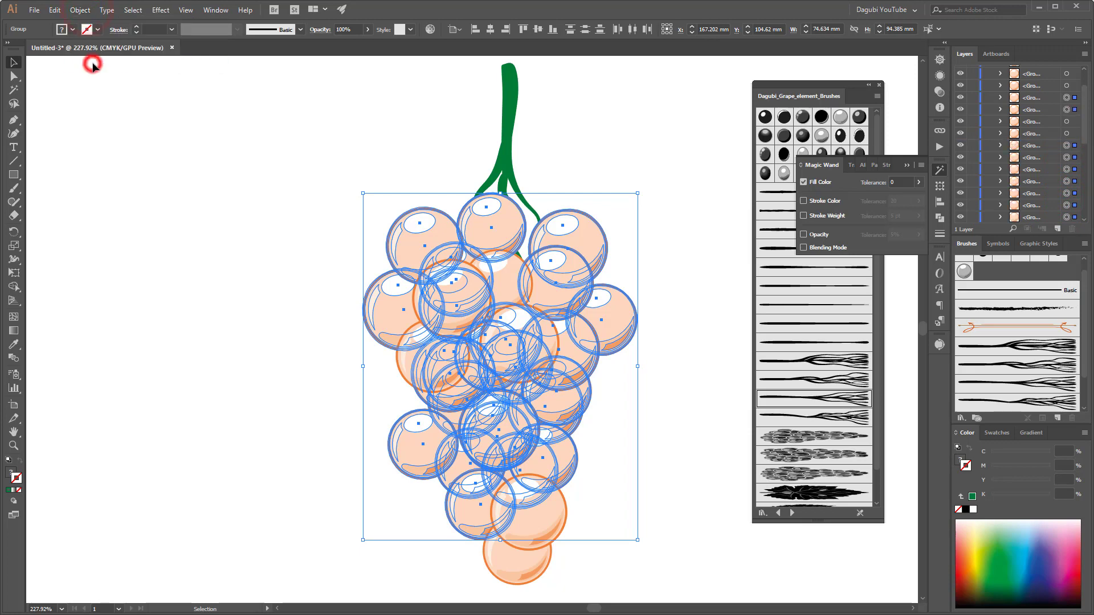
Move a right grape up beside the stem and reposition grapes at the lower left and bottom.
{"action": "scroll", "coordinate": [1046, 164], "scroll_direction": "up", "scroll_amount": 5}
{"action": "left_click", "coordinate": [685, 146]}
{"action": "left_click", "coordinate": [614, 319]}
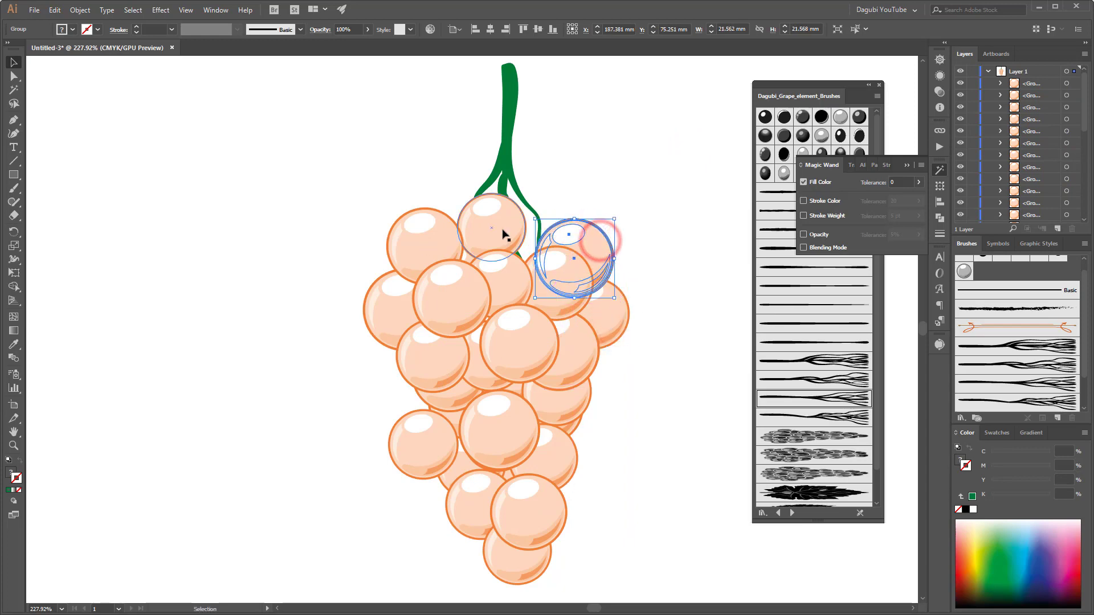
{"action": "left_click_drag", "start_coordinate": [604, 242], "coordinate": [514, 238]}
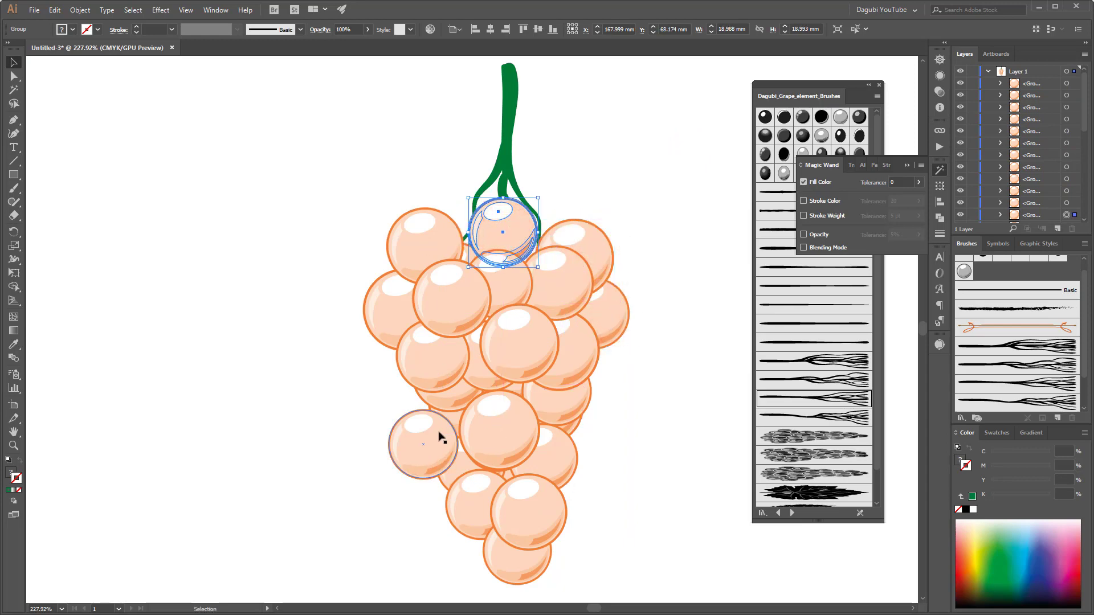
{"action": "left_click_drag", "start_coordinate": [441, 438], "coordinate": [577, 408]}
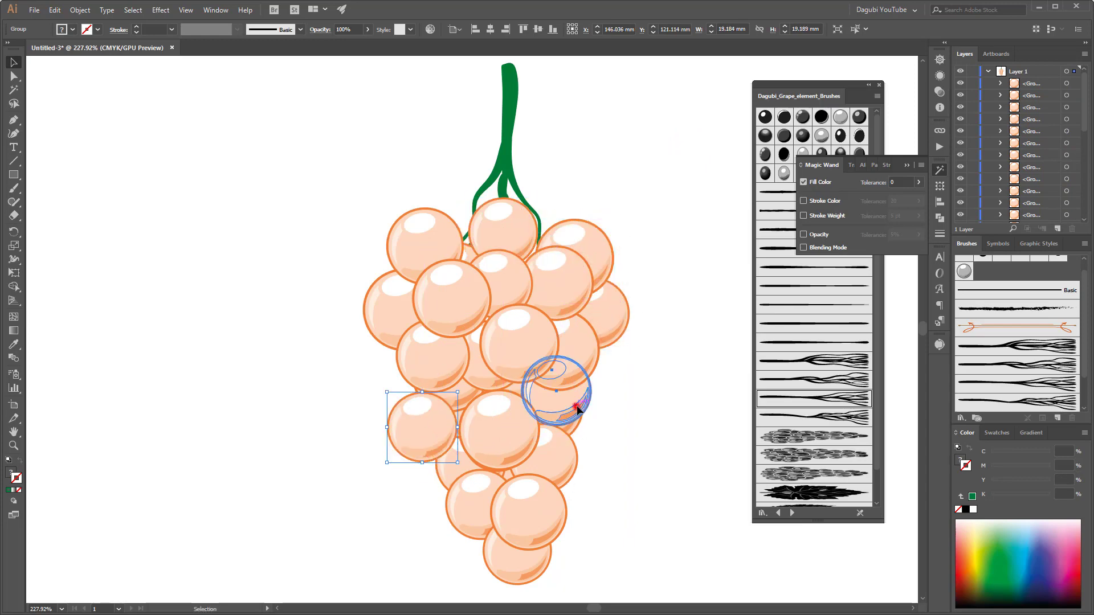
{"action": "left_click_drag", "start_coordinate": [577, 409], "coordinate": [450, 433]}
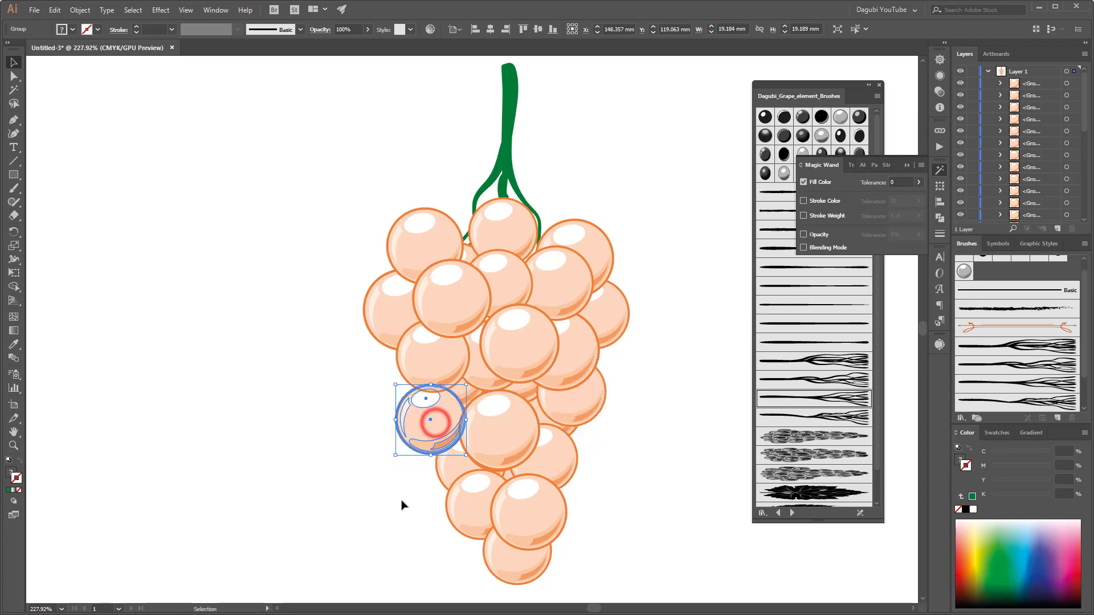
{"action": "left_click_drag", "start_coordinate": [510, 557], "coordinate": [496, 557]}
{"action": "left_click", "coordinate": [652, 484]}
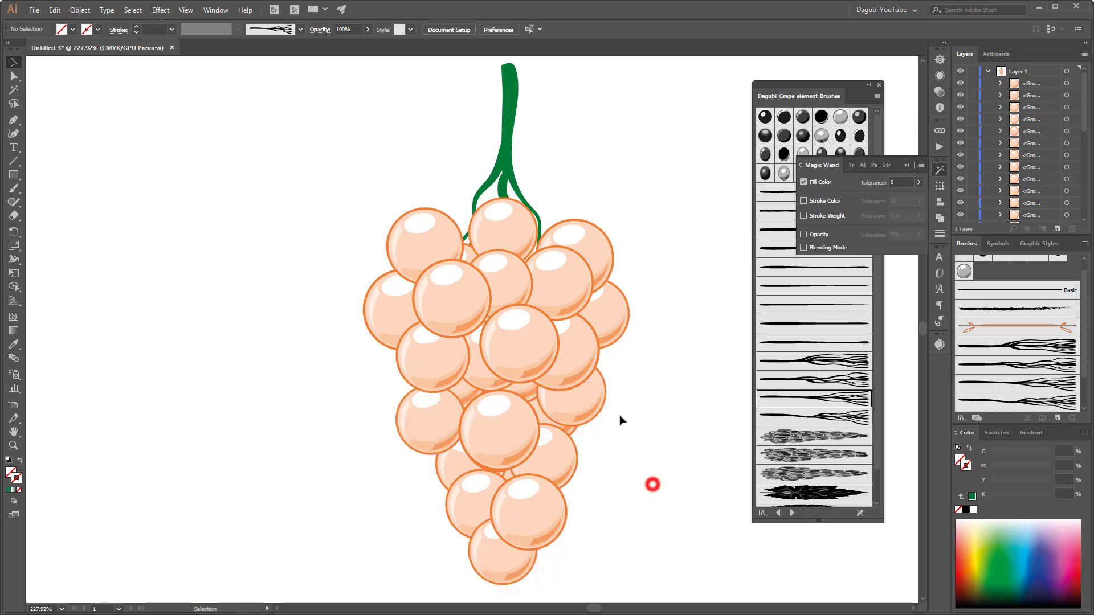
Nudge more lower grapes into place and shrink the lower-right grape slightly.
{"action": "left_click_drag", "start_coordinate": [612, 313], "coordinate": [621, 313]}
{"action": "left_click_drag", "start_coordinate": [436, 366], "coordinate": [434, 430]}
{"action": "left_click", "coordinate": [337, 402]}
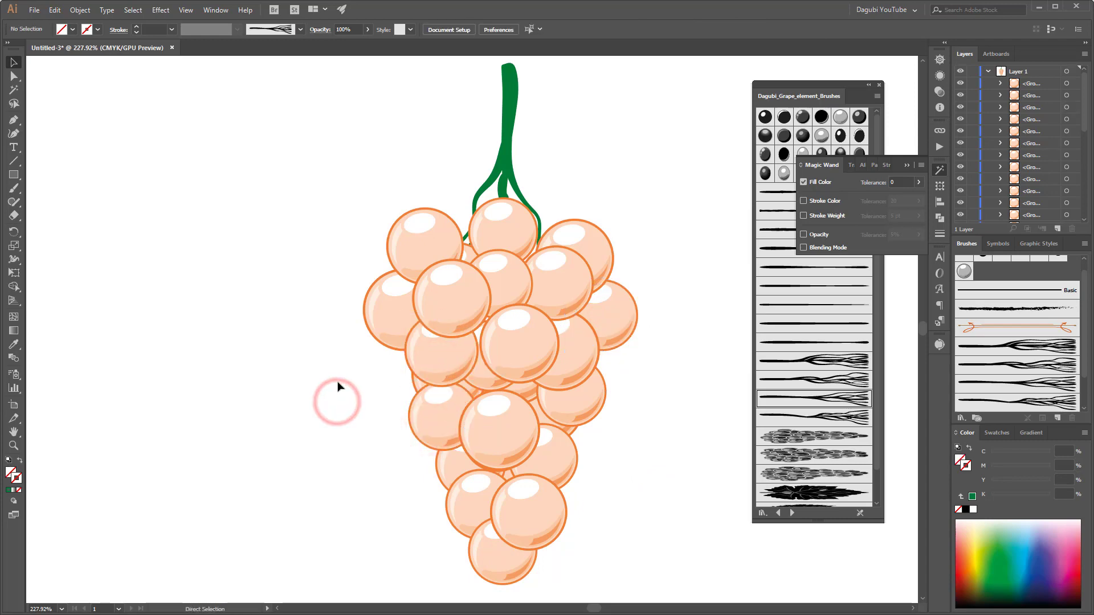
{"action": "key", "text": "ctrl+minus"}
{"action": "left_click_drag", "start_coordinate": [481, 464], "coordinate": [473, 464]}
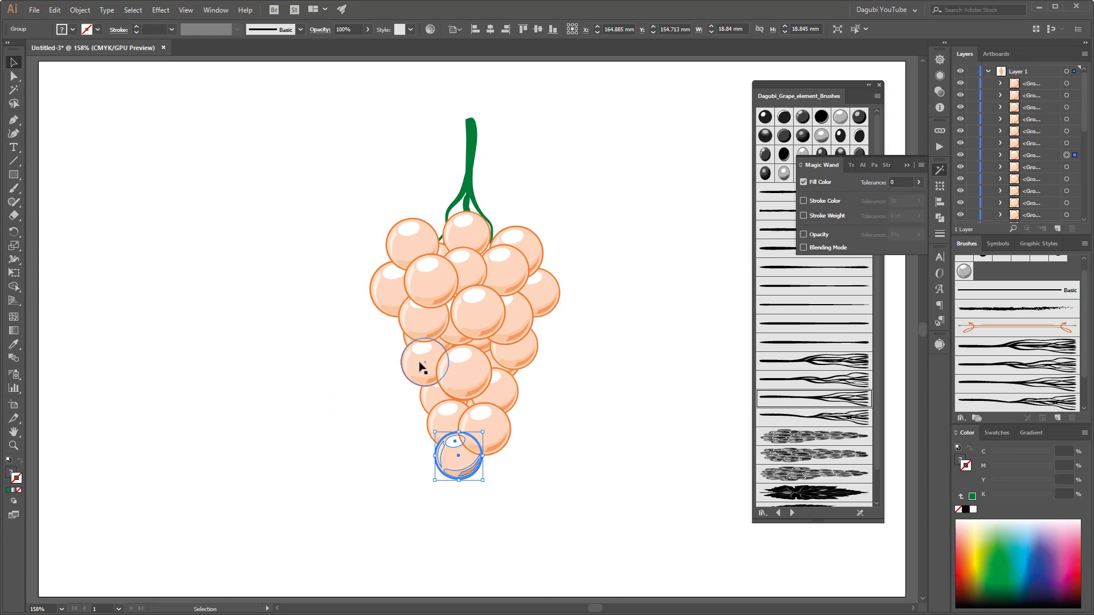
{"action": "left_click_drag", "start_coordinate": [422, 368], "coordinate": [426, 399]}
{"action": "left_click", "coordinate": [322, 405]}
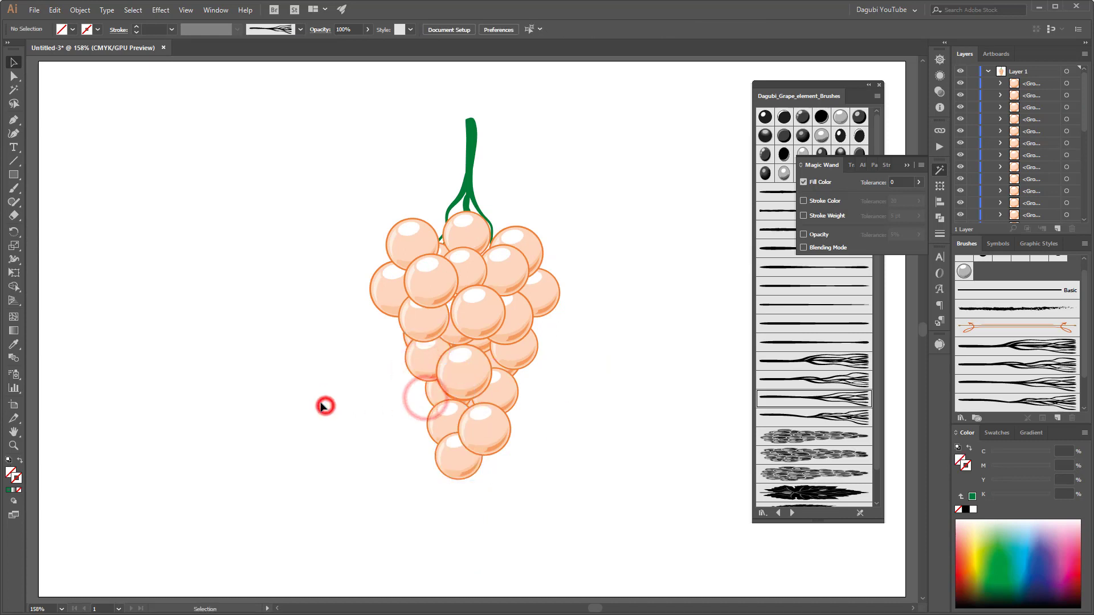
{"action": "left_click", "coordinate": [494, 439]}
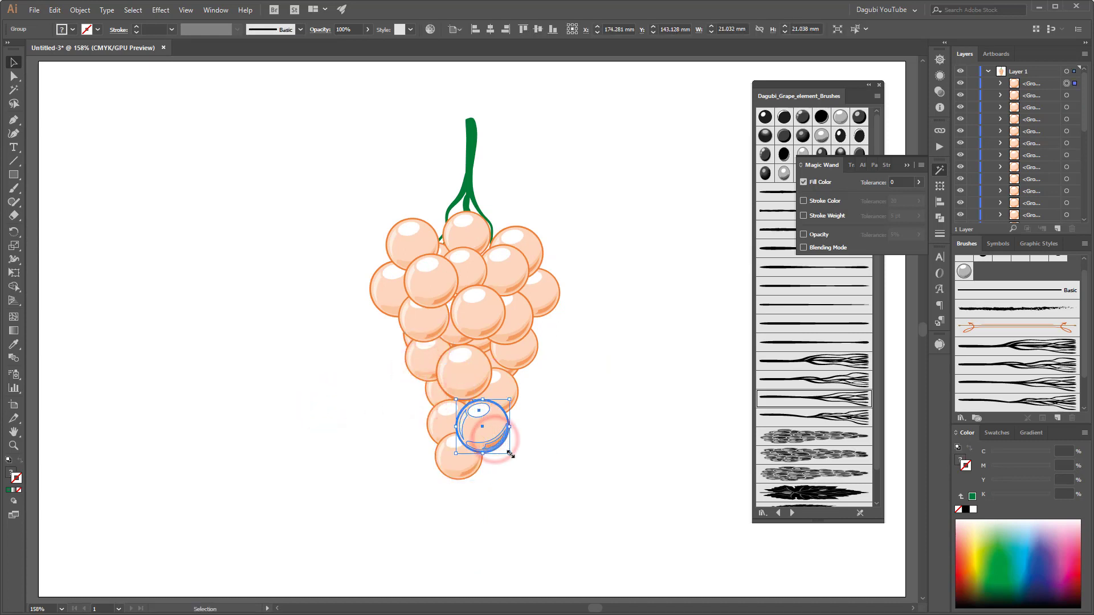
{"action": "left_click_drag", "start_coordinate": [509, 454], "coordinate": [505, 448]}
{"action": "left_click", "coordinate": [534, 450]}
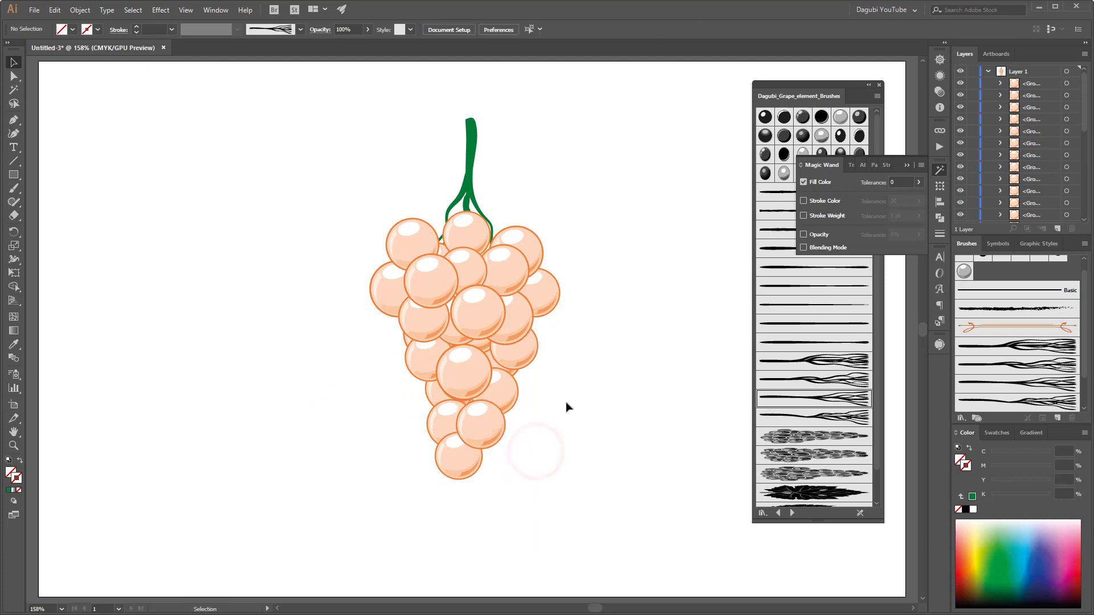
Choose the Brush Grapes leaf outline 02 brush with a green stroke, discarding a misplaced leaf.
{"action": "left_click", "coordinate": [907, 165]}
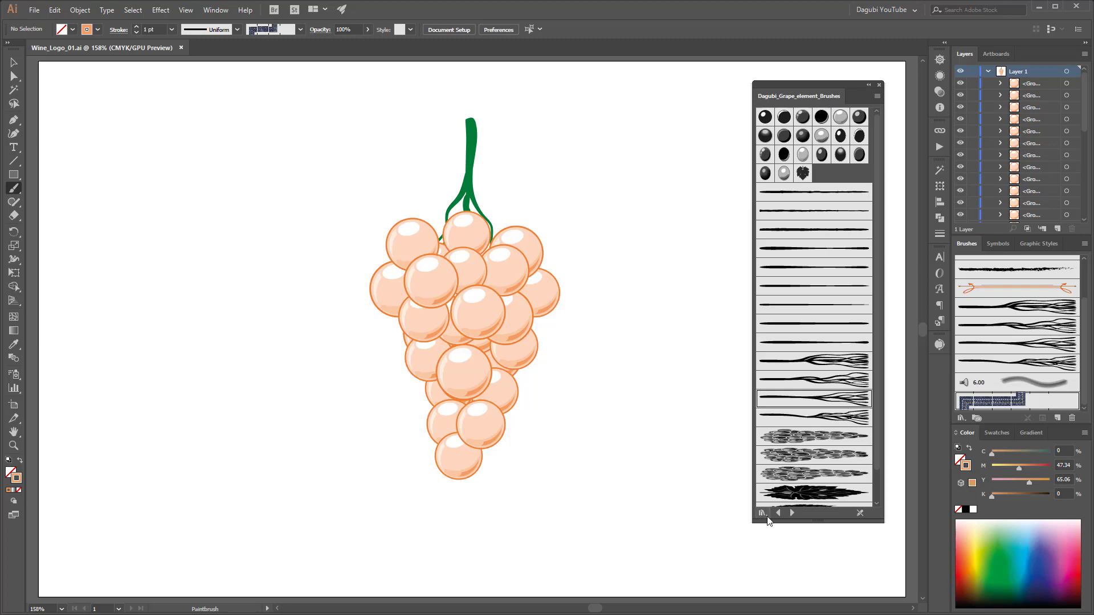
{"action": "left_click", "coordinate": [792, 513]}
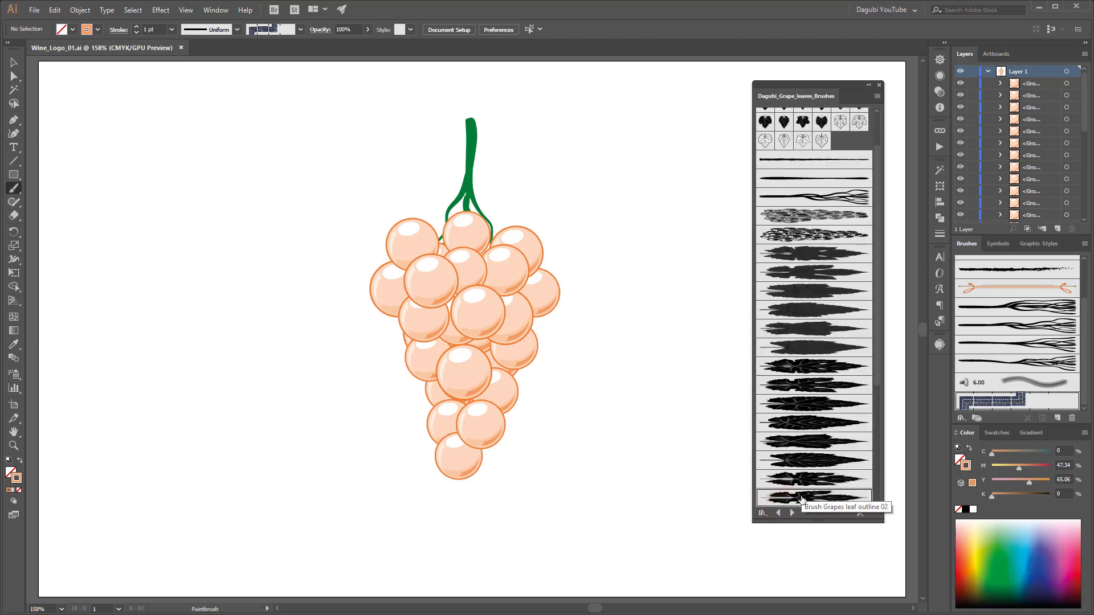
{"action": "left_click", "coordinate": [801, 500]}
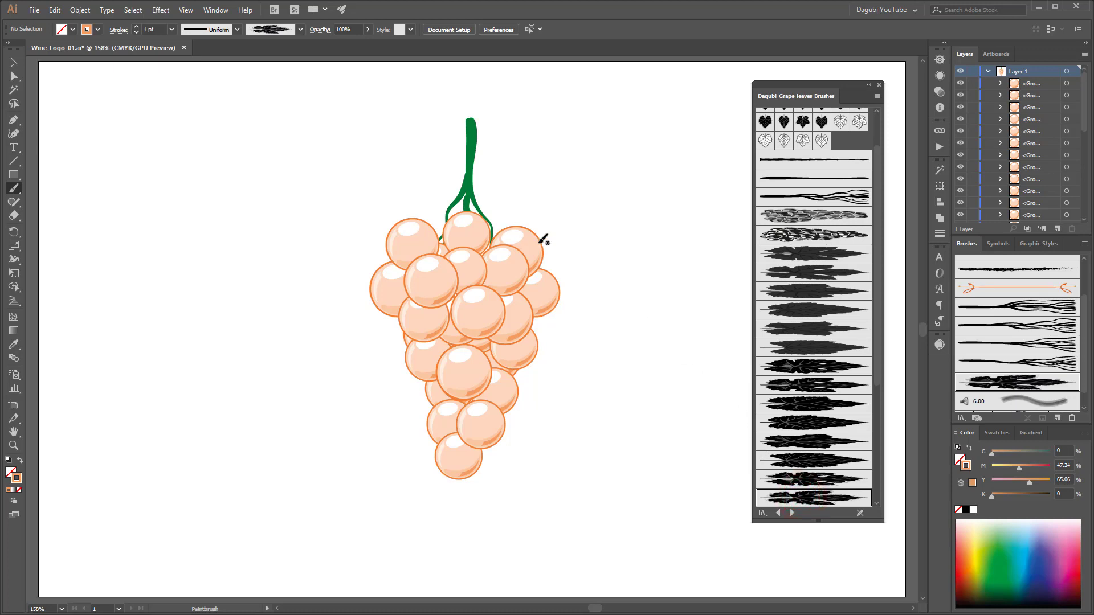
{"action": "left_click_drag", "start_coordinate": [530, 288], "coordinate": [538, 351]}
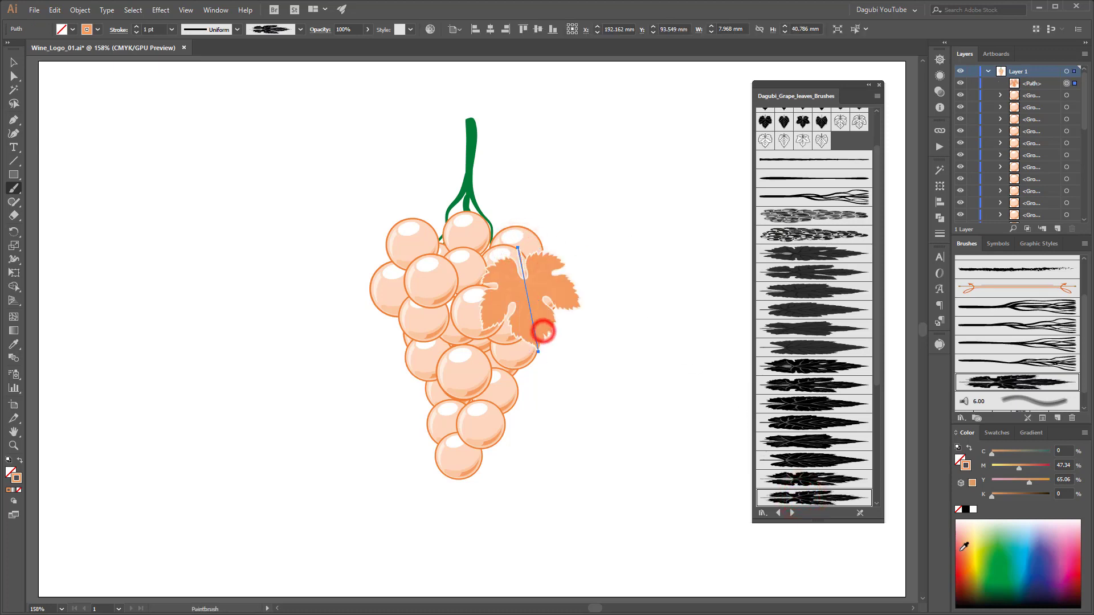
{"action": "left_click", "coordinate": [989, 574]}
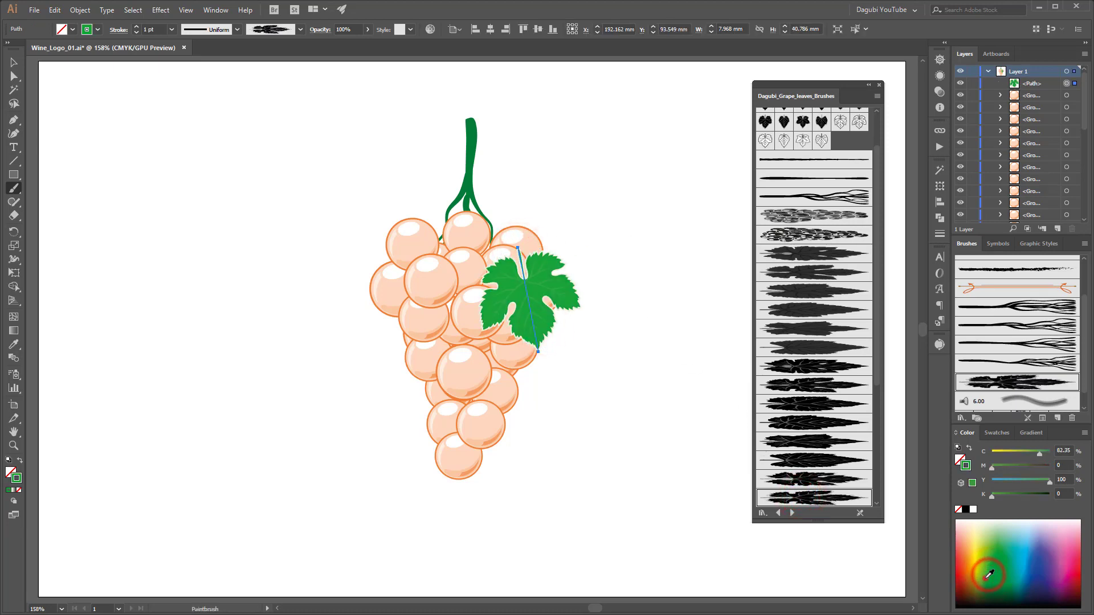
{"action": "left_click_drag", "start_coordinate": [988, 573], "coordinate": [989, 578]}
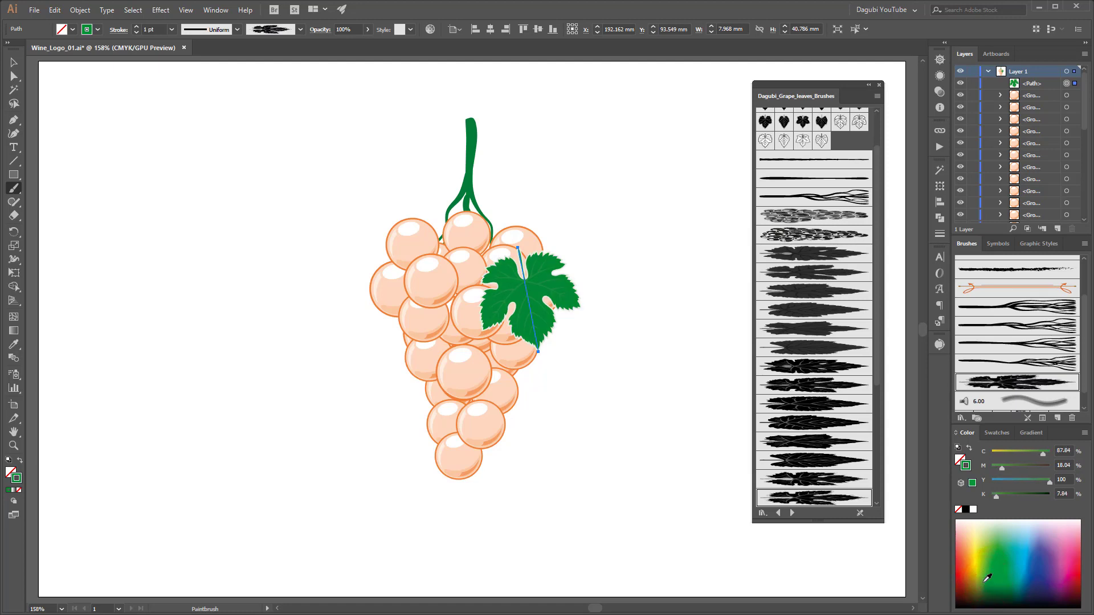
{"action": "key", "text": "Delete"}
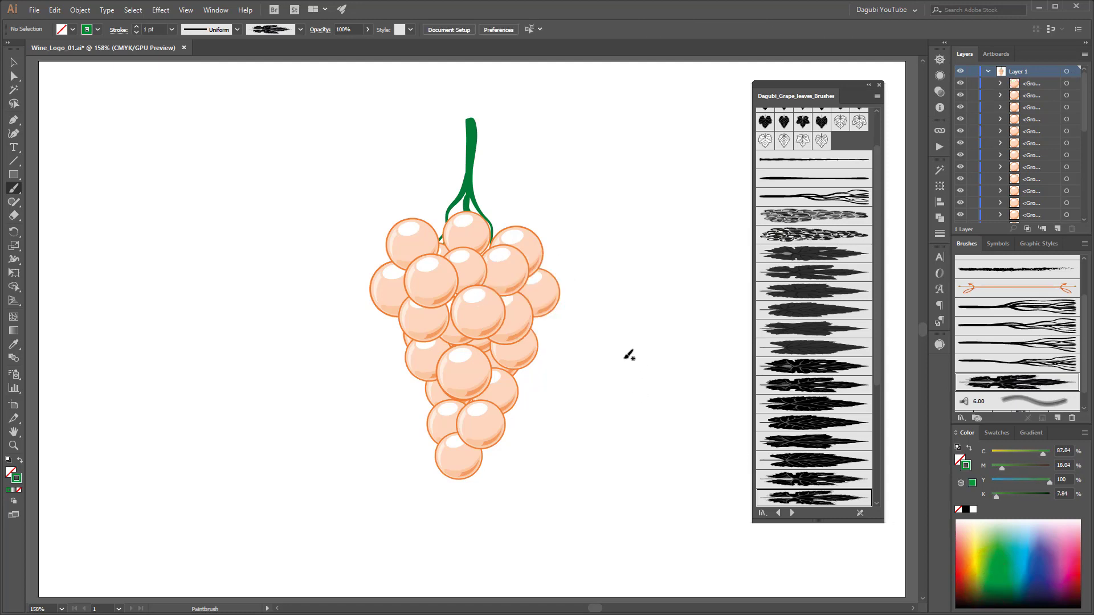
In Draw Behind mode, paint leaves behind the bunch by the stem, lower left and lower right.
{"action": "left_click", "coordinate": [12, 502]}
{"action": "left_click", "coordinate": [45, 513]}
{"action": "left_click_drag", "start_coordinate": [507, 230], "coordinate": [560, 304]}
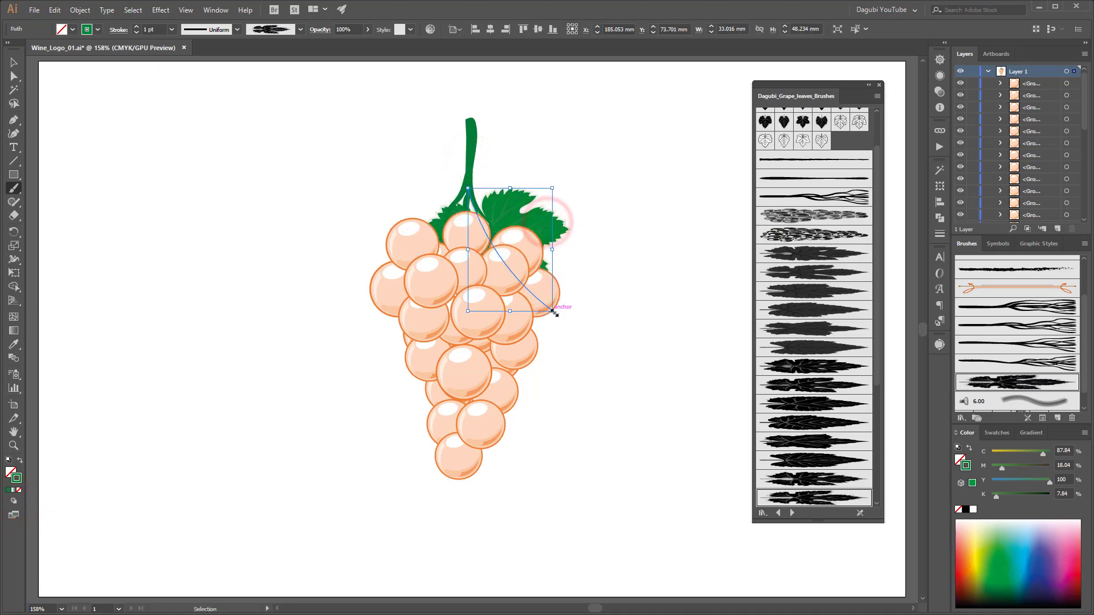
{"action": "left_click_drag", "start_coordinate": [560, 304], "coordinate": [580, 351]}
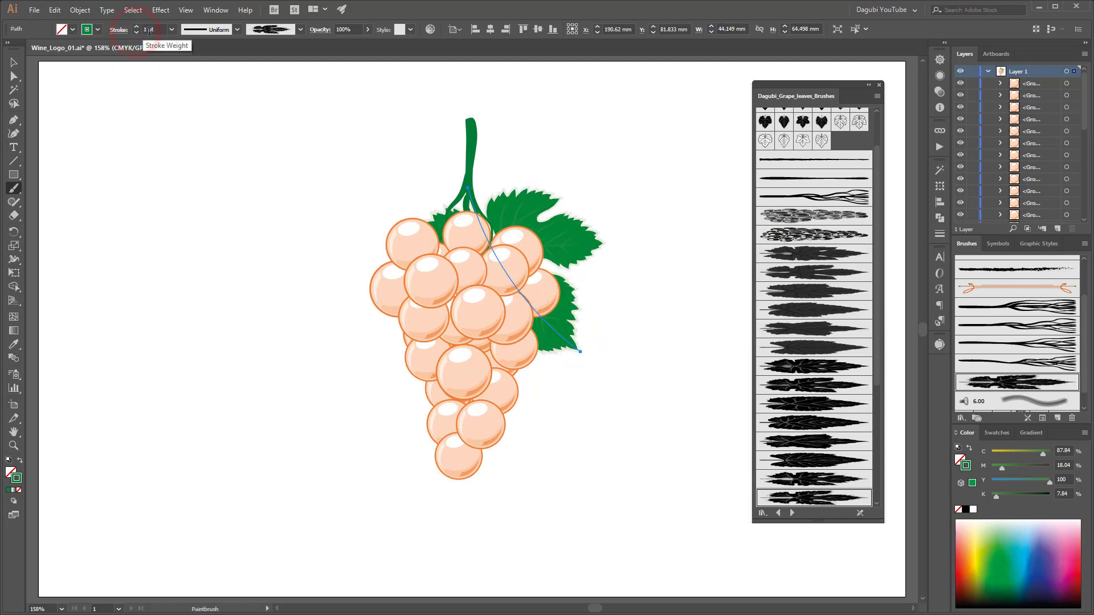
{"action": "left_click_drag", "start_coordinate": [530, 211], "coordinate": [531, 188]}
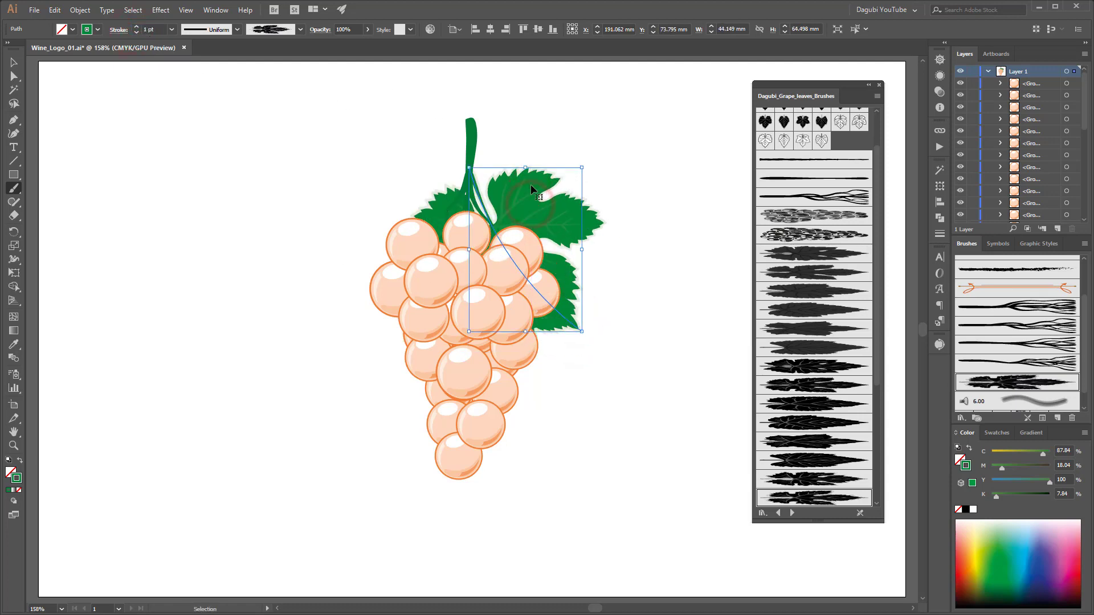
{"action": "left_click", "coordinate": [645, 164], "text": "ctrl"}
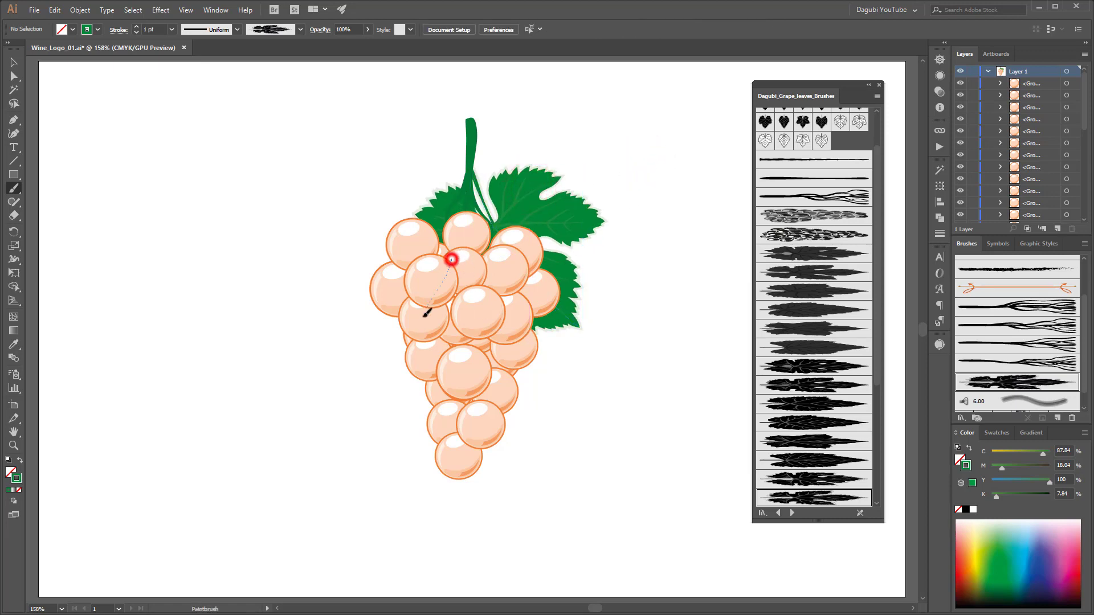
{"action": "left_click_drag", "start_coordinate": [424, 314], "coordinate": [358, 402]}
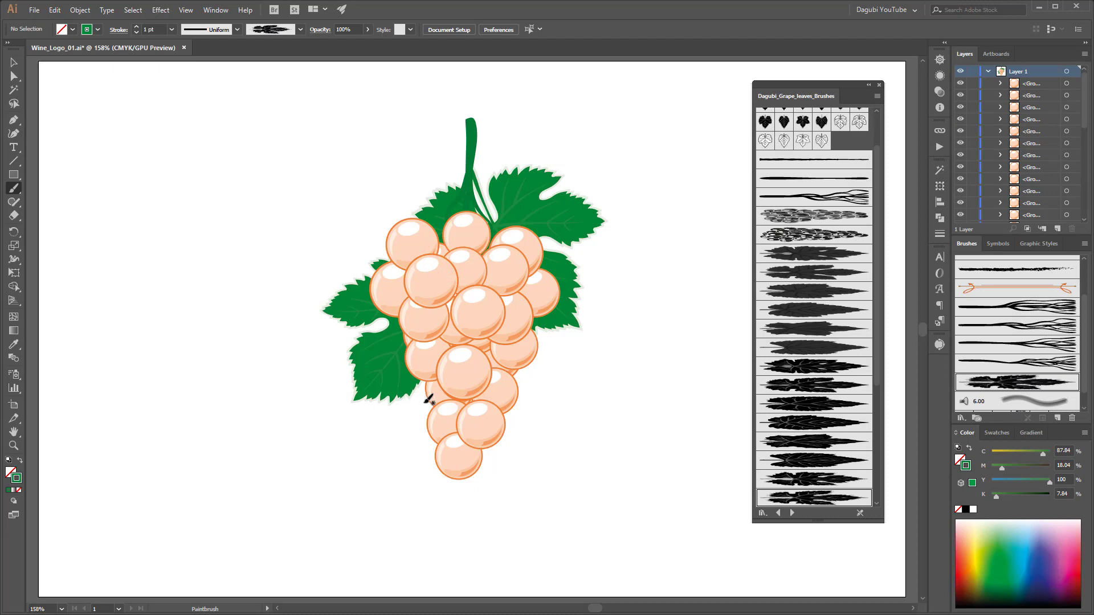
{"action": "left_click_drag", "start_coordinate": [539, 384], "coordinate": [557, 408]}
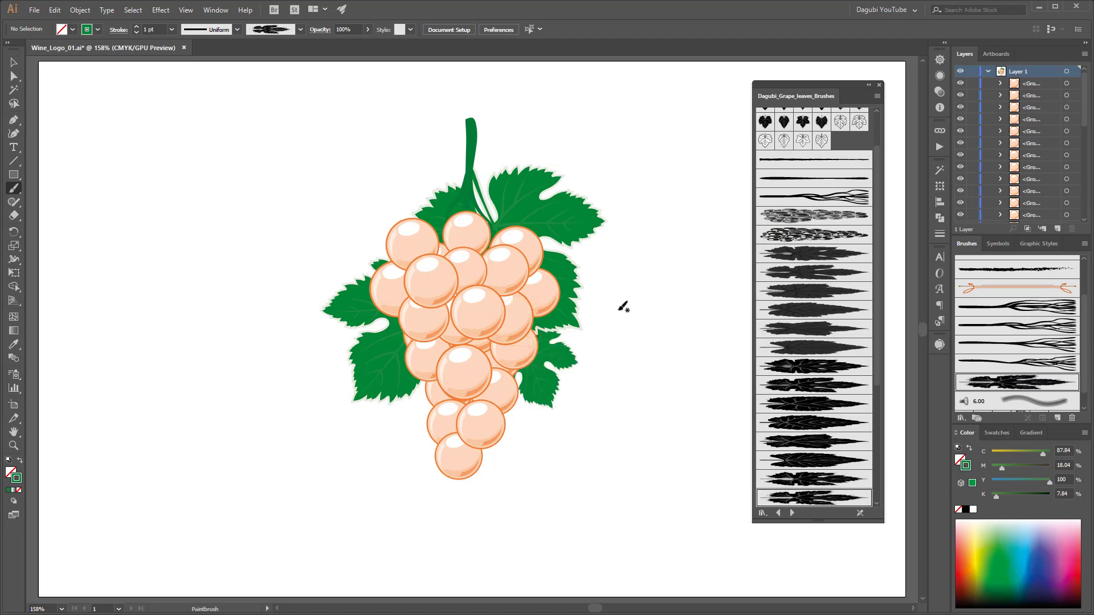
{"action": "left_click", "coordinate": [13, 501]}
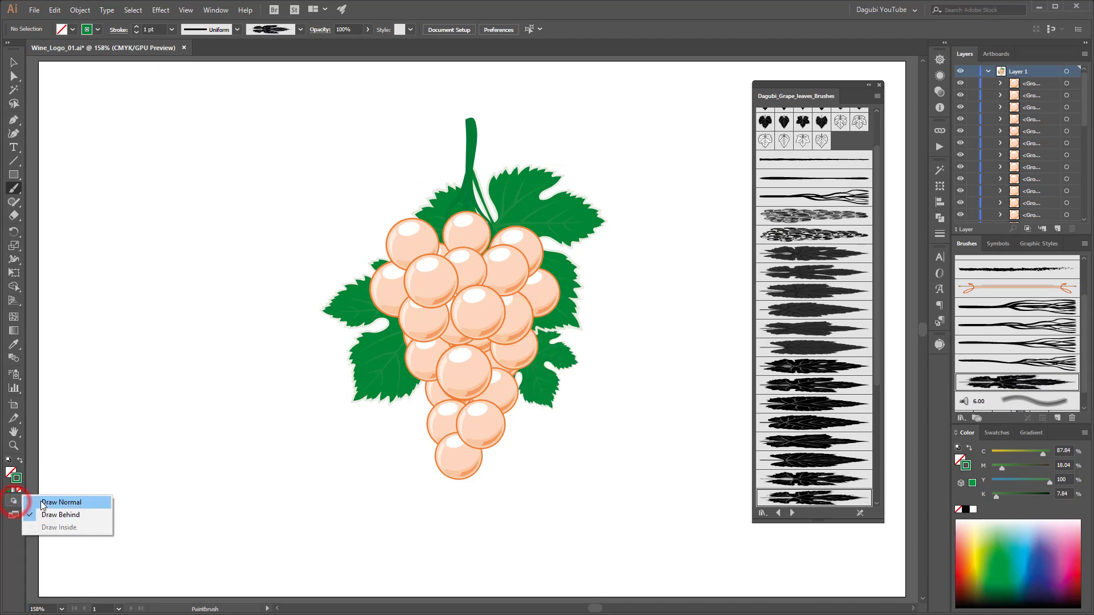
In Draw Normal mode, paint two leaves from the stem over the top grapes, thinning one to 1 pt.
{"action": "left_click", "coordinate": [34, 499]}
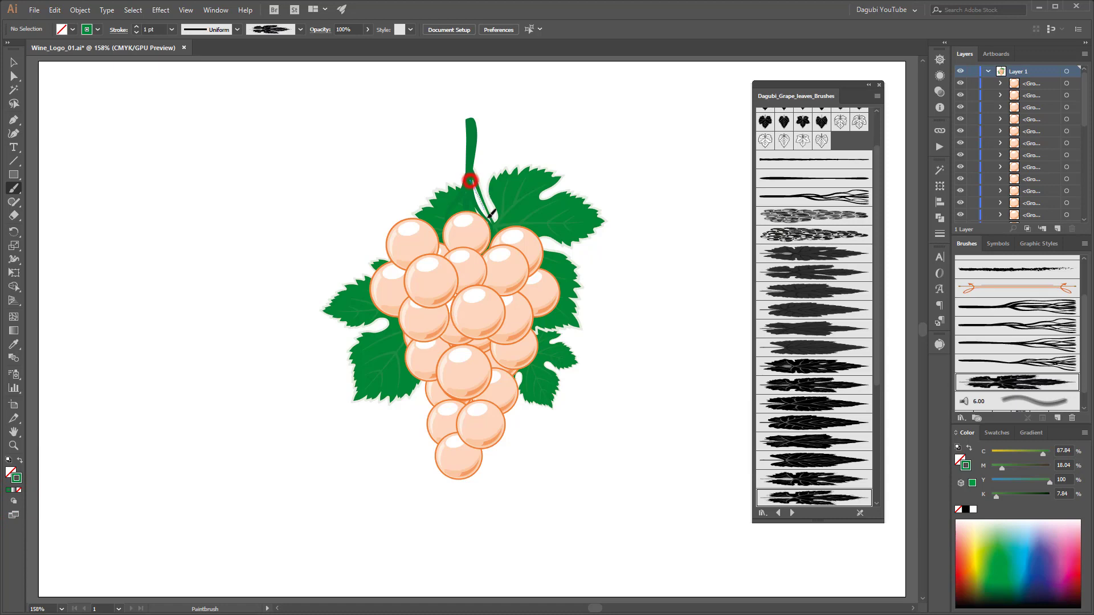
{"action": "left_click_drag", "start_coordinate": [490, 214], "coordinate": [507, 249]}
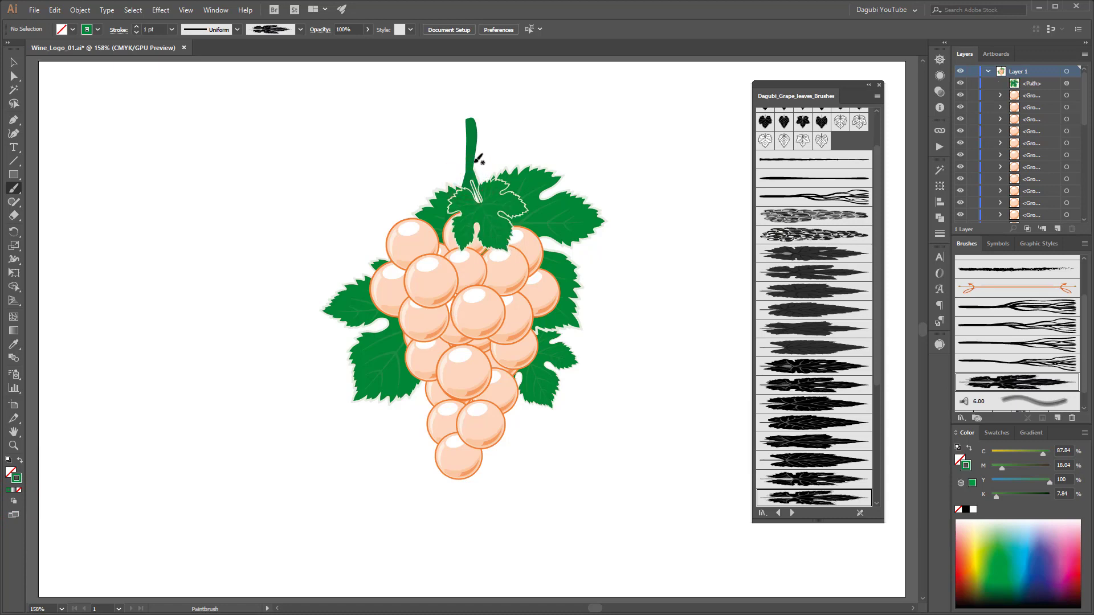
{"action": "left_click_drag", "start_coordinate": [458, 186], "coordinate": [388, 270]}
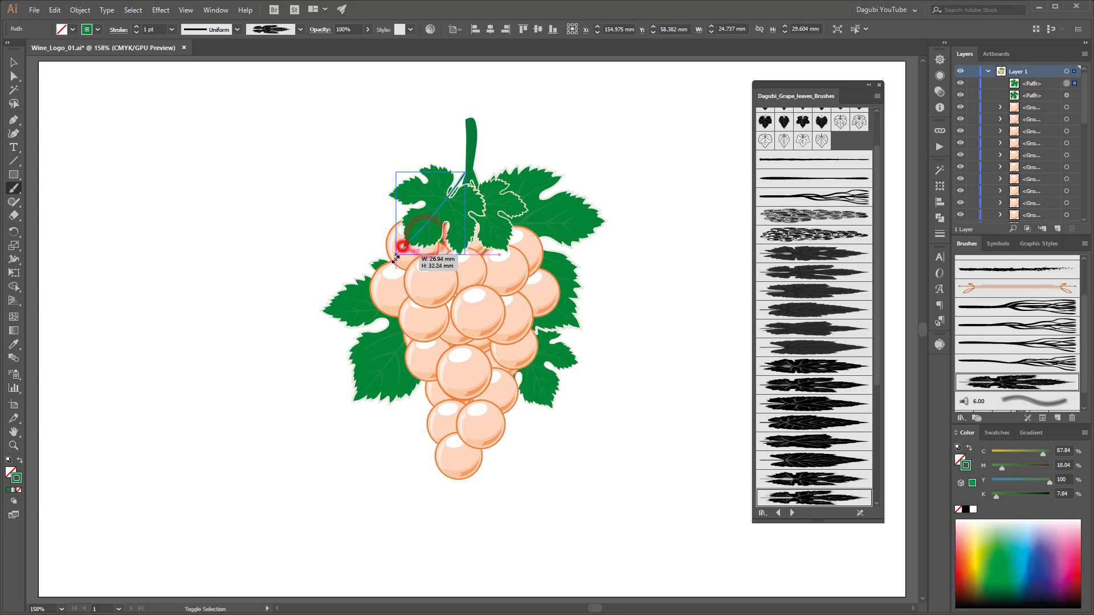
{"action": "left_click", "coordinate": [136, 32]}
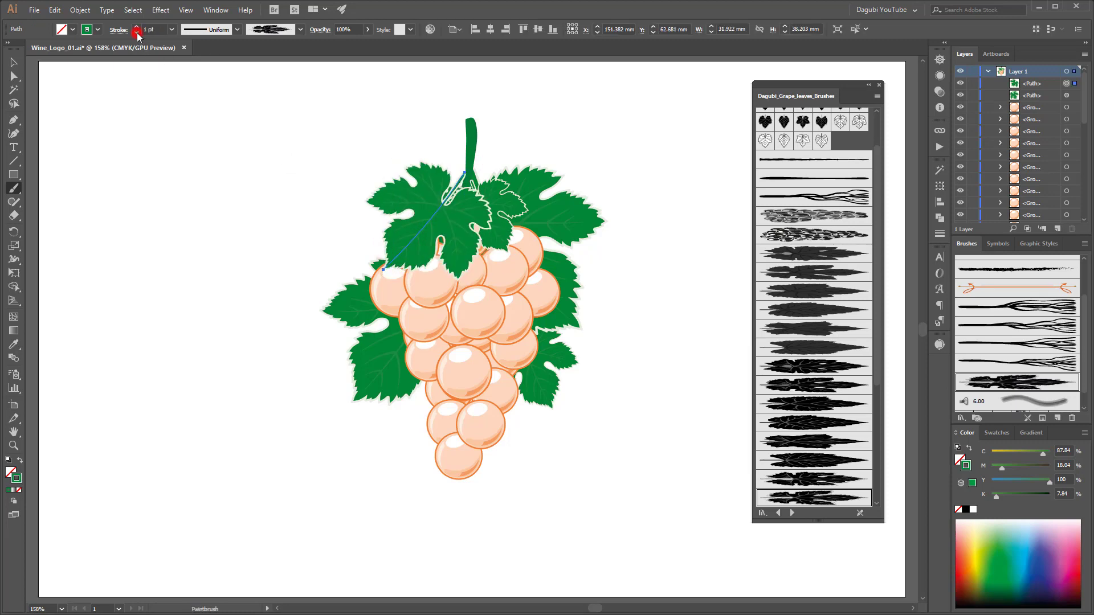
{"action": "scroll", "coordinate": [458, 209], "scroll_direction": "up", "scroll_amount": 3}
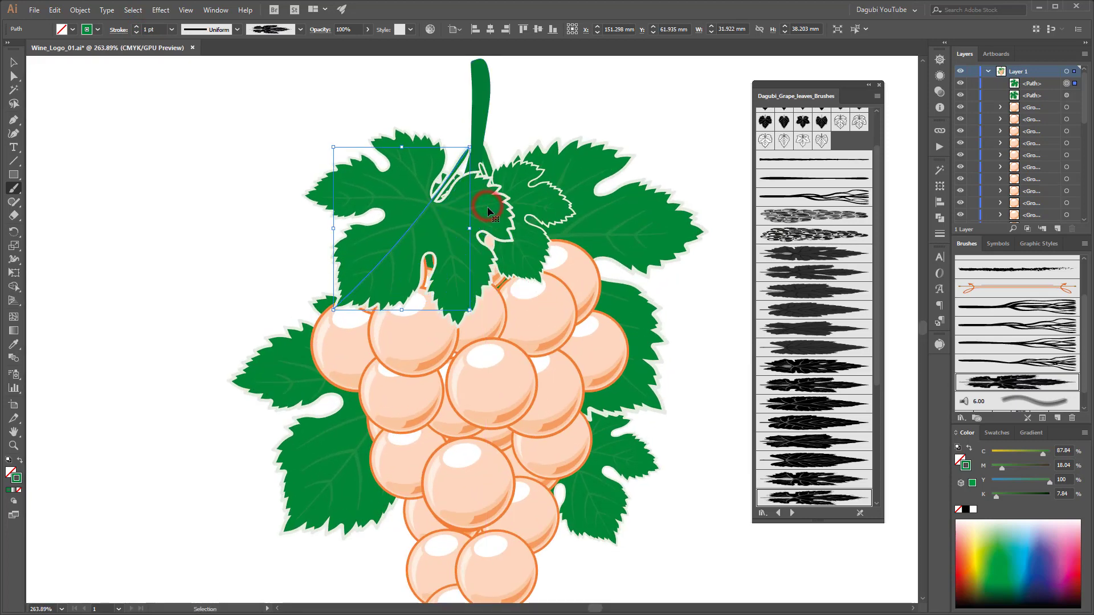
{"action": "left_click", "coordinate": [675, 112], "text": "ctrl"}
{"action": "key", "text": "ctrl+0"}
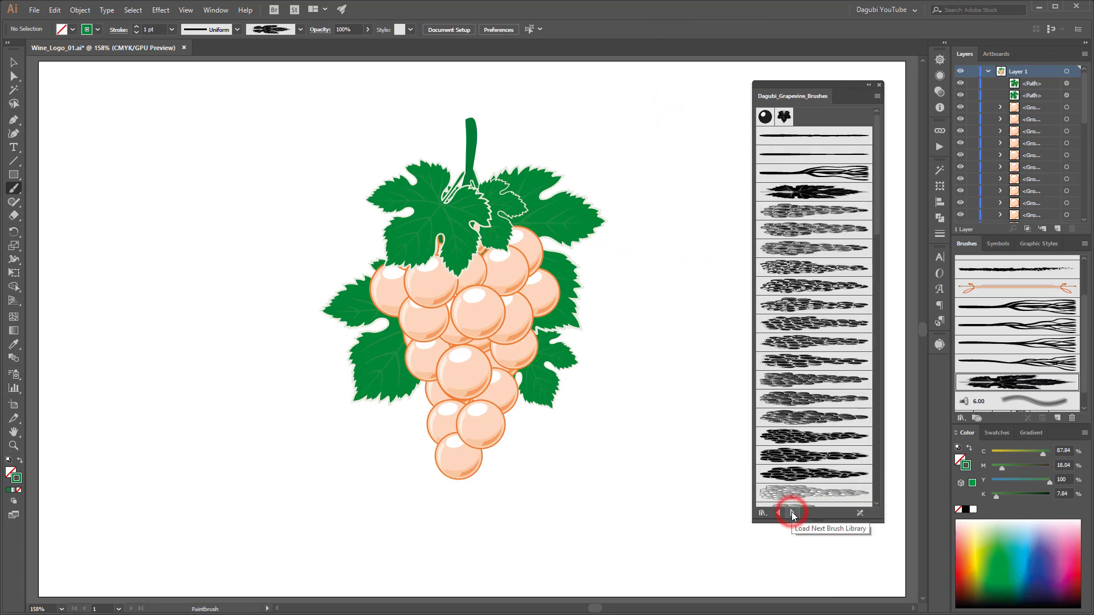
Load the Grape_element brushes and paint a curling vine tendril on the right, trying several vine brushes.
{"action": "left_click", "coordinate": [791, 513]}
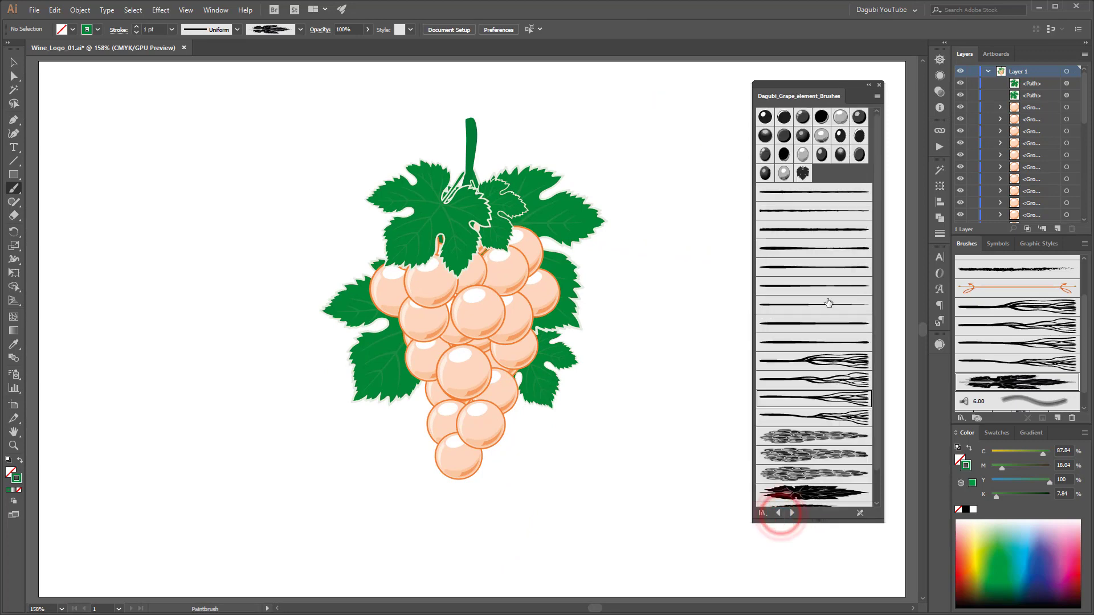
{"action": "left_click", "coordinate": [830, 286]}
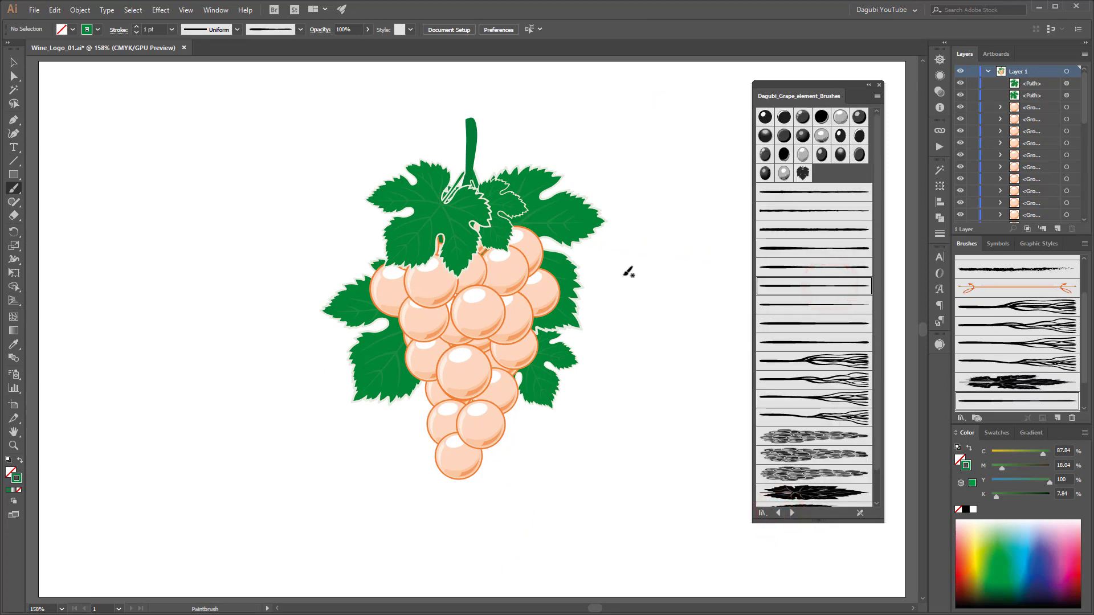
{"action": "mouse_move", "coordinate": [554, 261]}
{"action": "left_mouse_down"}
{"action": "mouse_move", "coordinate": [653, 274]}
{"action": "mouse_move", "coordinate": [676, 206]}
{"action": "mouse_move", "coordinate": [652, 240]}
{"action": "left_mouse_up"}
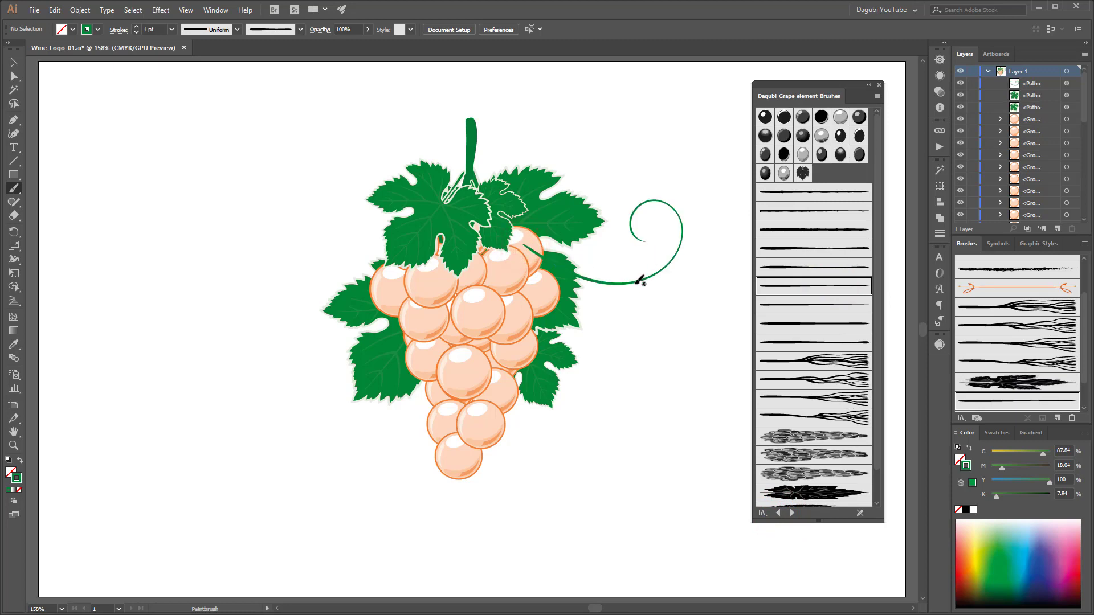
{"action": "left_click", "coordinate": [610, 285], "text": "ctrl"}
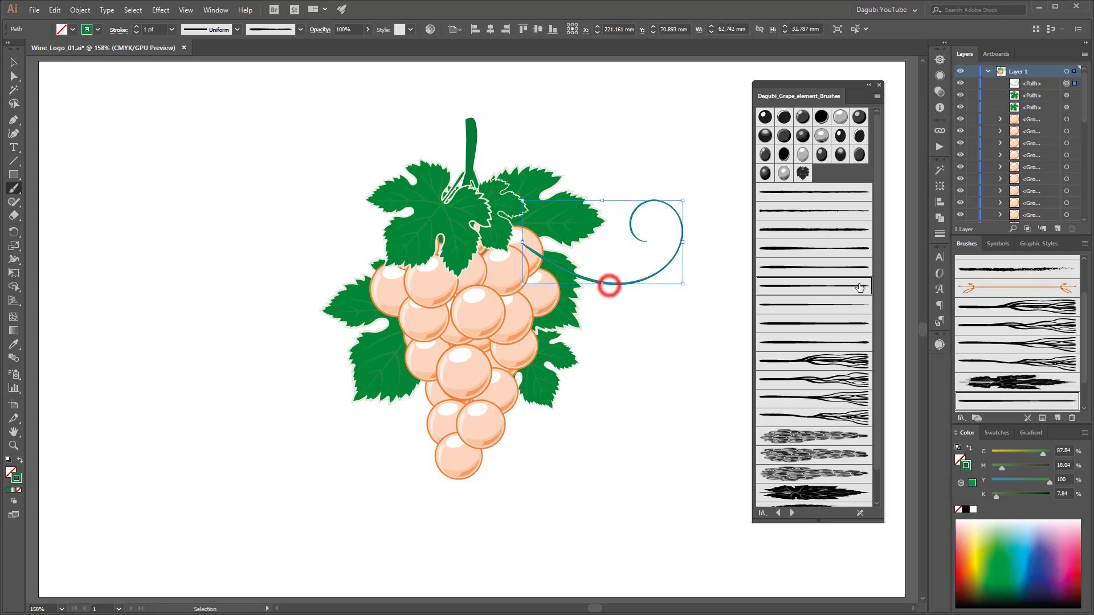
{"action": "left_click", "coordinate": [844, 266]}
{"action": "left_click", "coordinate": [690, 345], "text": "ctrl"}
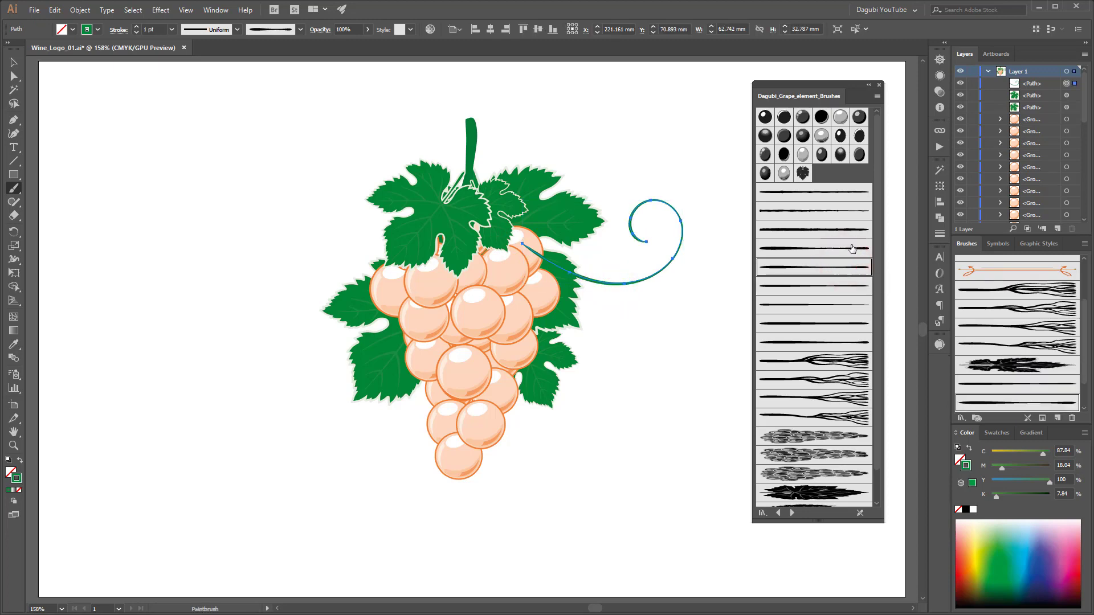
{"action": "left_click", "coordinate": [851, 248]}
{"action": "left_click", "coordinate": [689, 344], "text": "ctrl"}
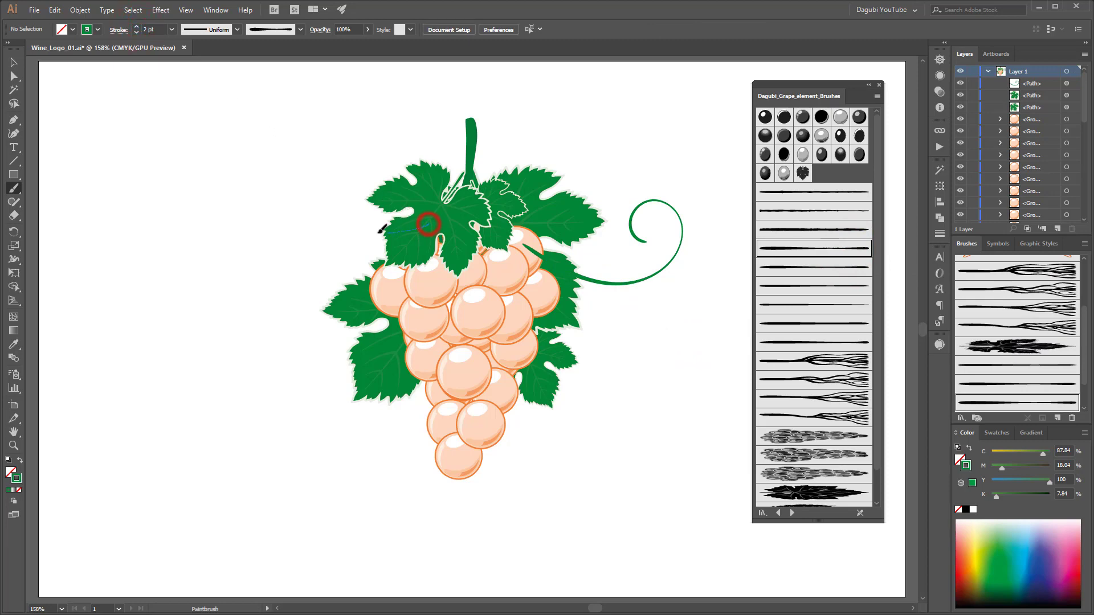
Paint a curling tendril out from the left leaf and set its weight to 1.5 pt.
{"action": "mouse_move", "coordinate": [380, 230]}
{"action": "left_mouse_down"}
{"action": "mouse_move", "coordinate": [337, 199]}
{"action": "mouse_move", "coordinate": [355, 173]}
{"action": "left_mouse_up"}
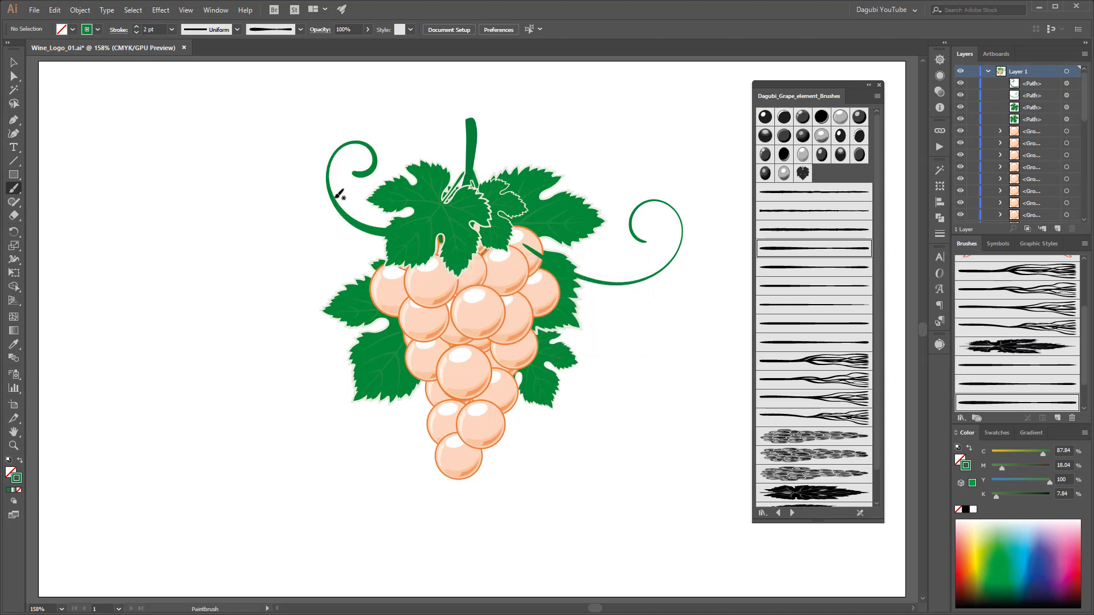
{"action": "left_click", "coordinate": [136, 32]}
{"action": "left_click", "coordinate": [129, 146], "text": "ctrl"}
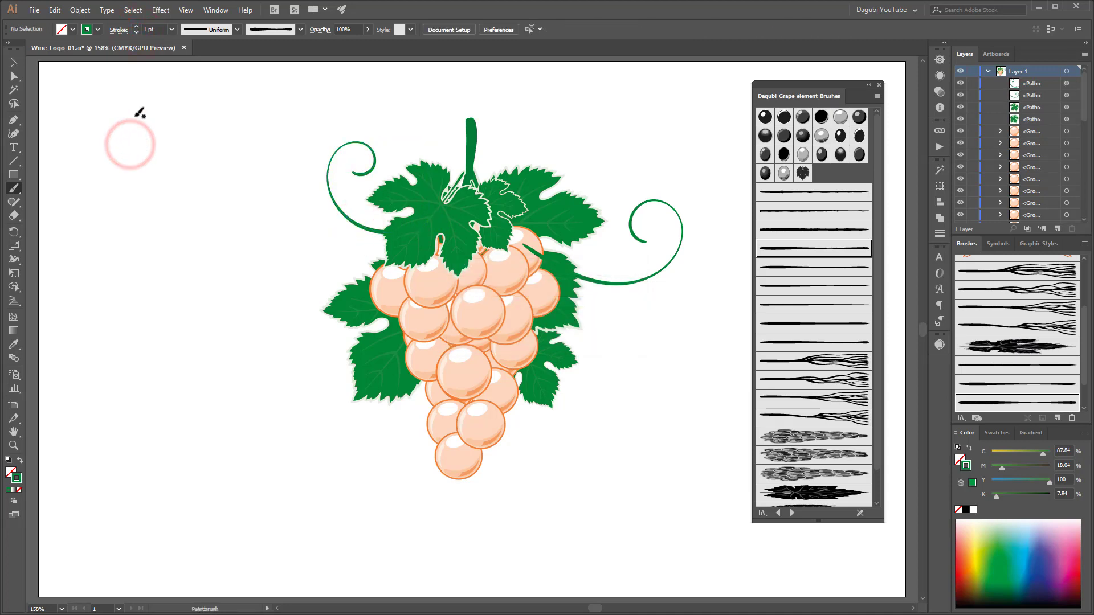
{"action": "left_click", "coordinate": [363, 229], "text": "ctrl"}
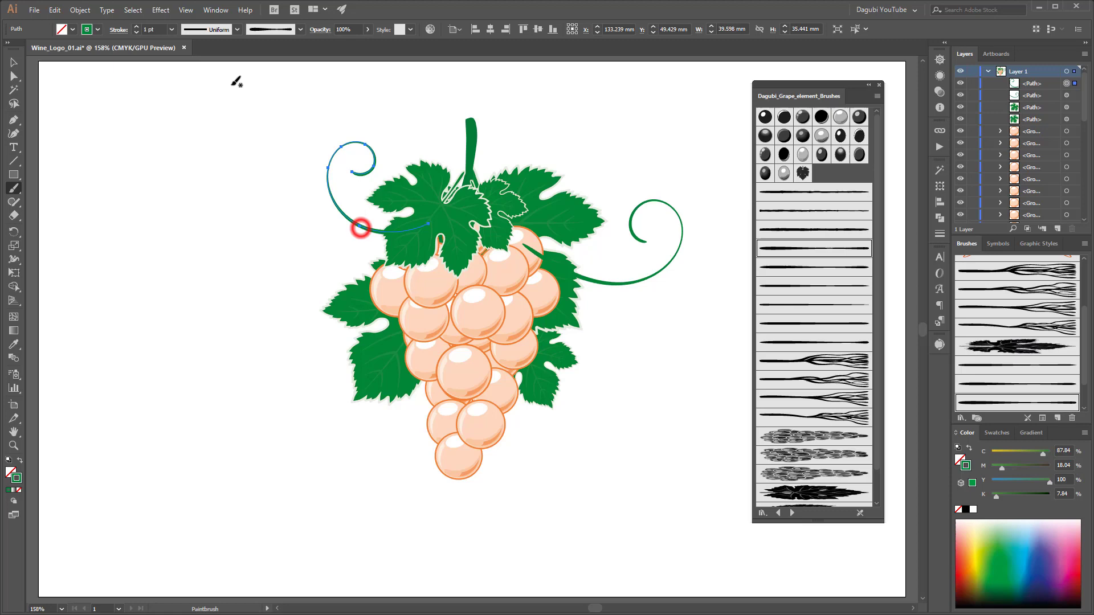
{"action": "left_click", "coordinate": [147, 30]}
{"action": "type", "text": "1.5"}
{"action": "key", "text": "Return"}
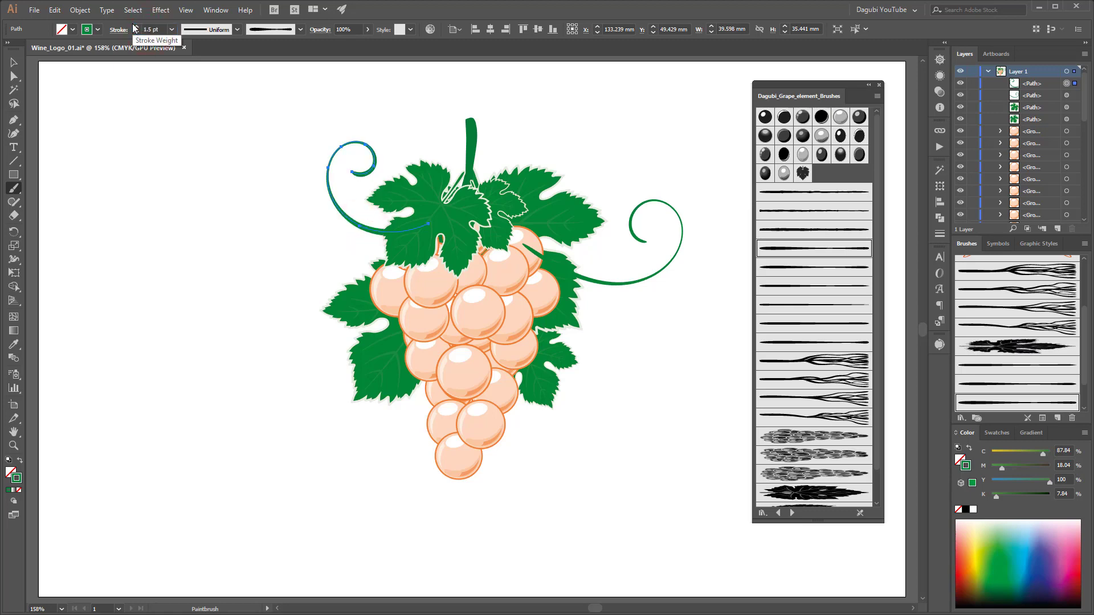
{"action": "left_click", "coordinate": [185, 137], "text": "ctrl"}
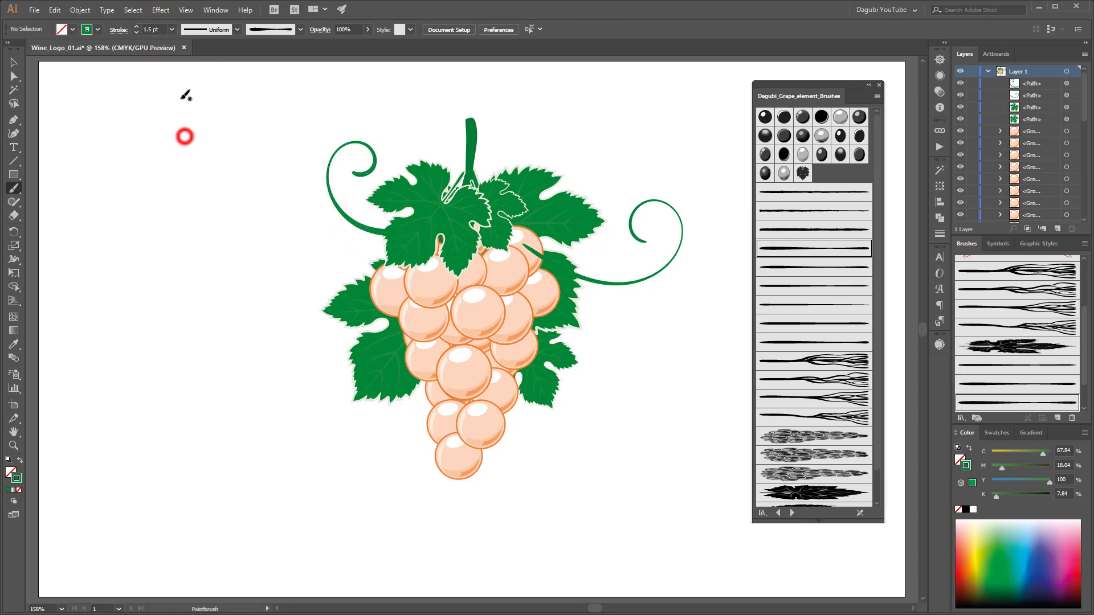
Add thin small curls branching off the right and left tendrils with a finer vine brush.
{"action": "left_click", "coordinate": [816, 285]}
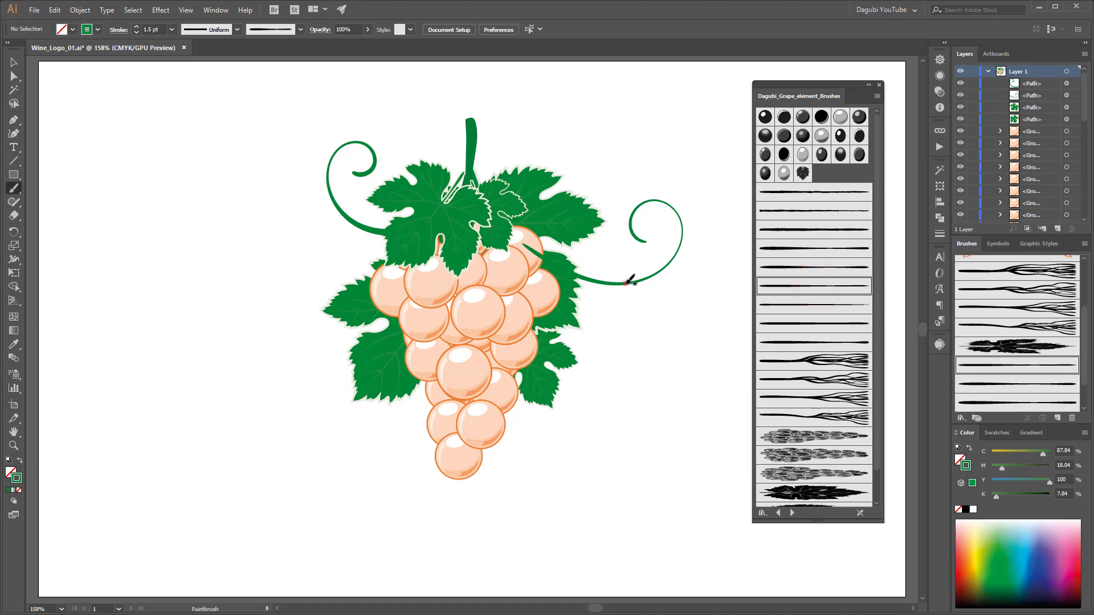
{"action": "mouse_move", "coordinate": [630, 279]}
{"action": "left_mouse_down"}
{"action": "mouse_move", "coordinate": [656, 319]}
{"action": "mouse_move", "coordinate": [640, 314]}
{"action": "left_mouse_up"}
{"action": "left_click", "coordinate": [660, 293], "text": "ctrl"}
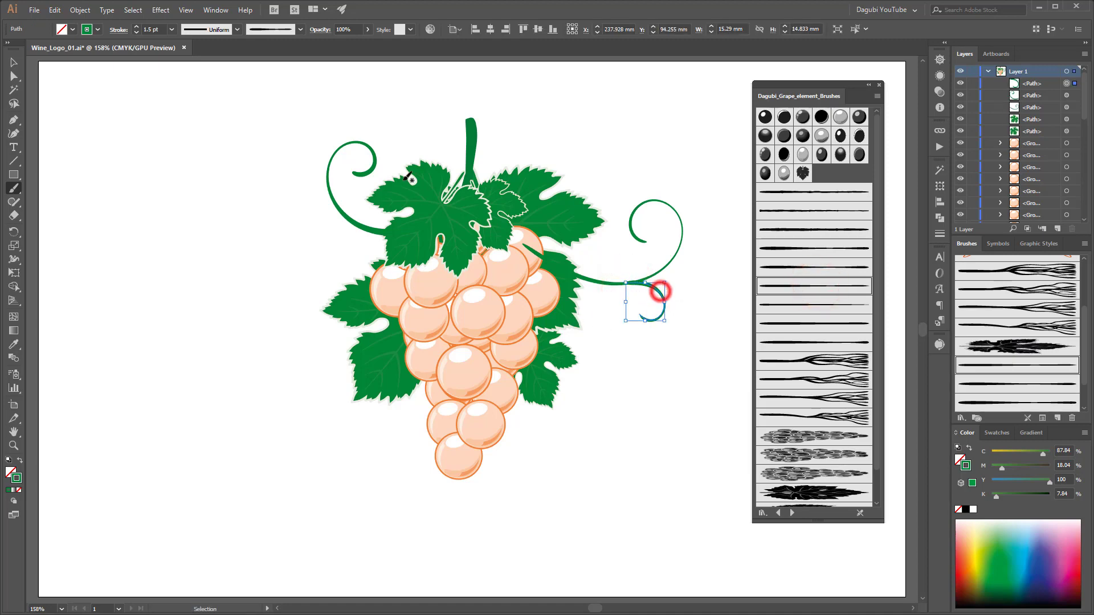
{"action": "left_click", "coordinate": [136, 32]}
{"action": "left_click", "coordinate": [152, 246]}
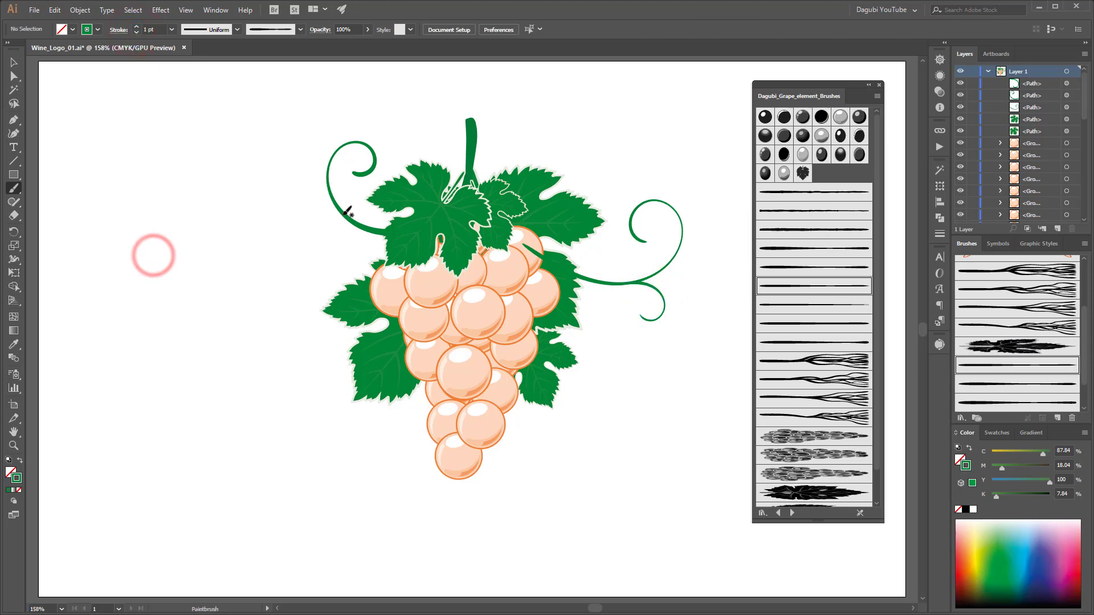
{"action": "mouse_move", "coordinate": [337, 203]}
{"action": "left_mouse_down"}
{"action": "mouse_move", "coordinate": [274, 224]}
{"action": "mouse_move", "coordinate": [301, 217]}
{"action": "left_mouse_up"}
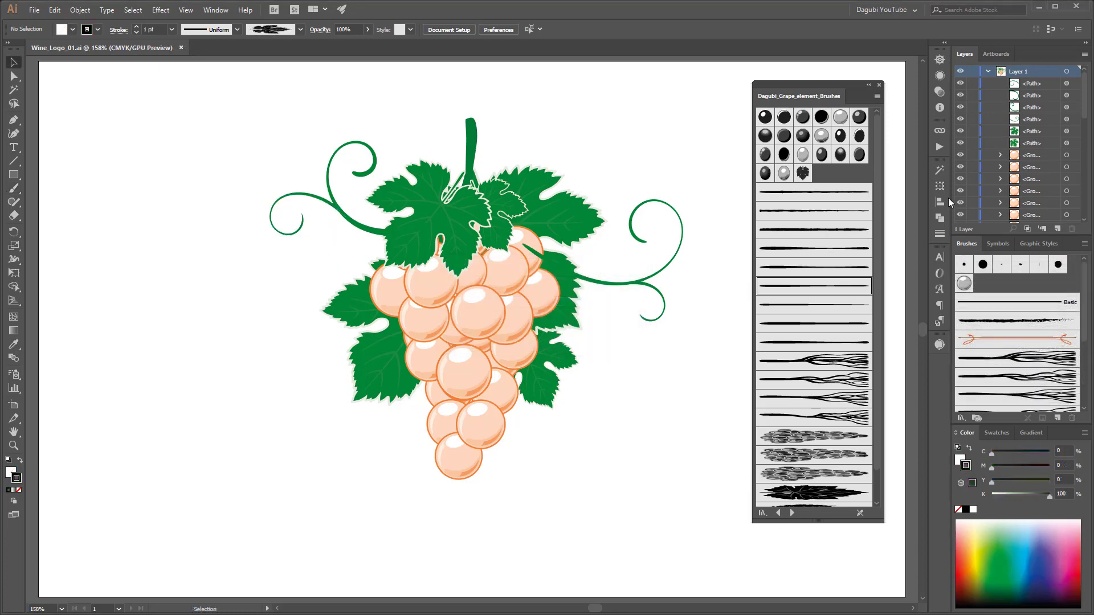
Collect the grape bunch into a new layer, then select Layer 1's leaves, stem and tendrils.
{"action": "left_click_drag", "start_coordinate": [1084, 112], "coordinate": [1084, 197]}
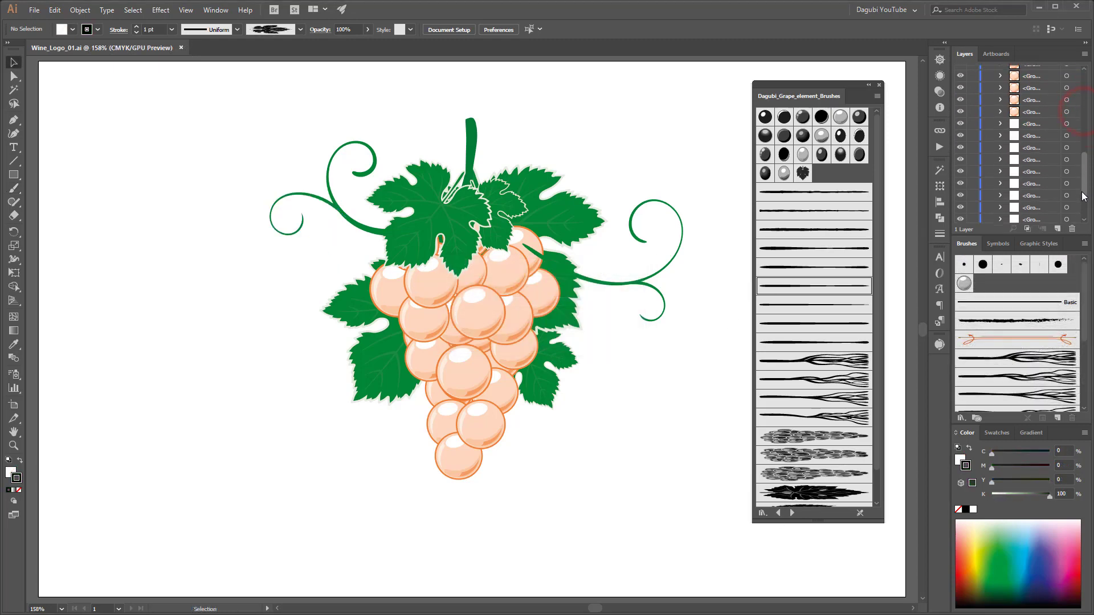
{"action": "left_click", "coordinate": [1084, 54]}
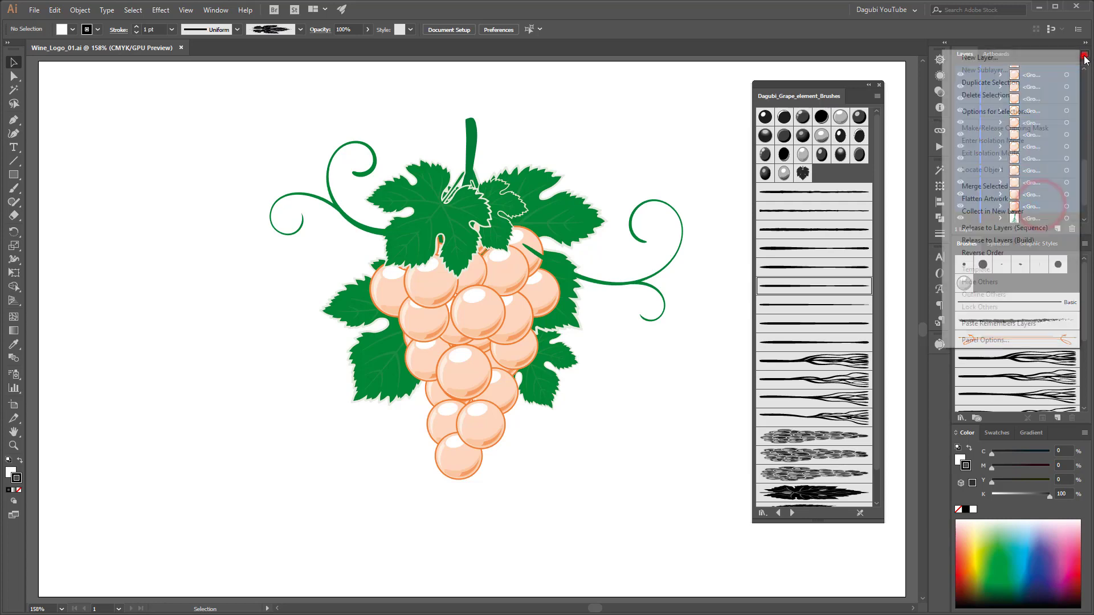
{"action": "left_click", "coordinate": [1016, 212]}
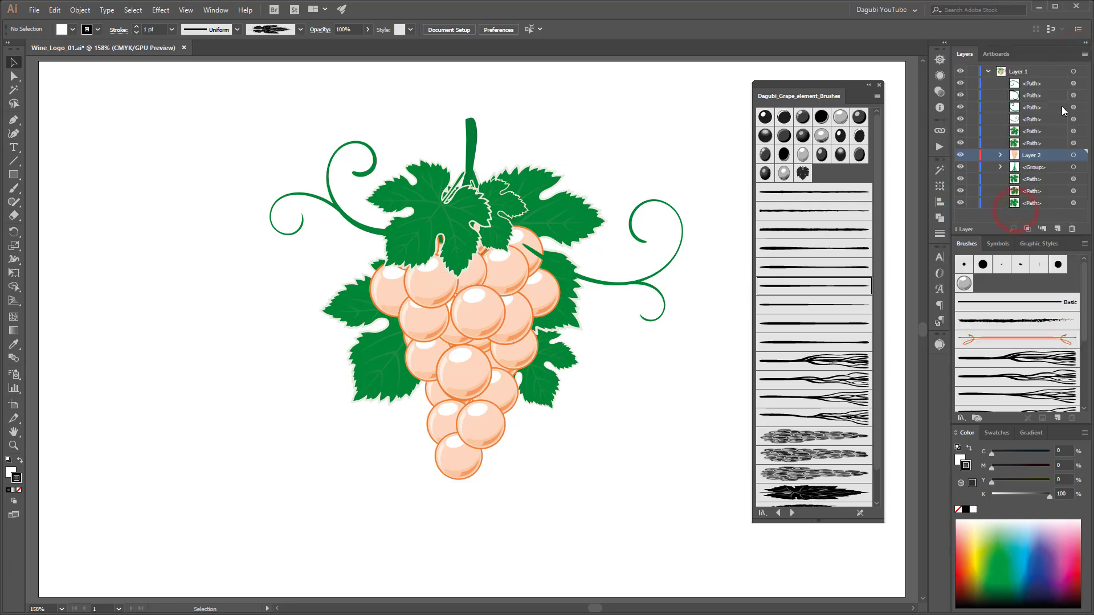
{"action": "left_click", "coordinate": [1073, 72]}
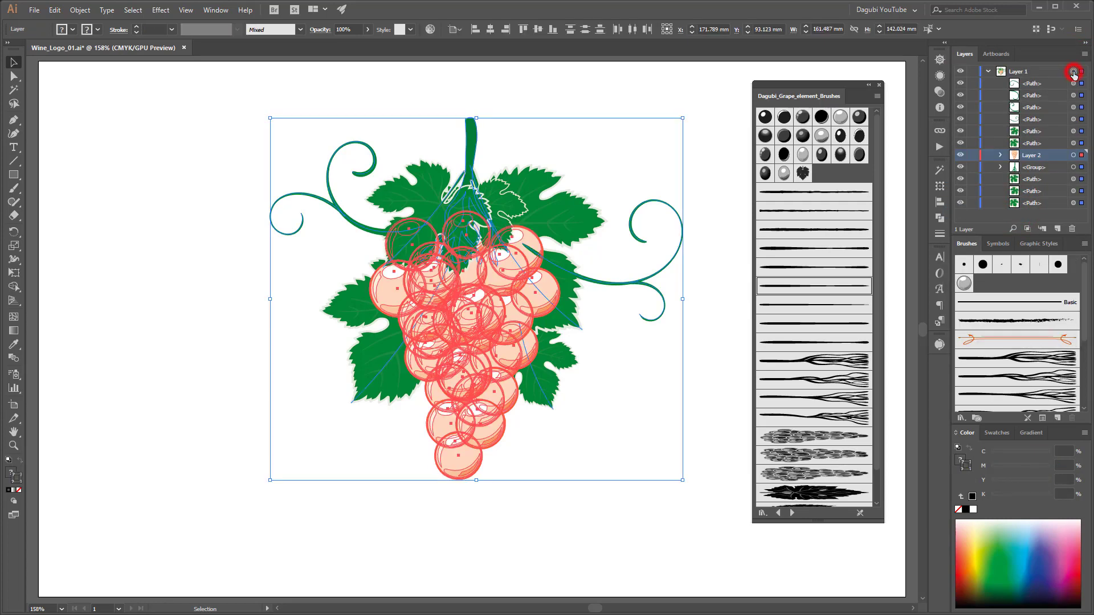
{"action": "left_click", "coordinate": [961, 156]}
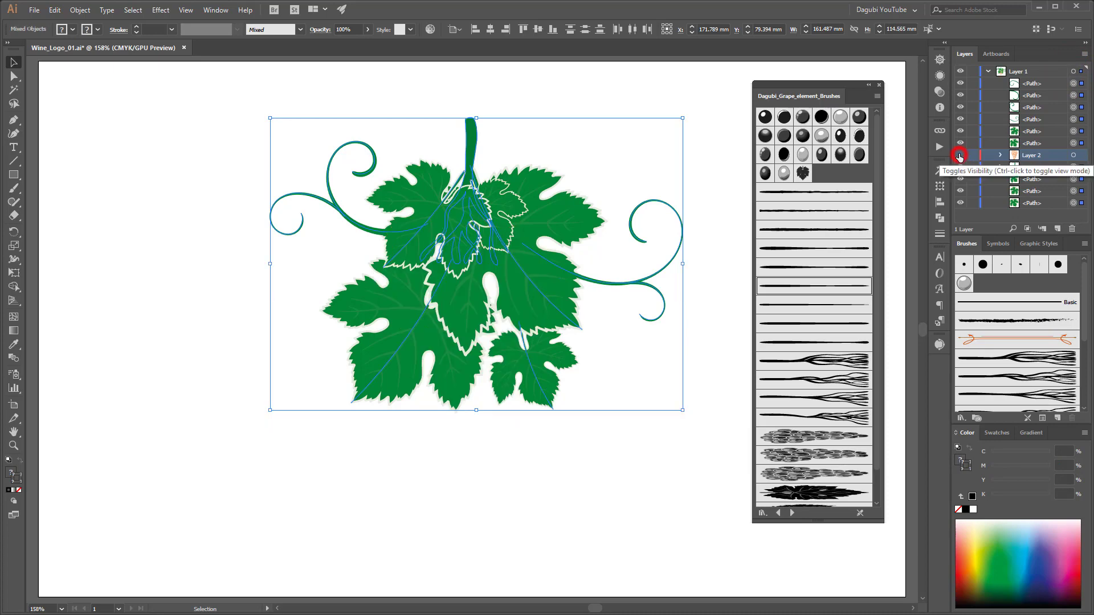
{"action": "left_click", "coordinate": [83, 10]}
Expand the brush strokes into outlined shapes, deselect, and hide the grapes layer (Layer 2).
{"action": "left_click", "coordinate": [93, 145]}
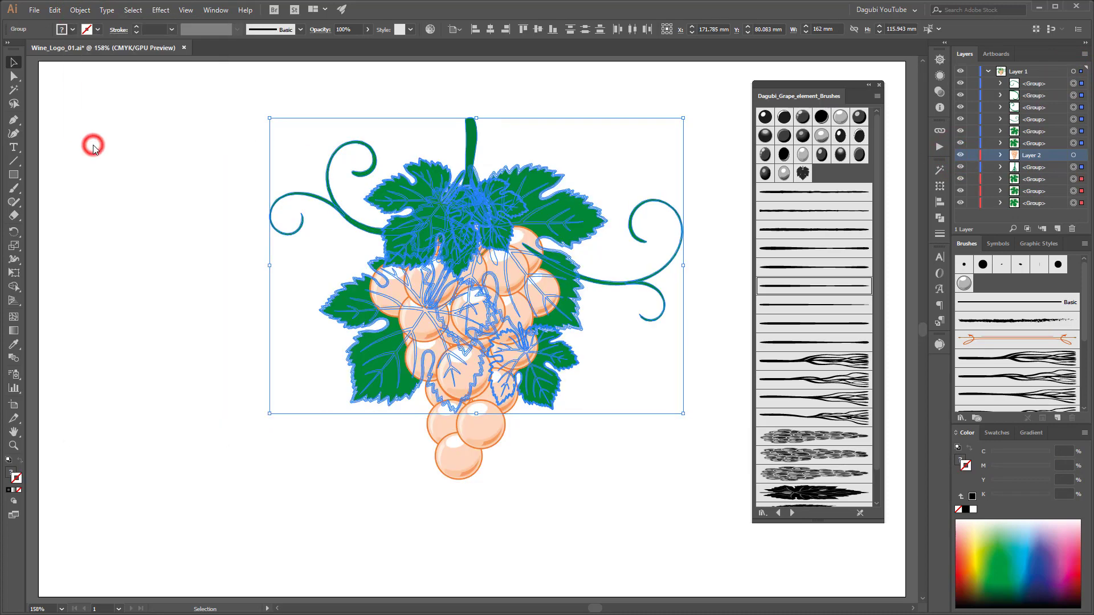
{"action": "left_click", "coordinate": [678, 484]}
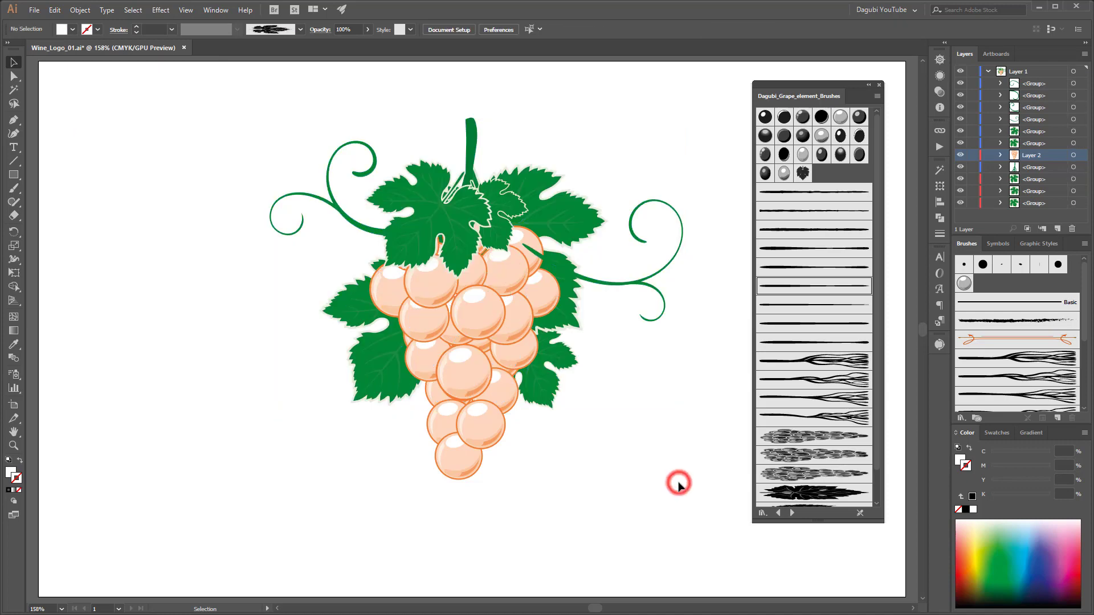
{"action": "left_click", "coordinate": [960, 155]}
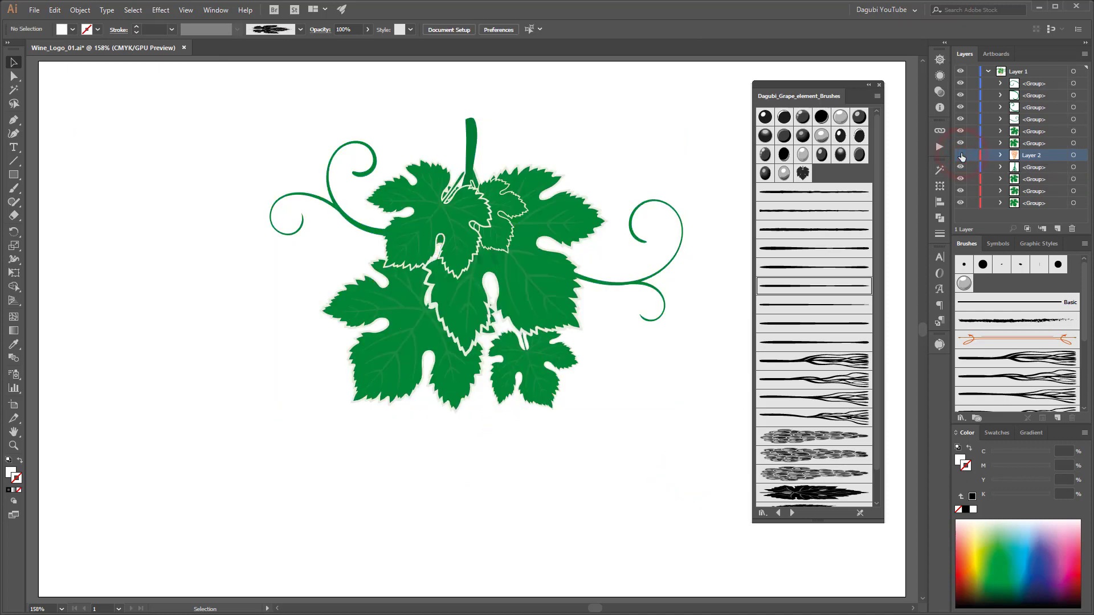
Select all the leaf veins sharing one fill colour with the Magic Wand.
{"action": "left_click", "coordinate": [14, 89]}
{"action": "scroll", "coordinate": [521, 283], "scroll_direction": "up", "scroll_amount": 3}
{"action": "scroll", "coordinate": [521, 283], "scroll_direction": "up", "scroll_amount": 2}
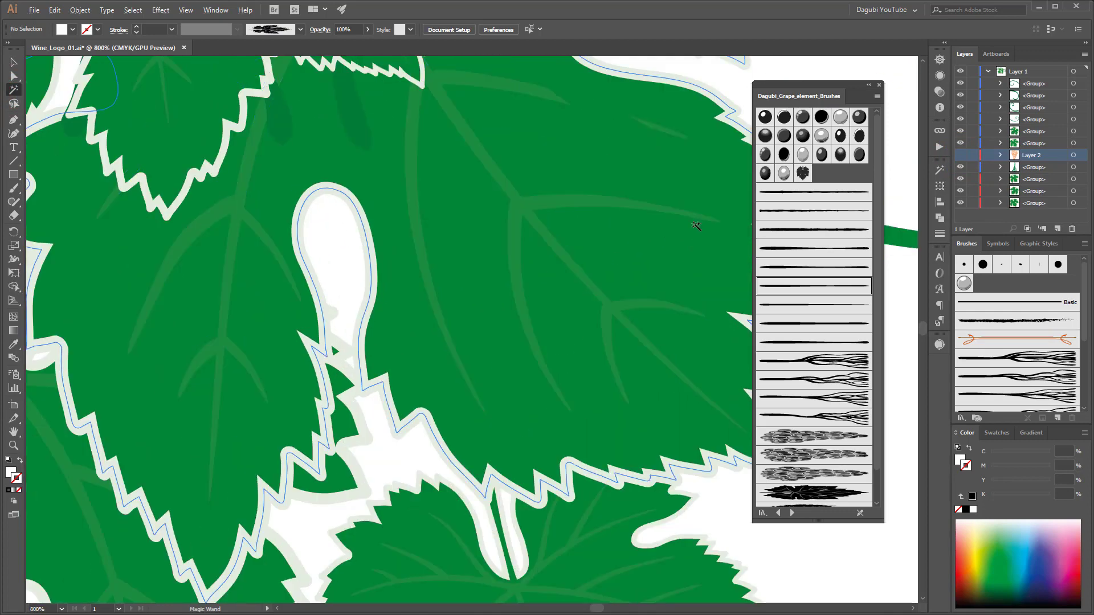
{"action": "left_click", "coordinate": [939, 170]}
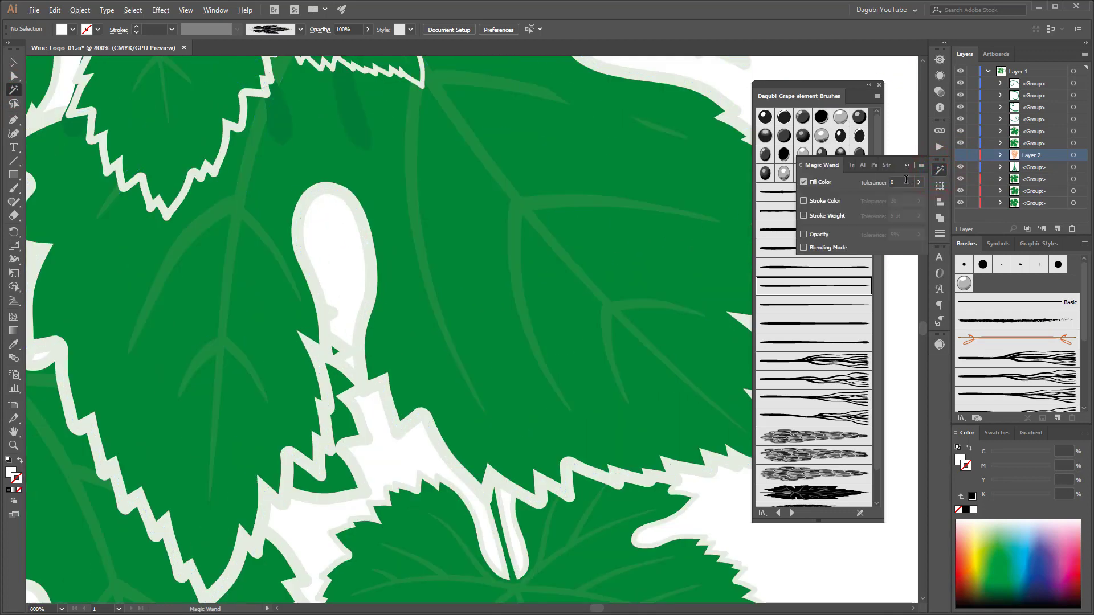
{"action": "left_click", "coordinate": [510, 232]}
{"action": "scroll", "coordinate": [510, 232], "scroll_direction": "down", "scroll_amount": 3}
{"action": "scroll", "coordinate": [511, 203], "scroll_direction": "down", "scroll_amount": 2}
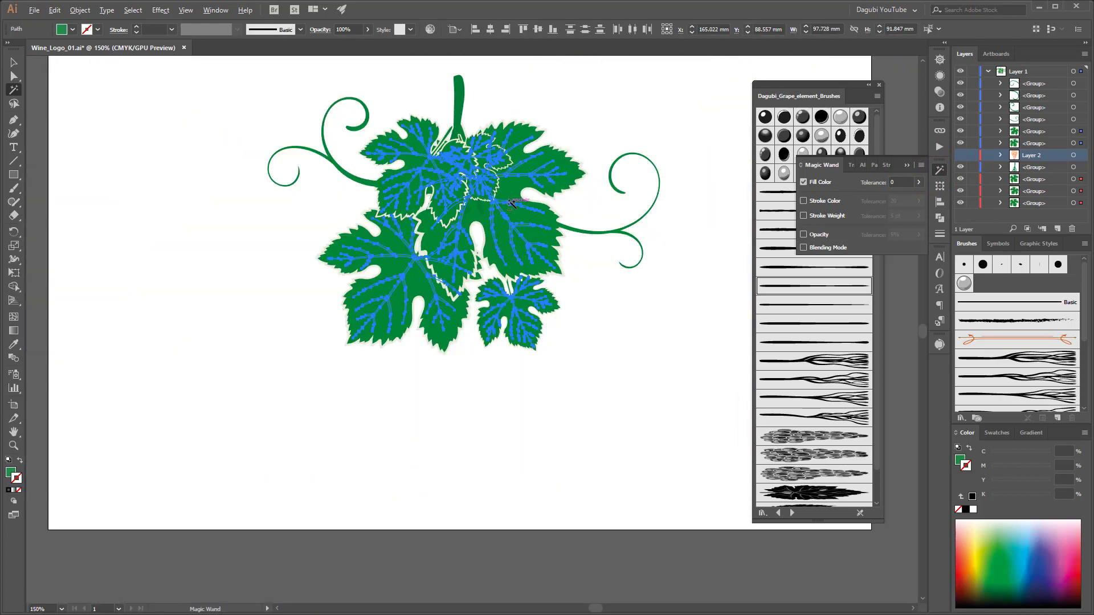
{"action": "scroll", "coordinate": [511, 203], "scroll_direction": "up", "scroll_amount": 2}
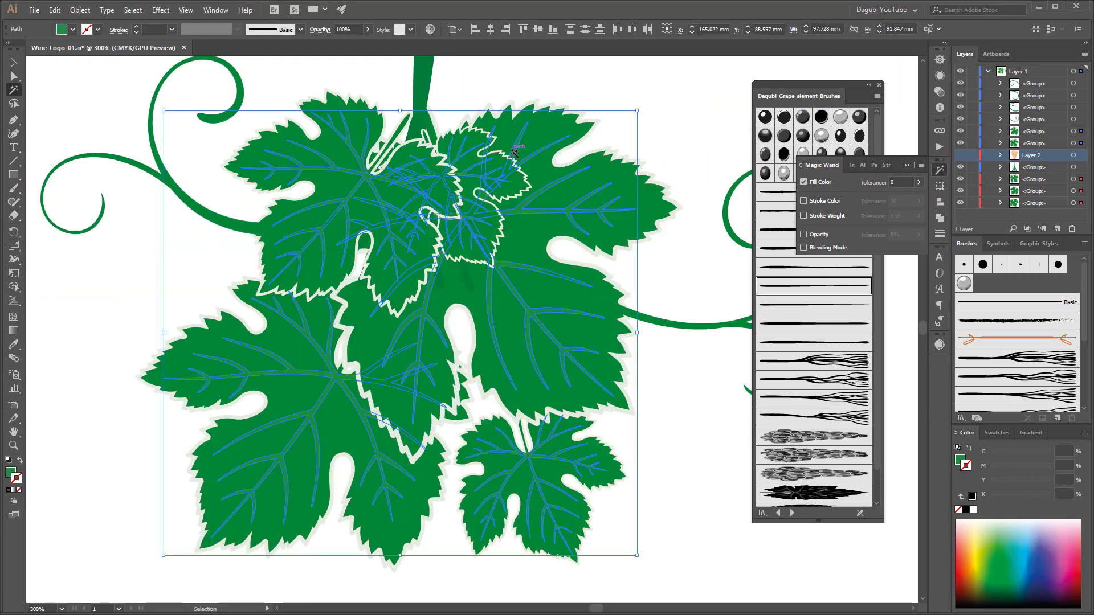
{"action": "left_click", "coordinate": [729, 357]}
Lower Cyan to make the veins a lighter green, then show Layer 2 again.
{"action": "left_click", "coordinate": [957, 464]}
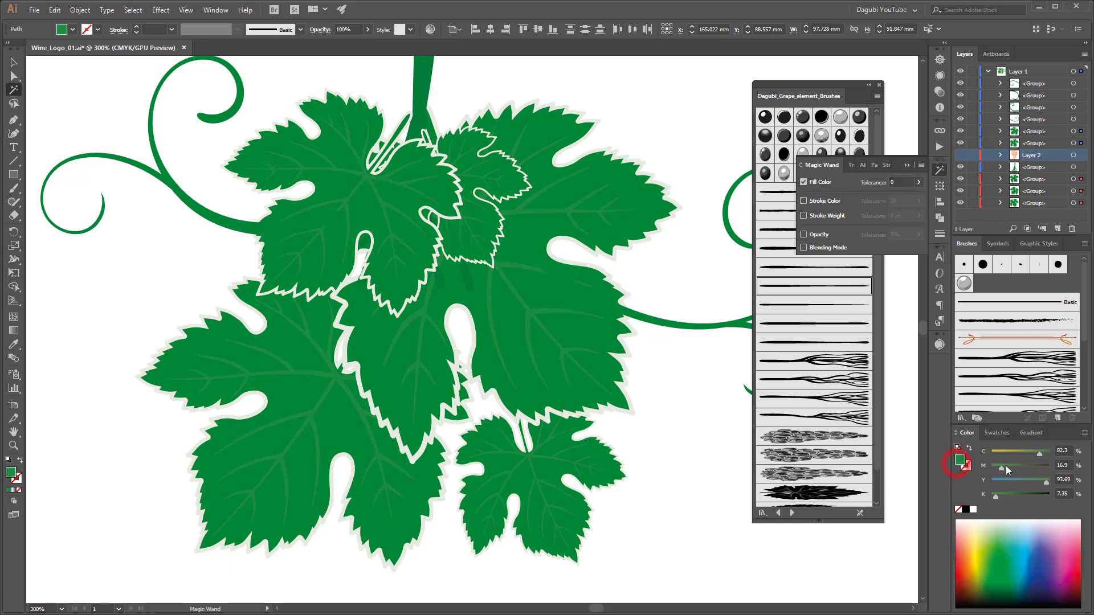
{"action": "left_click_drag", "start_coordinate": [1039, 458], "coordinate": [1032, 458]}
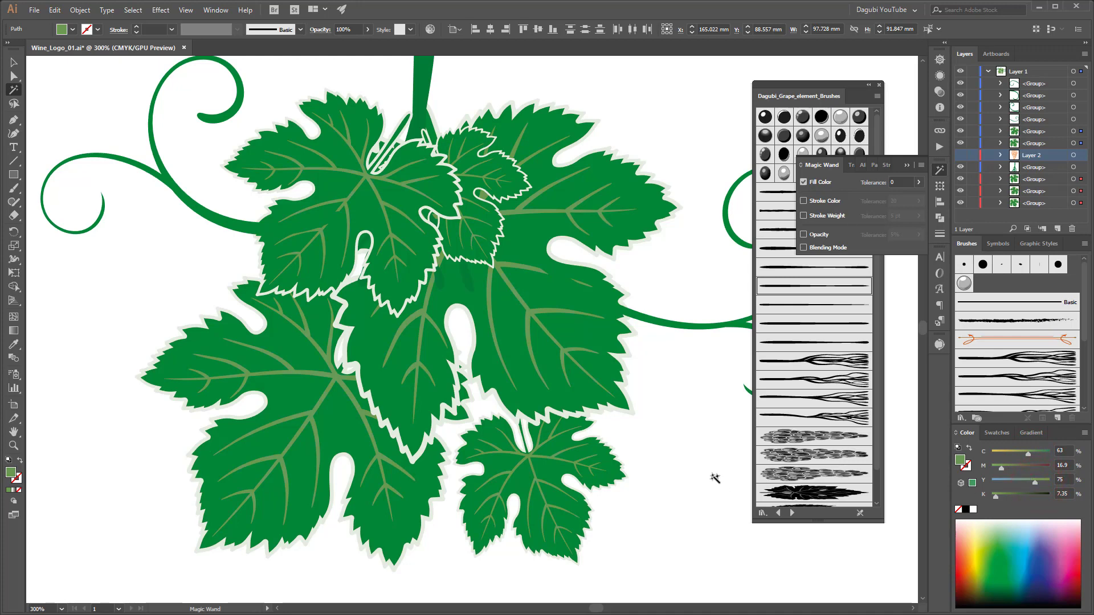
{"action": "left_click", "coordinate": [906, 166]}
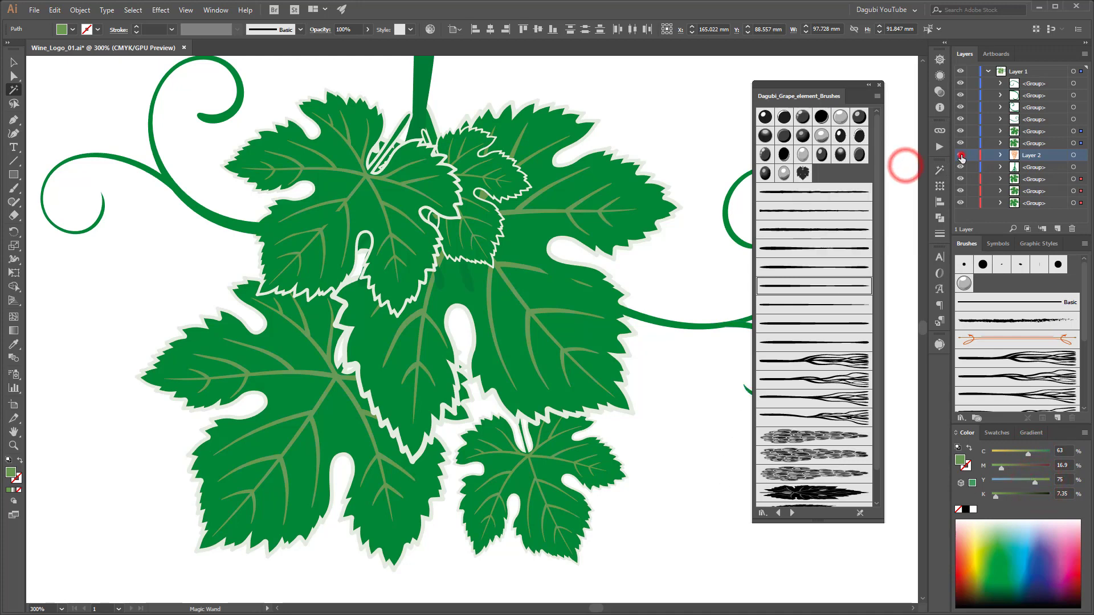
{"action": "left_click", "coordinate": [961, 155]}
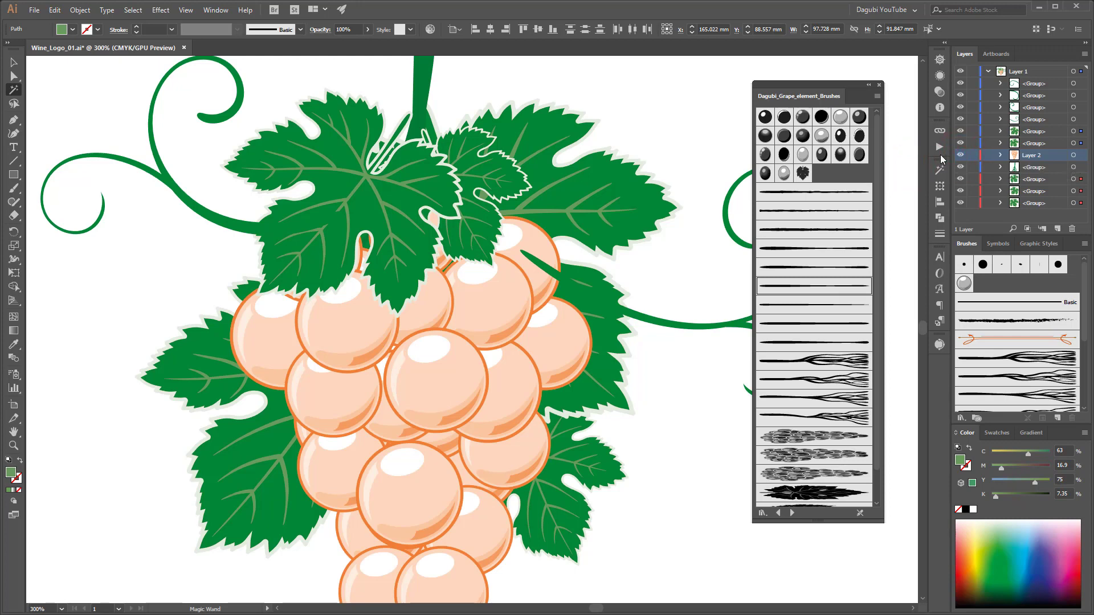
Select six scattered grapes across the bunch, hiding the front leaf groups along the way.
{"action": "key", "text": "ctrl+0"}
{"action": "left_click", "coordinate": [14, 62]}
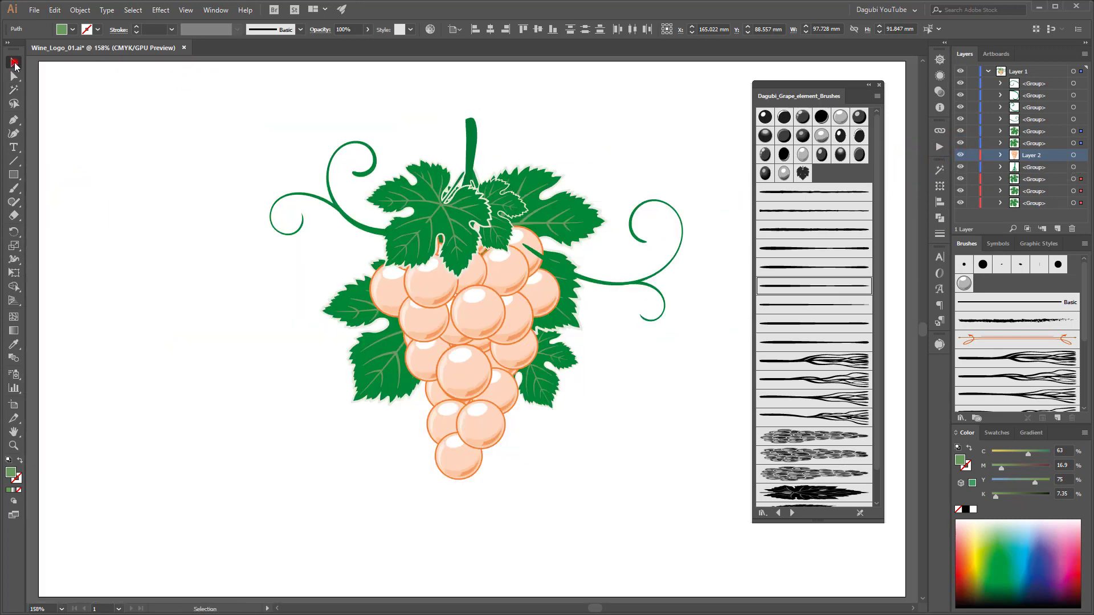
{"action": "left_click", "coordinate": [584, 513]}
{"action": "left_click", "coordinate": [443, 423]}
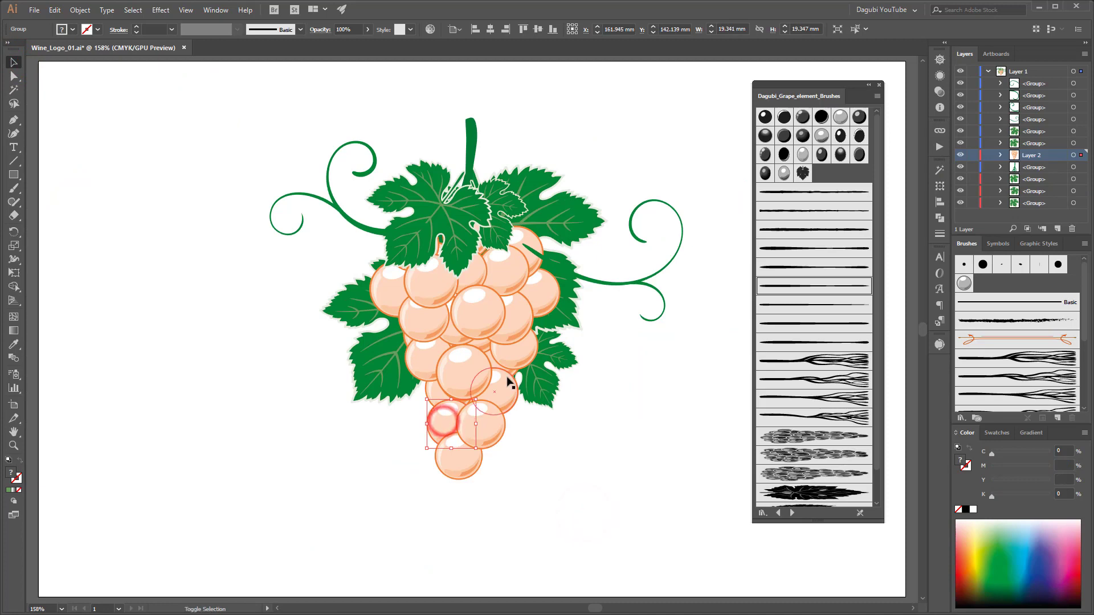
{"action": "left_click", "coordinate": [493, 361], "text": "shift"}
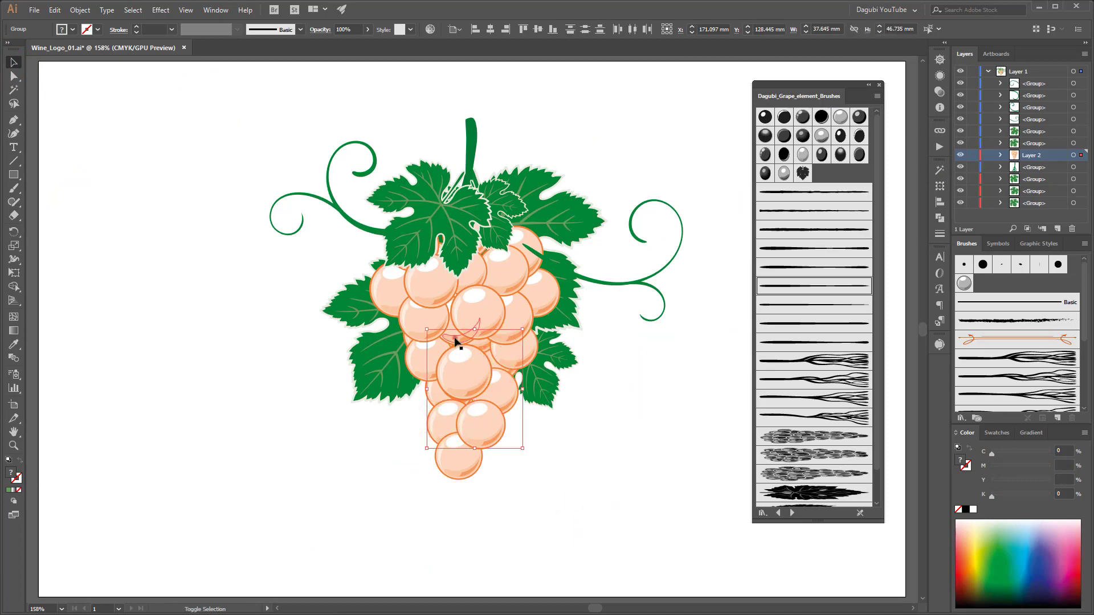
{"action": "left_click", "coordinate": [454, 339], "text": "shift"}
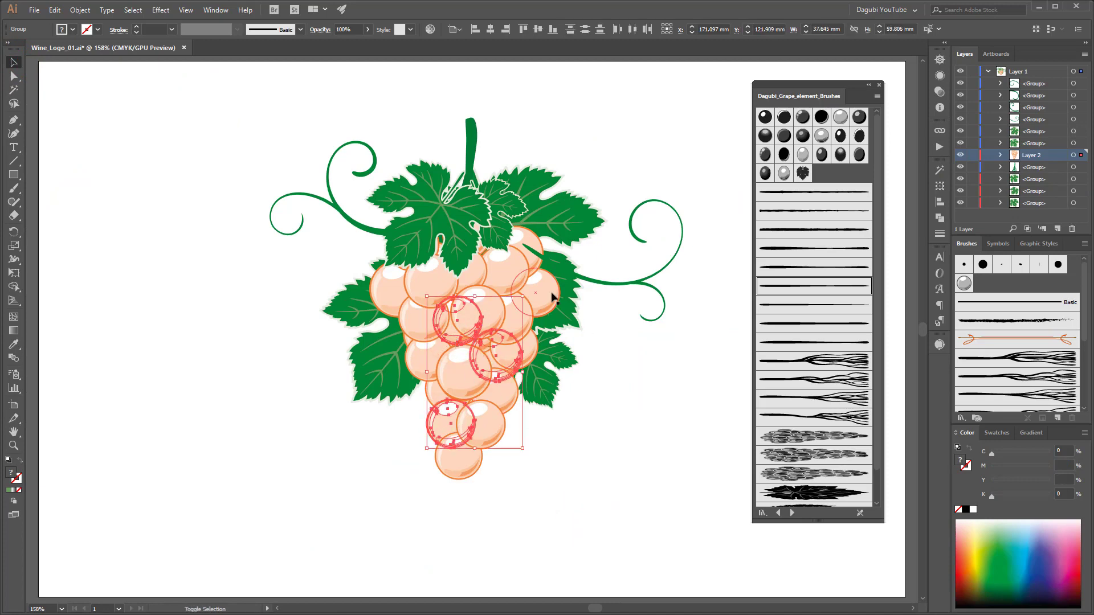
{"action": "left_click", "coordinate": [392, 292], "text": "shift"}
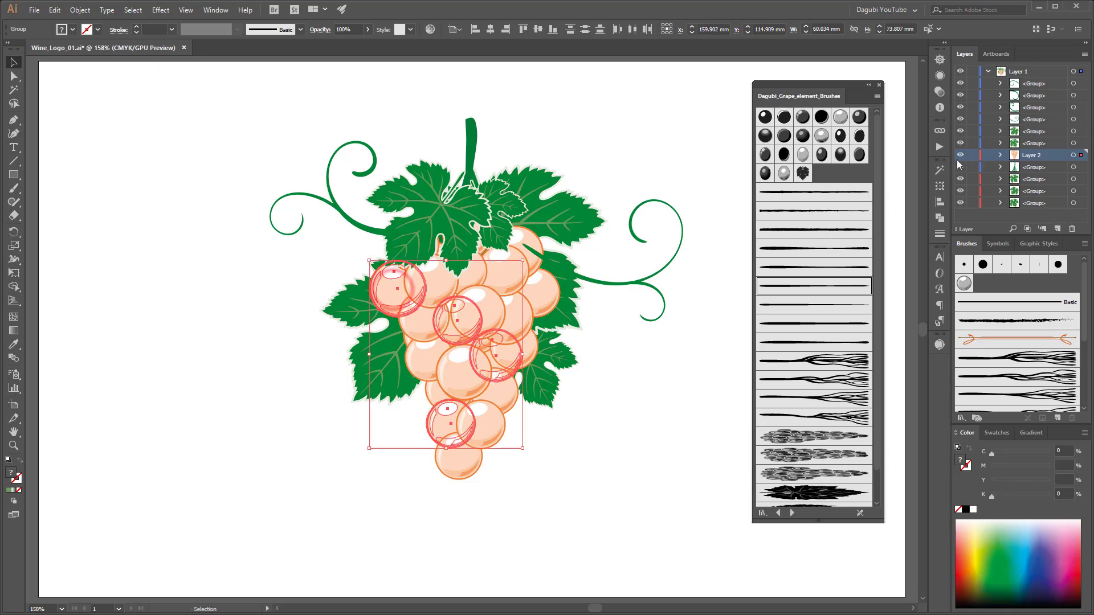
{"action": "left_click_drag", "start_coordinate": [959, 143], "coordinate": [959, 131]}
{"action": "left_click", "coordinate": [452, 251], "text": "shift"}
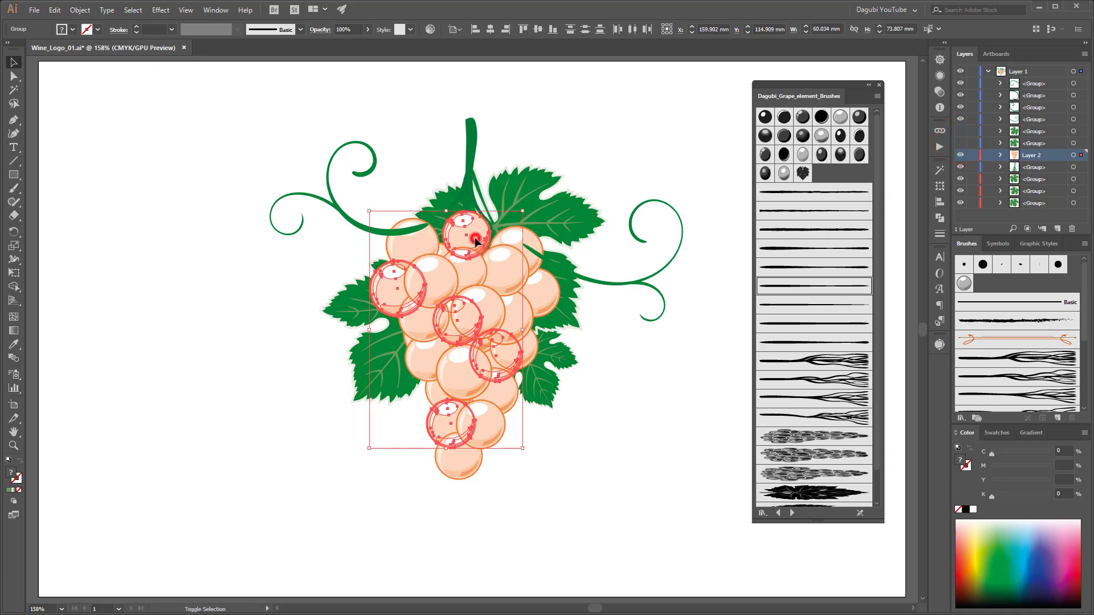
{"action": "left_click", "coordinate": [434, 265], "text": "shift"}
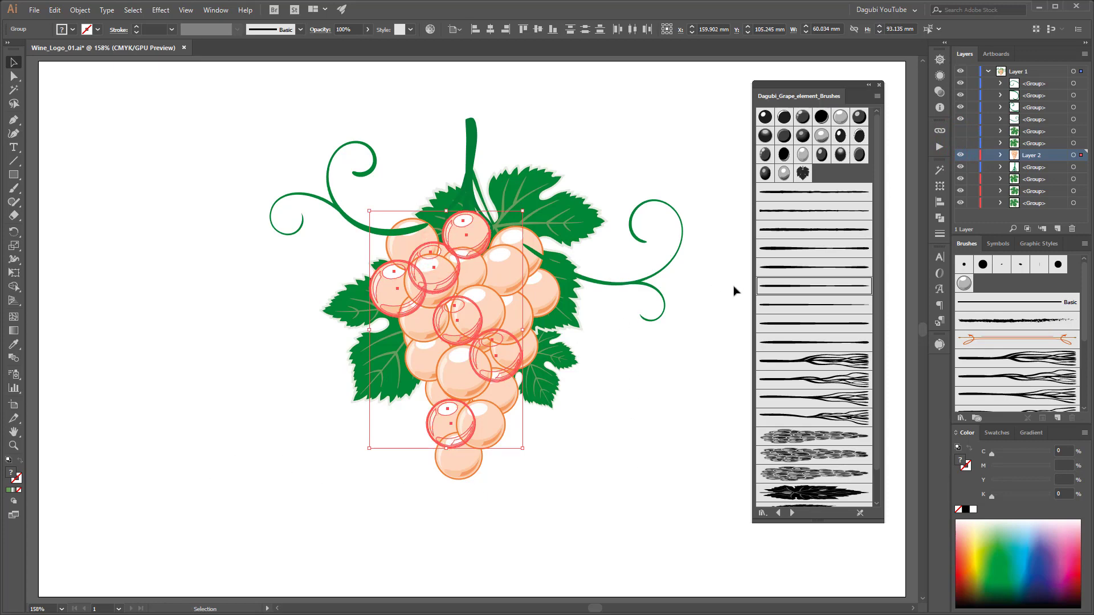
Bring the grapes to front and darken them toward reddish-orange with linked Recolor Artwork colours.
{"action": "key", "text": "ctrl+shift+bracketright"}
{"action": "left_click", "coordinate": [430, 30]}
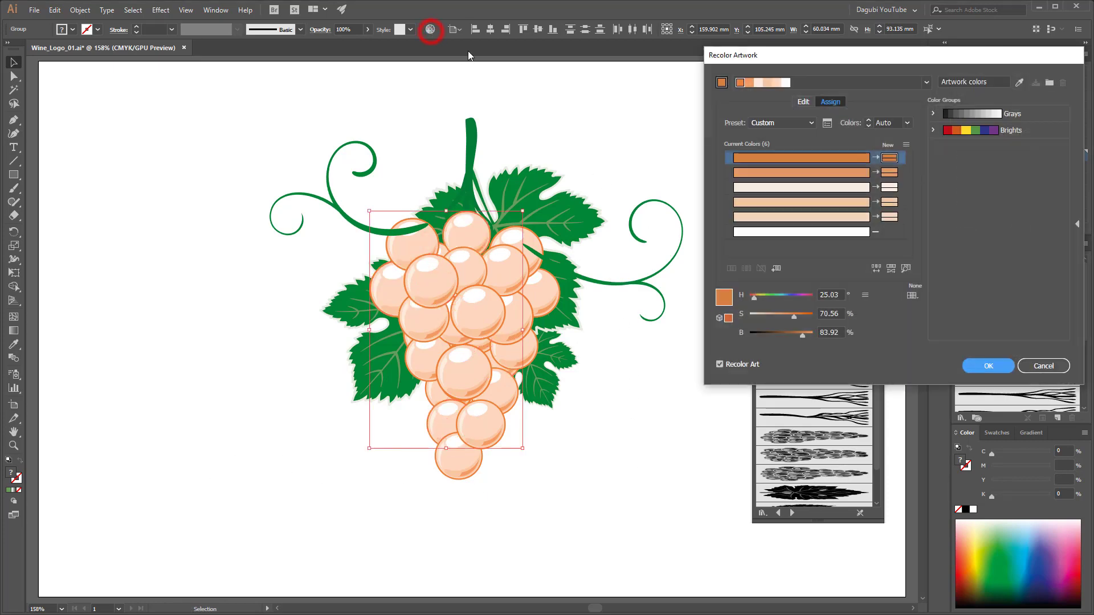
{"action": "left_click", "coordinate": [802, 101]}
{"action": "left_click", "coordinate": [905, 267]}
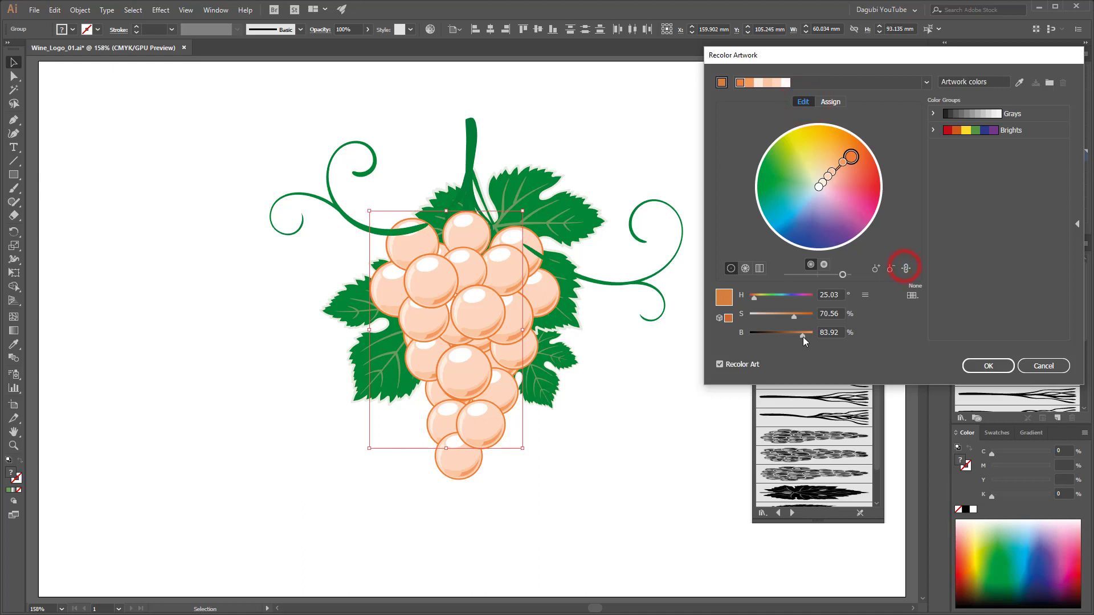
{"action": "mouse_move", "coordinate": [802, 335]}
{"action": "left_mouse_down"}
{"action": "mouse_move", "coordinate": [803, 317]}
{"action": "mouse_move", "coordinate": [752, 300]}
{"action": "left_mouse_up"}
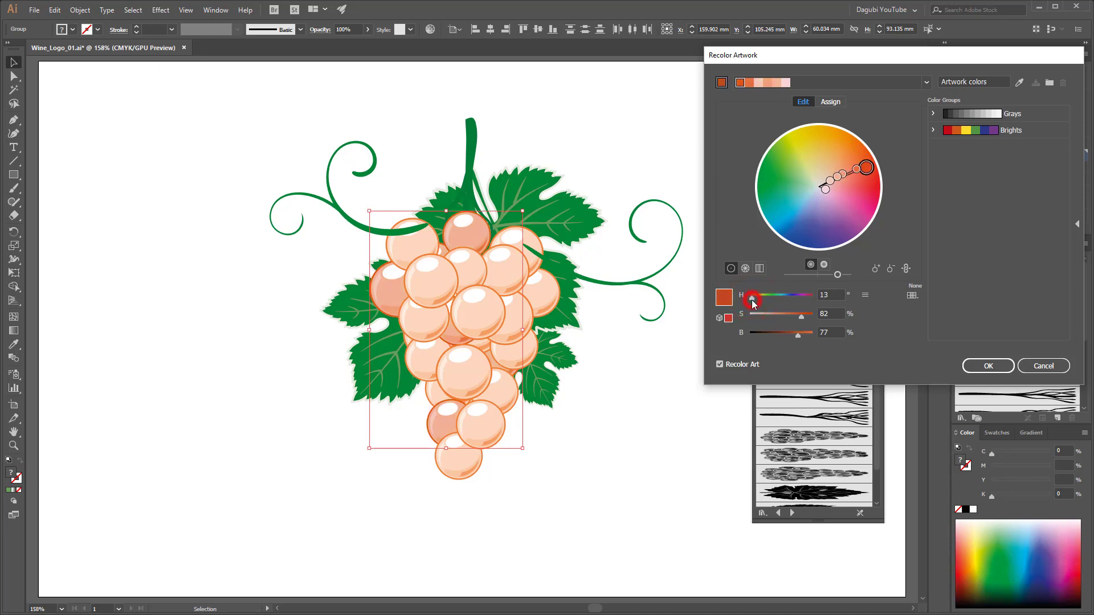
{"action": "left_click_drag", "start_coordinate": [751, 300], "coordinate": [753, 299]}
Apply the previous recolour, then select six more grapes around the bunch.
{"action": "left_click", "coordinate": [970, 366]}
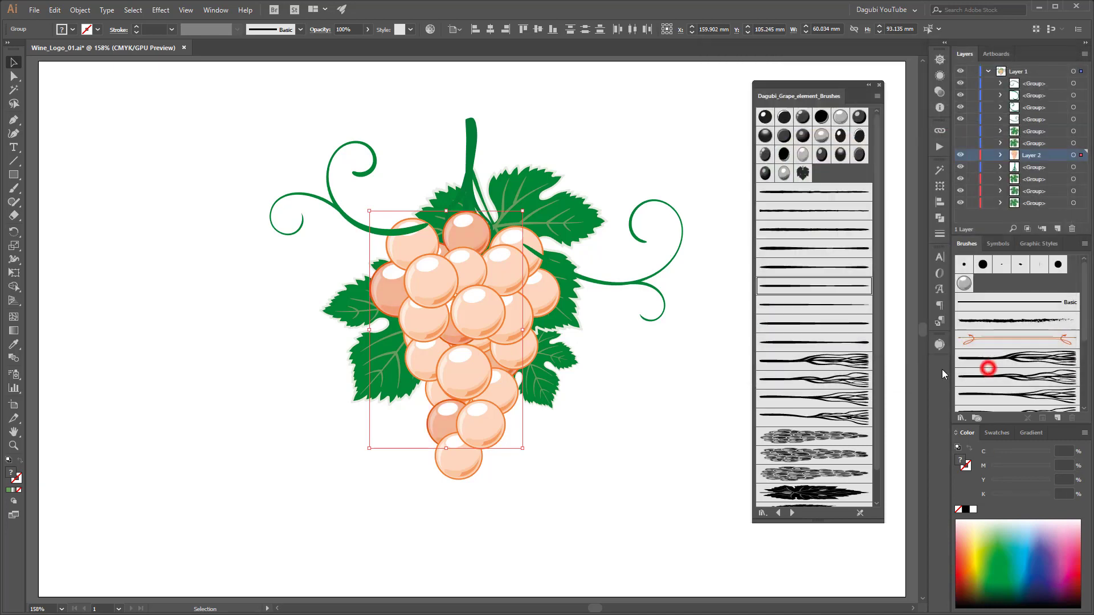
{"action": "left_click", "coordinate": [603, 462]}
{"action": "left_click", "coordinate": [484, 342]}
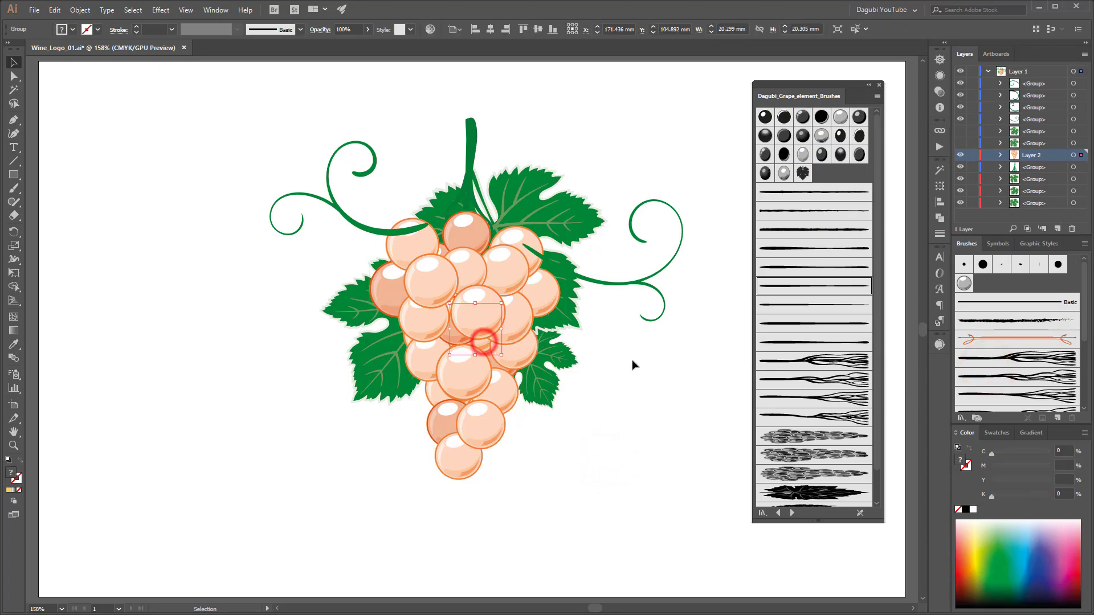
{"action": "left_click", "coordinate": [544, 293], "text": "shift"}
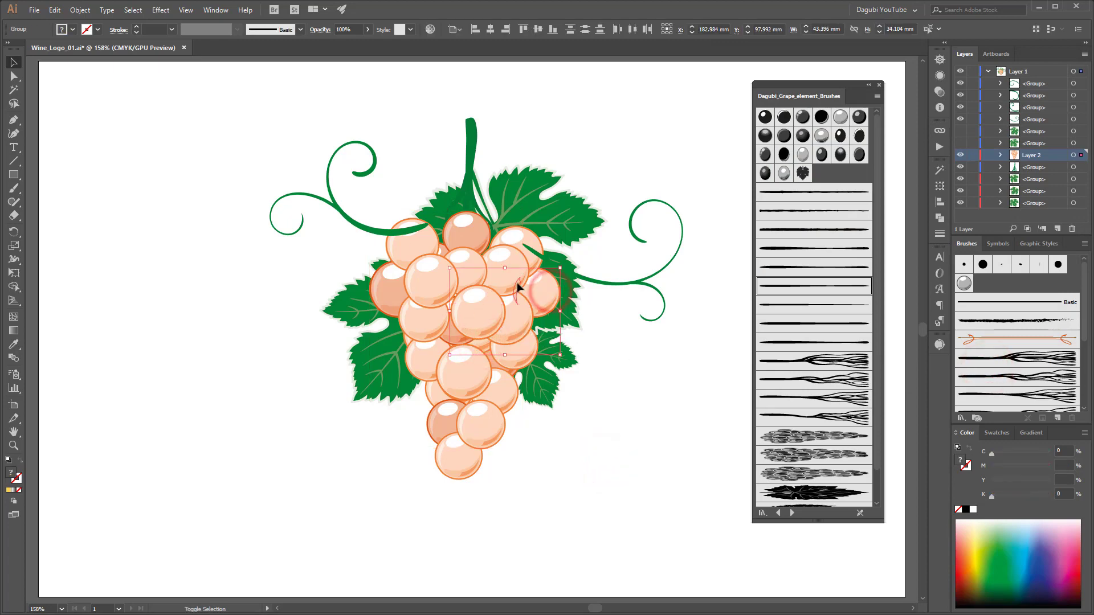
{"action": "left_click", "coordinate": [462, 270], "text": "shift"}
{"action": "left_click", "coordinate": [504, 393], "text": "shift"}
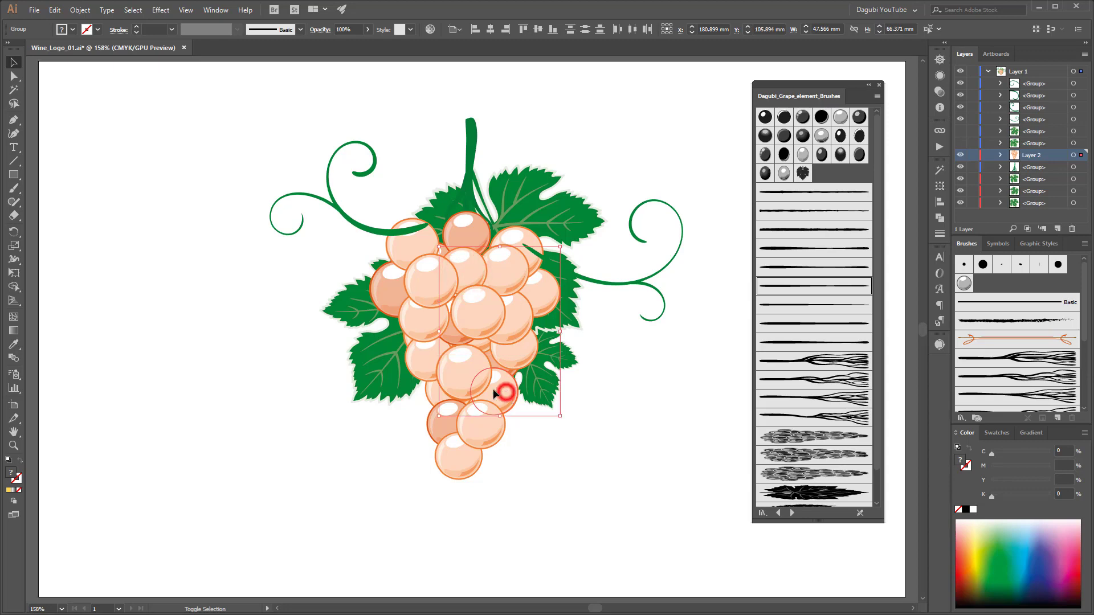
{"action": "left_click", "coordinate": [406, 341], "text": "shift"}
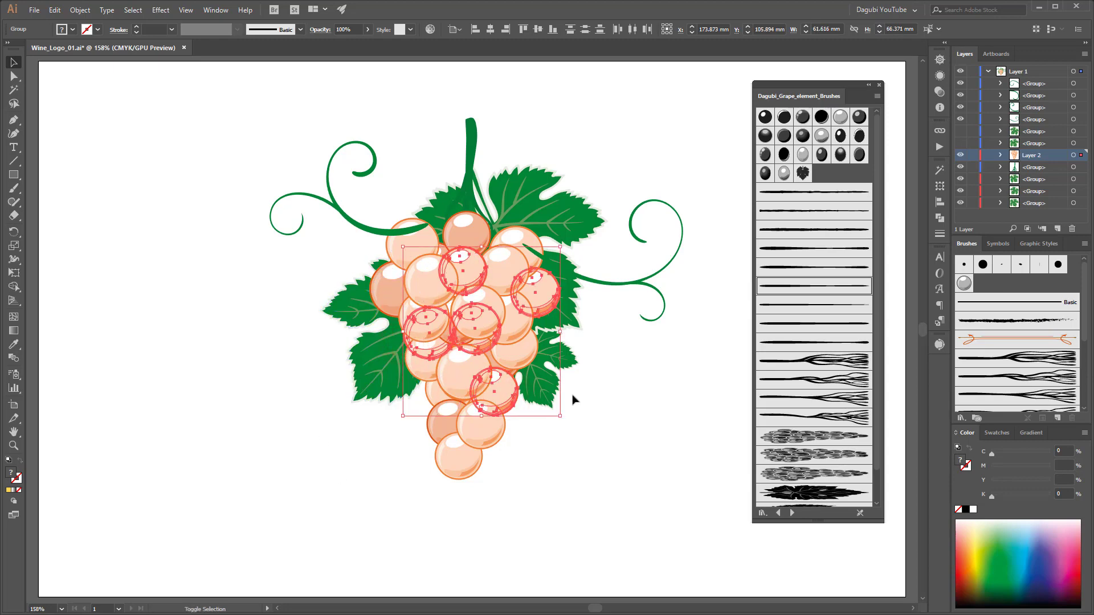
{"action": "left_click", "coordinate": [516, 237], "text": "shift"}
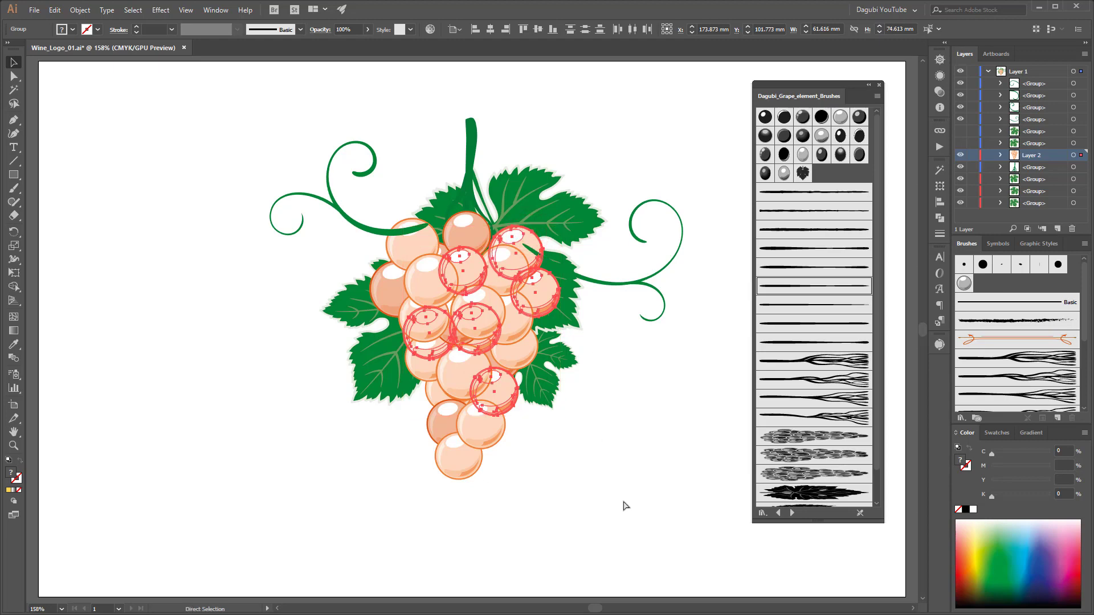
In Recolor Artwork, link the harmony colours, raise saturation and shift the hue.
{"action": "left_click", "coordinate": [430, 32]}
{"action": "left_click", "coordinate": [803, 101]}
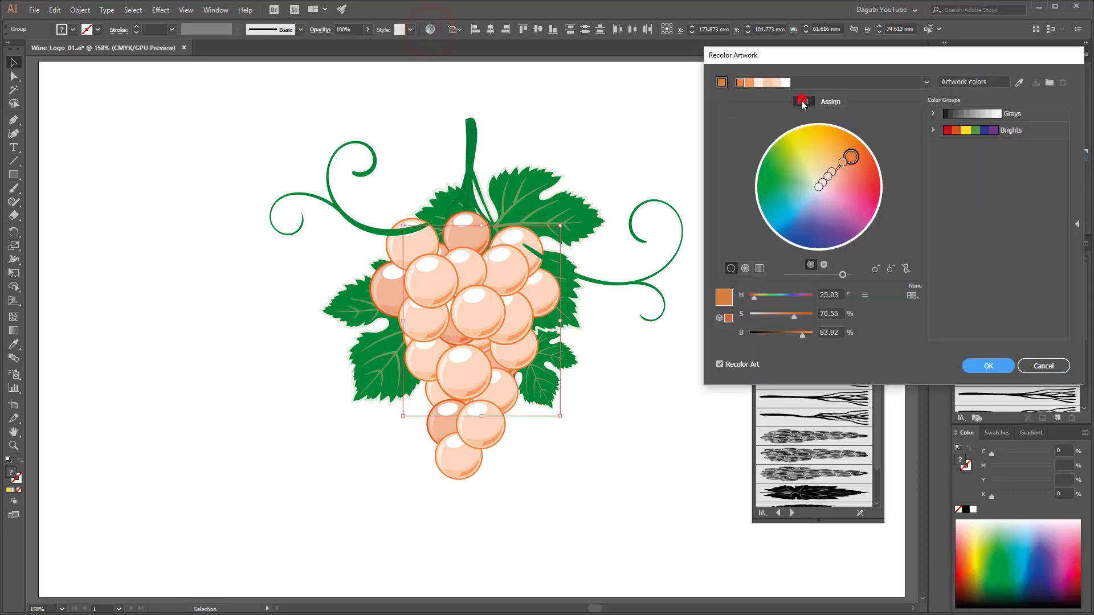
{"action": "left_click", "coordinate": [905, 269]}
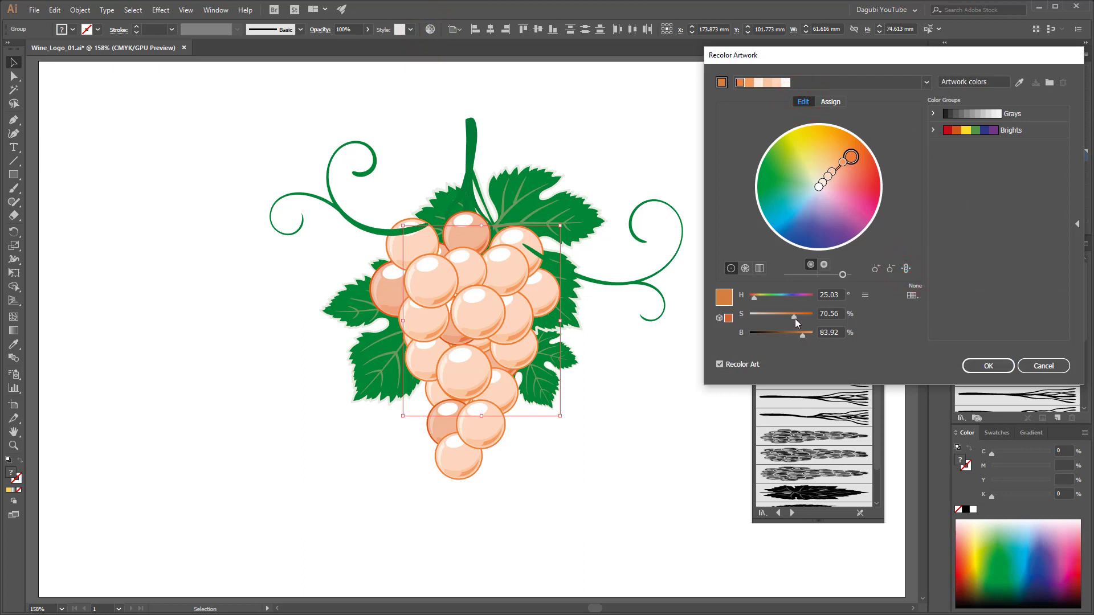
{"action": "mouse_move", "coordinate": [794, 317]}
{"action": "left_mouse_down"}
{"action": "mouse_move", "coordinate": [803, 317]}
{"action": "mouse_move", "coordinate": [798, 336]}
{"action": "left_mouse_up"}
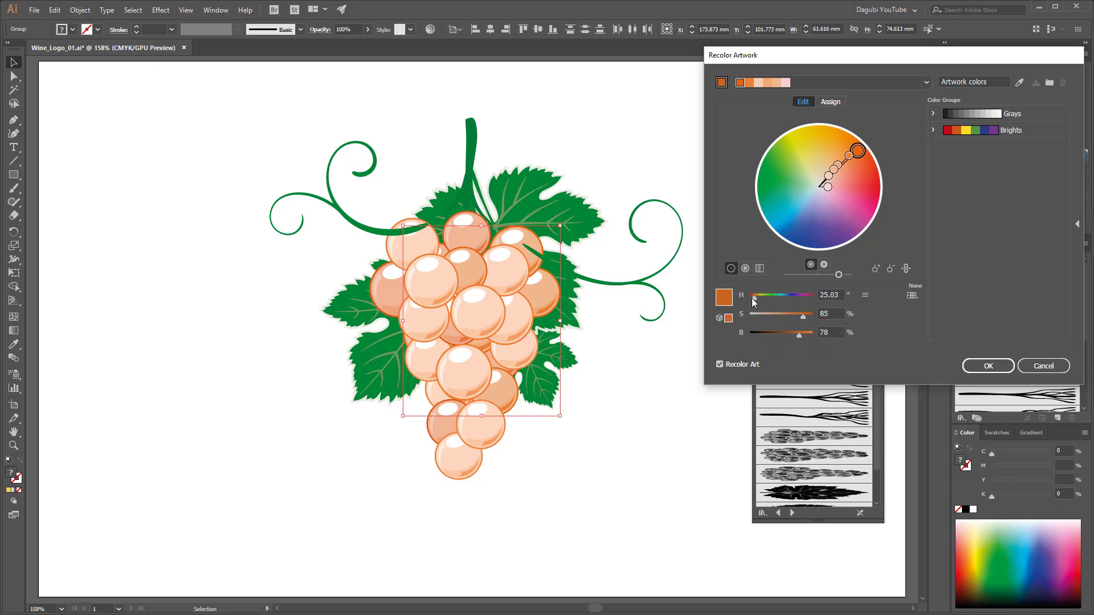
{"action": "left_click_drag", "start_coordinate": [750, 299], "coordinate": [751, 298]}
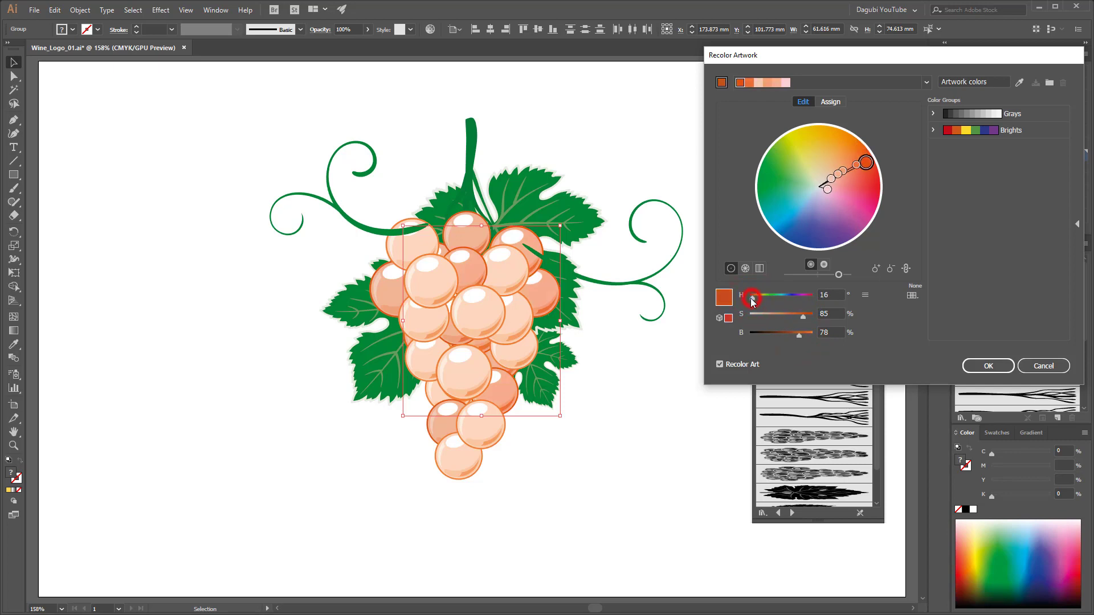
Confirm the previous recolour and select five more grapes, hiding selection edges with Ctrl+H.
{"action": "left_click", "coordinate": [980, 367]}
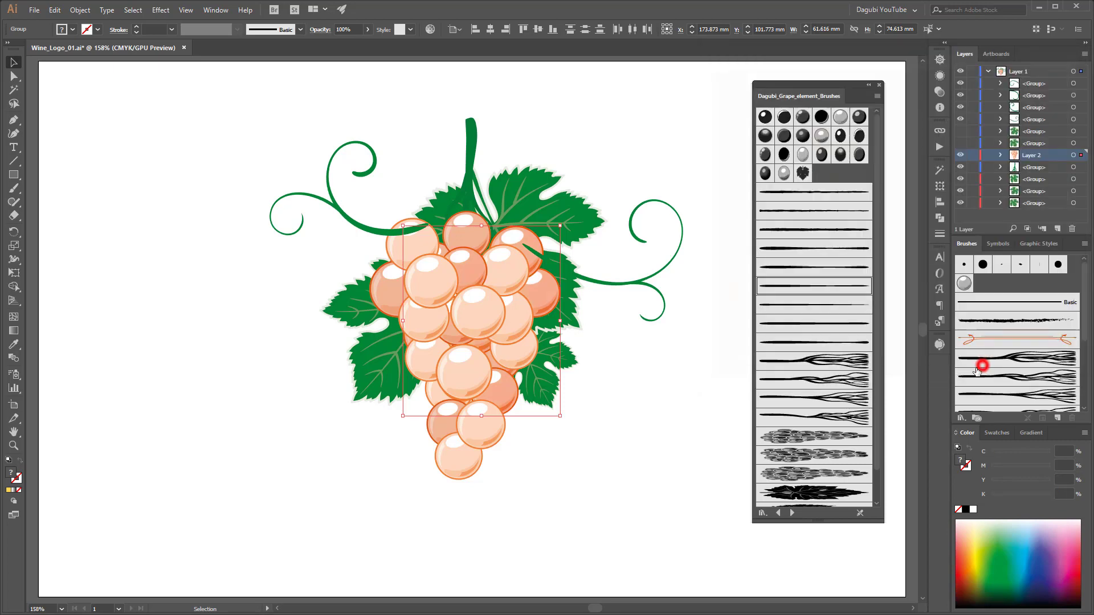
{"action": "left_click", "coordinate": [630, 499]}
{"action": "left_click", "coordinate": [494, 428]}
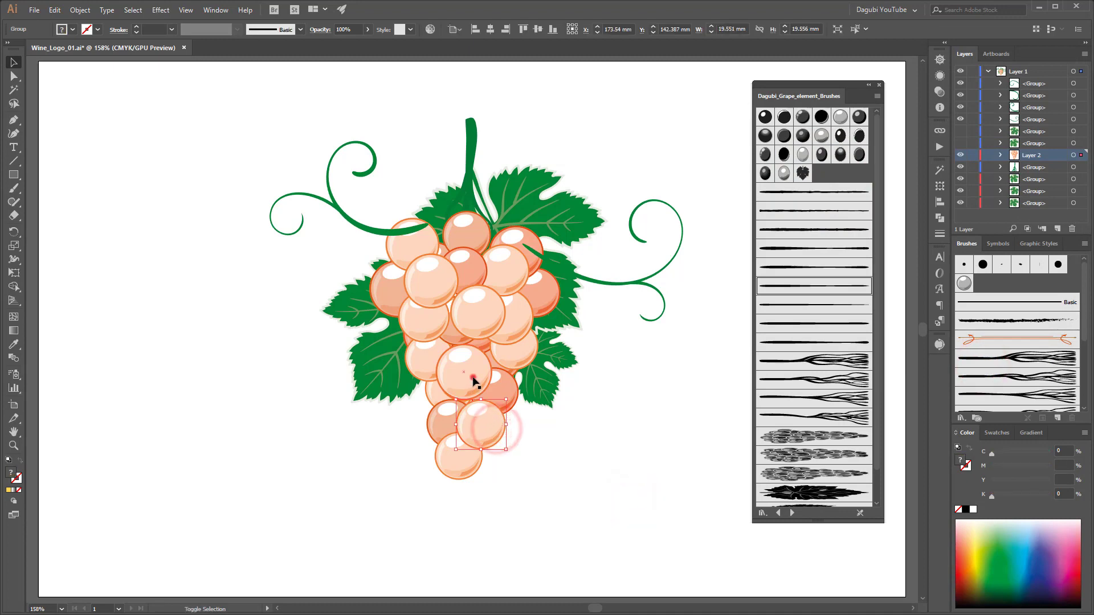
{"action": "left_click", "coordinate": [474, 378], "text": "shift"}
{"action": "left_click", "coordinate": [510, 279], "text": "shift"}
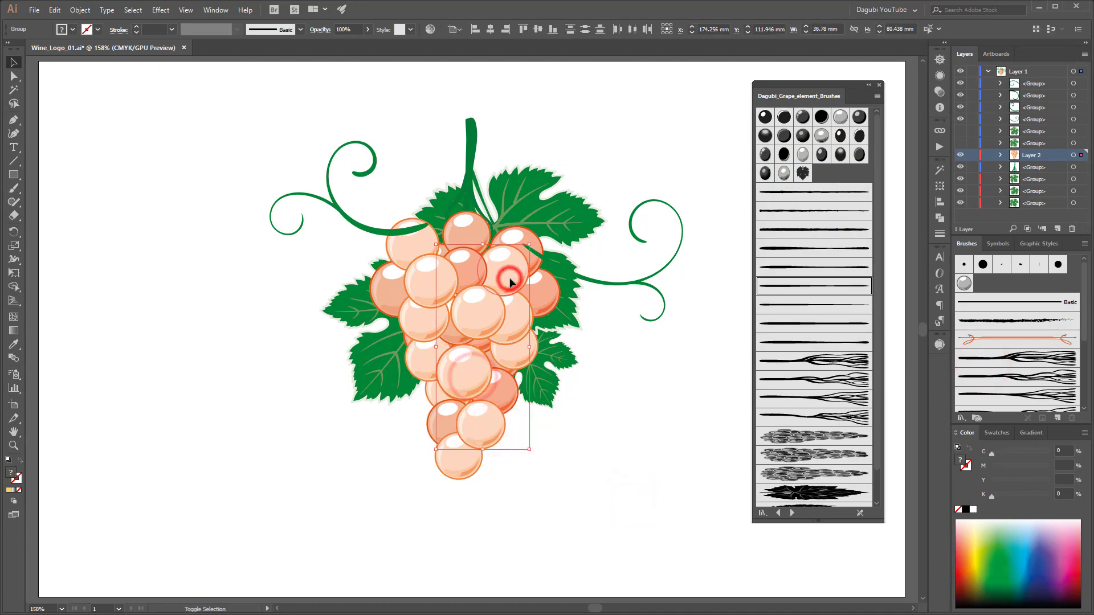
{"action": "left_click", "coordinate": [425, 286], "text": "shift"}
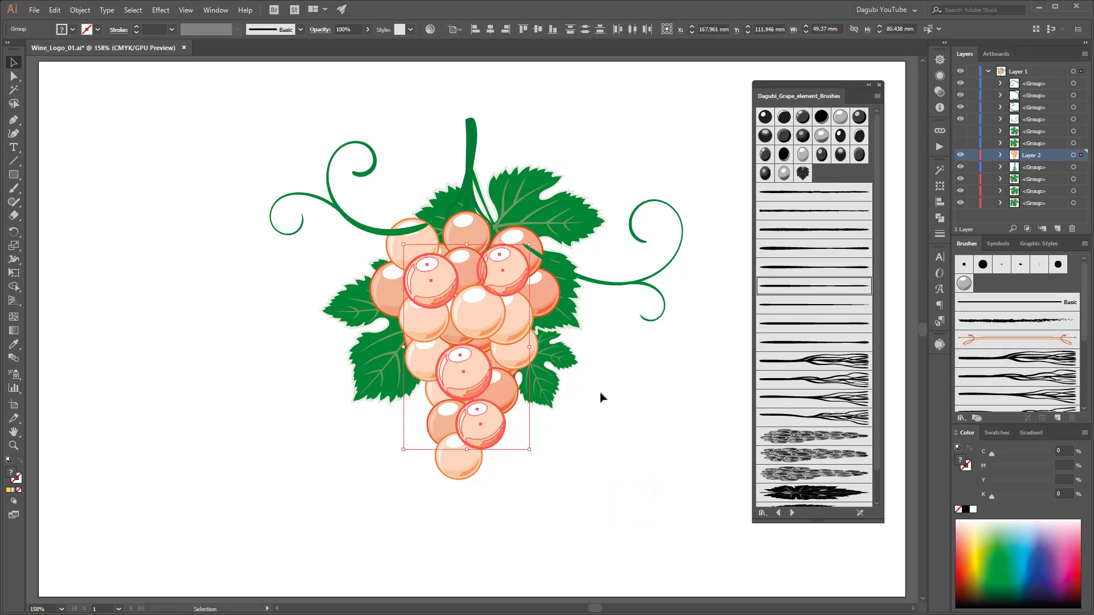
{"action": "left_click", "coordinate": [487, 319], "text": "shift"}
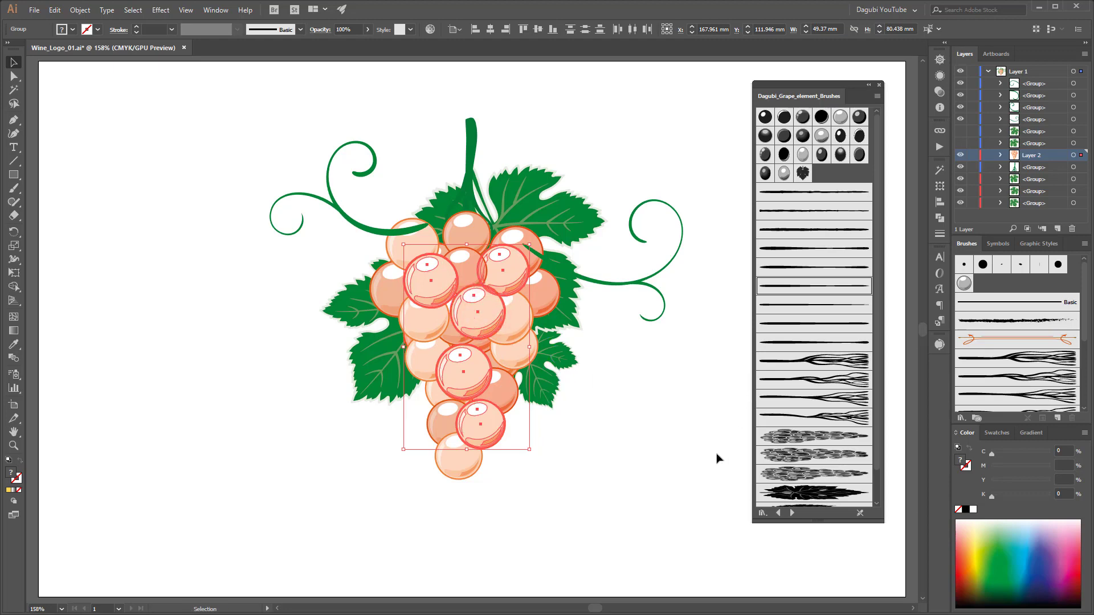
{"action": "key", "text": "ctrl+h"}
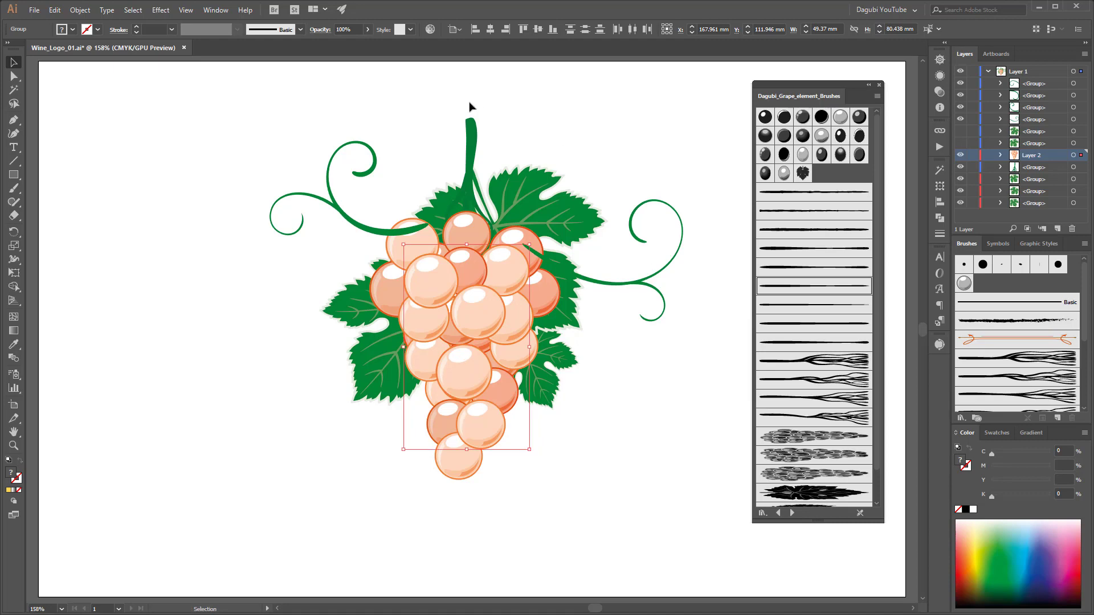
In Recolor Artwork, restore the grapes' original colours and link the harmony colours.
{"action": "left_click", "coordinate": [430, 30]}
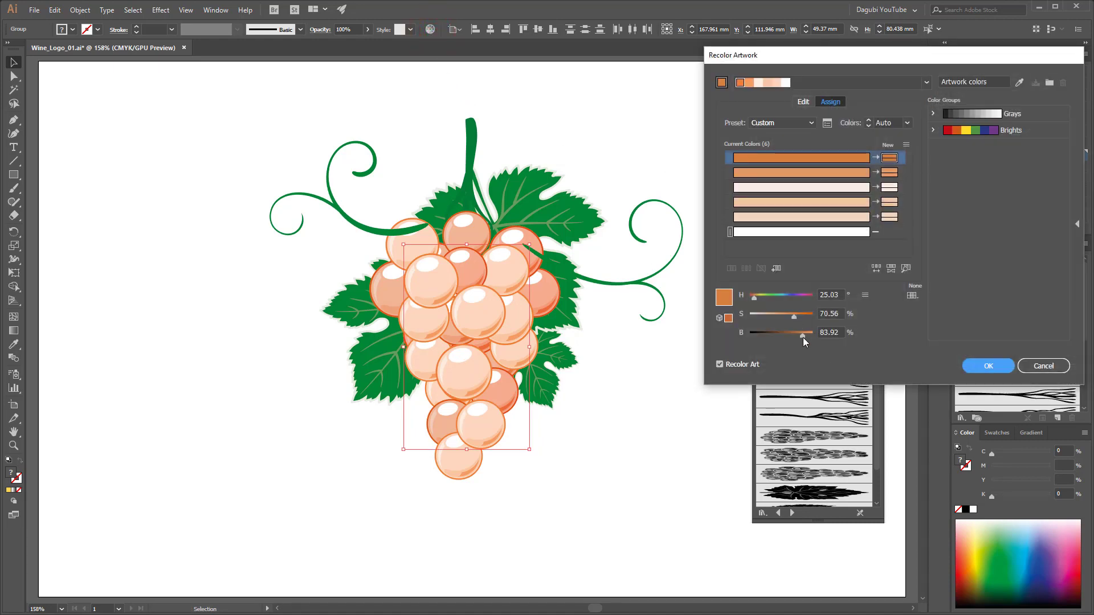
{"action": "left_click_drag", "start_coordinate": [803, 336], "coordinate": [806, 337]}
{"action": "left_click", "coordinate": [802, 102]}
{"action": "left_click", "coordinate": [1020, 82]}
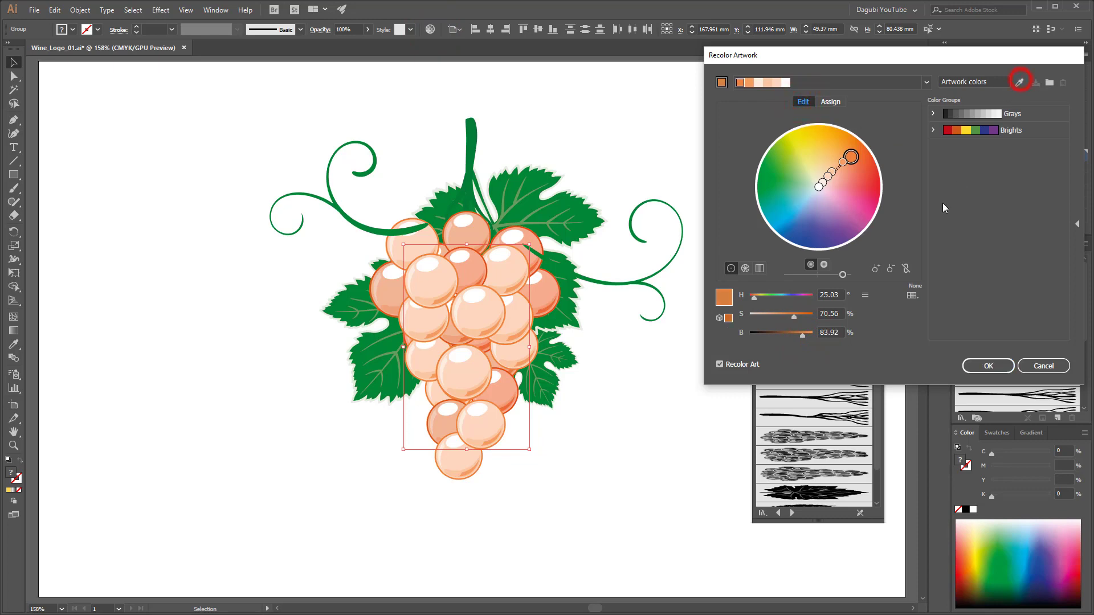
{"action": "left_click", "coordinate": [906, 268]}
Set brightness 100 and saturation 67, shift hue toward pale yellow, apply and deselect.
{"action": "mouse_move", "coordinate": [802, 335]}
{"action": "left_mouse_down"}
{"action": "mouse_move", "coordinate": [813, 337]}
{"action": "mouse_move", "coordinate": [800, 317]}
{"action": "left_mouse_up"}
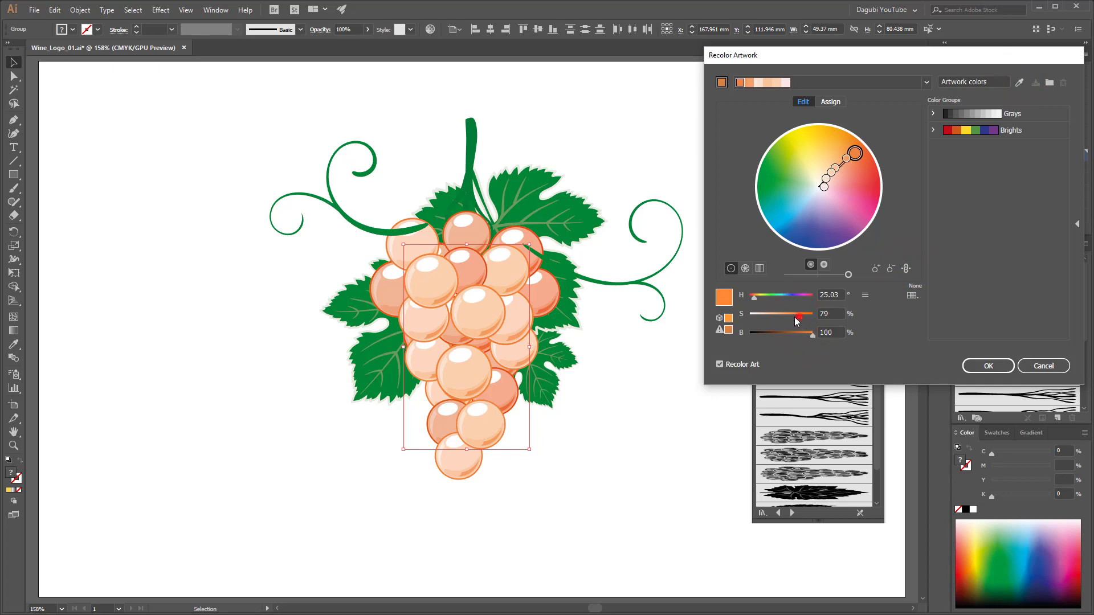
{"action": "left_click_drag", "start_coordinate": [796, 317], "coordinate": [792, 317]}
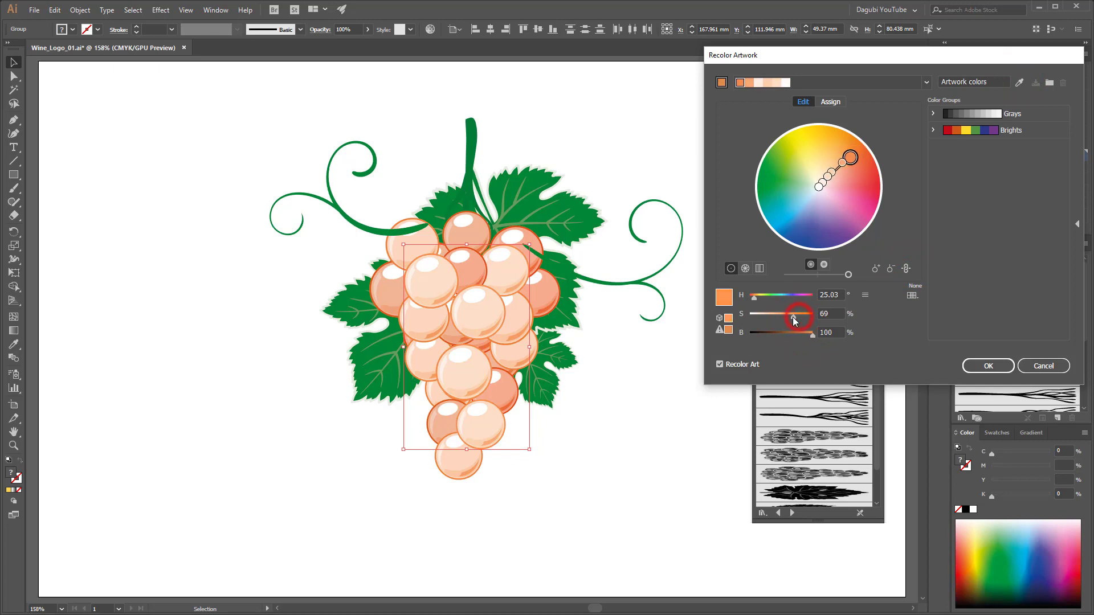
{"action": "left_click", "coordinate": [754, 298]}
{"action": "left_click_drag", "start_coordinate": [753, 299], "coordinate": [755, 298]}
{"action": "left_click", "coordinate": [989, 365]}
{"action": "left_click", "coordinate": [651, 417]}
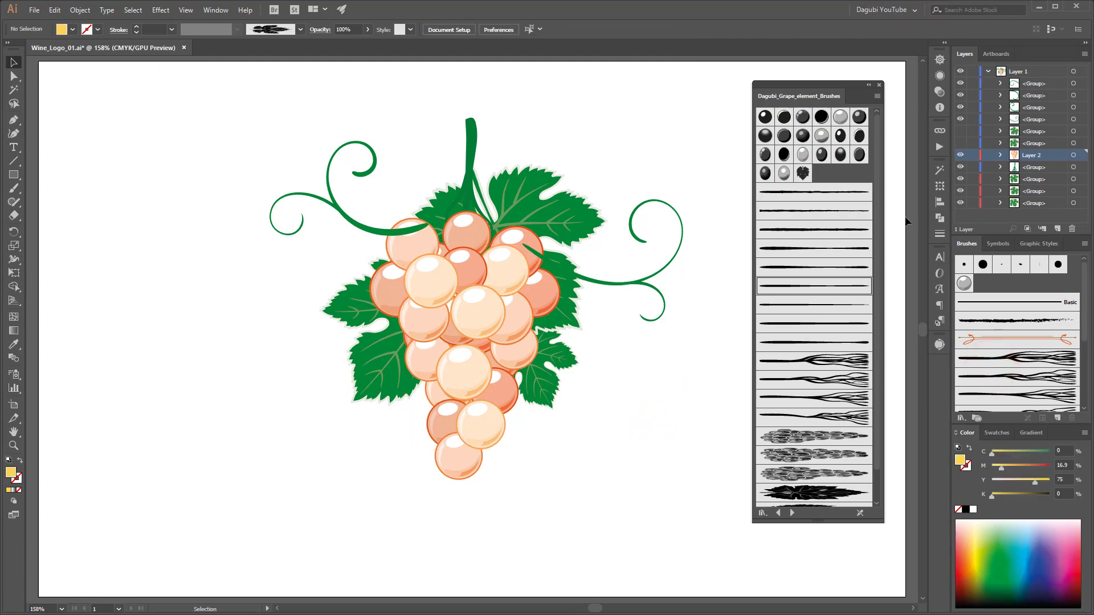
Show the hidden leaf groups, send both tendrils to the back, and add a new layer.
{"action": "left_click", "coordinate": [960, 143]}
{"action": "left_click_drag", "start_coordinate": [707, 195], "coordinate": [625, 364]}
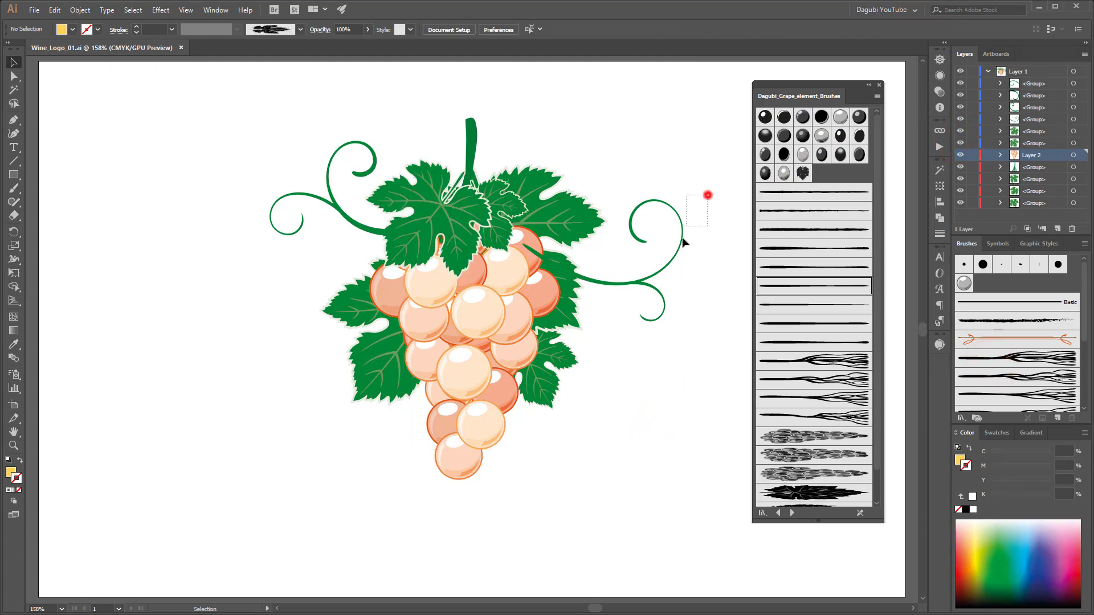
{"action": "left_click_drag", "start_coordinate": [268, 139], "coordinate": [338, 211]}
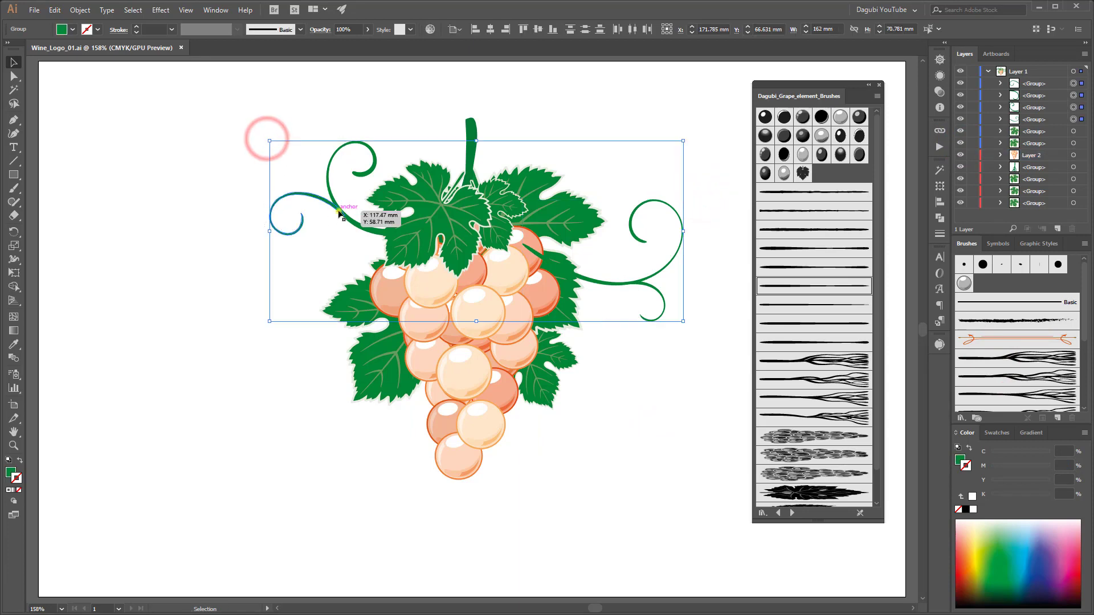
{"action": "right_click", "coordinate": [337, 211]}
{"action": "left_click", "coordinate": [230, 360]}
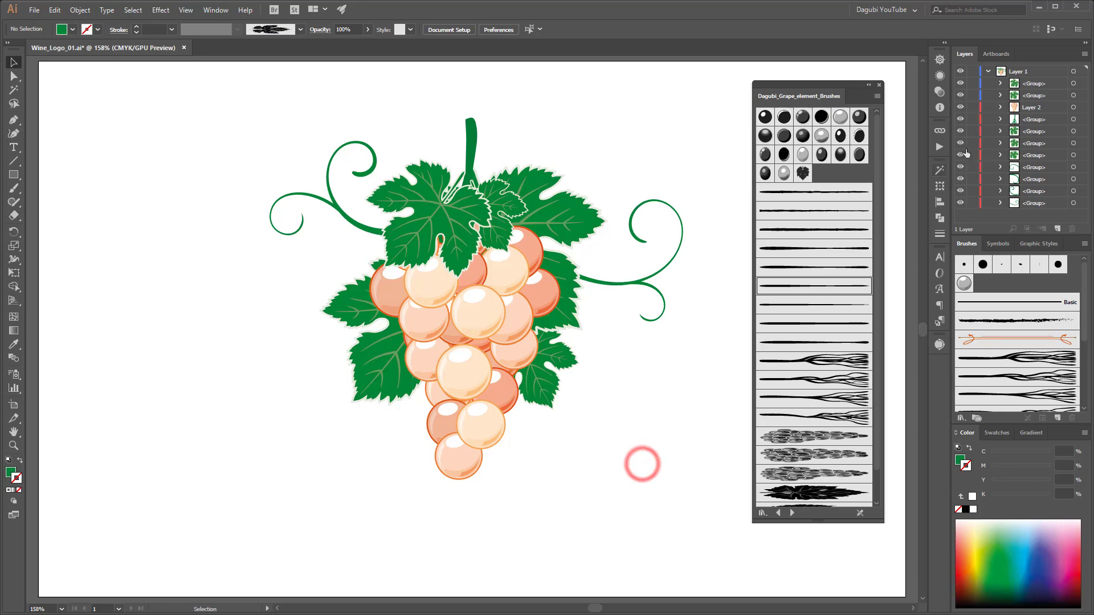
{"action": "left_click", "coordinate": [1056, 228]}
Move Layer 3 below Layer 1 and draw a dark brown rectangle covering the whole artboard.
{"action": "left_click", "coordinate": [987, 84]}
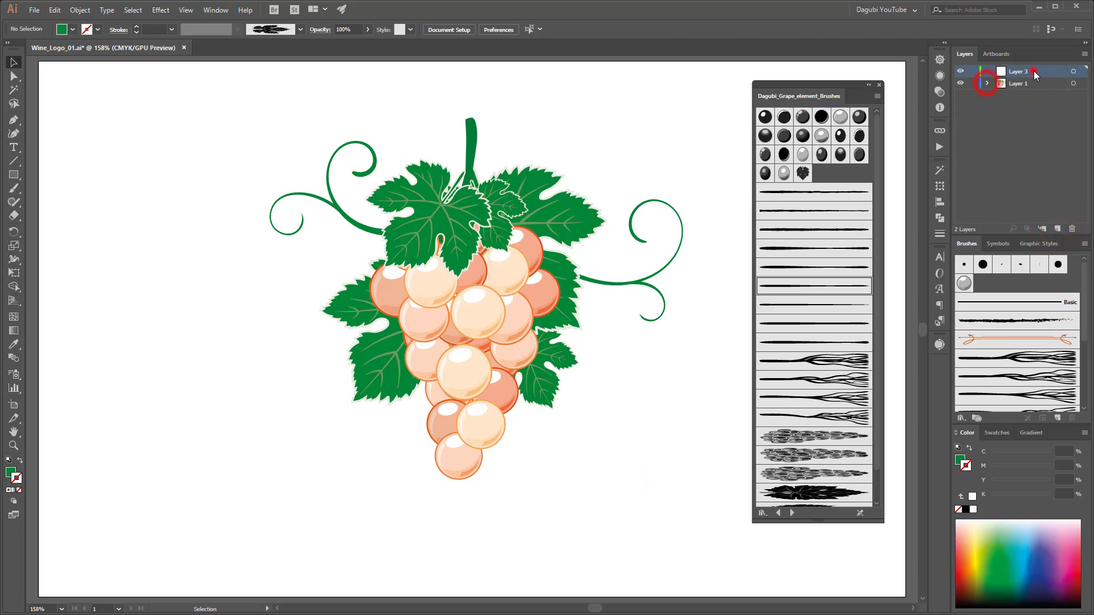
{"action": "left_click_drag", "start_coordinate": [1033, 71], "coordinate": [1034, 92]}
{"action": "left_click", "coordinate": [13, 175]}
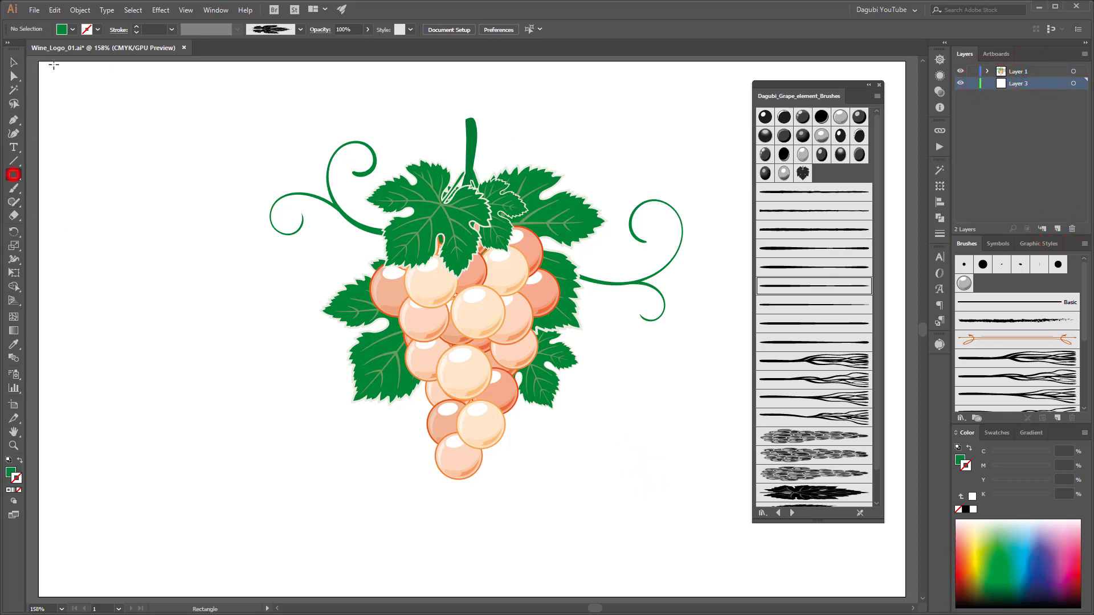
{"action": "left_click_drag", "start_coordinate": [43, 68], "coordinate": [906, 597]}
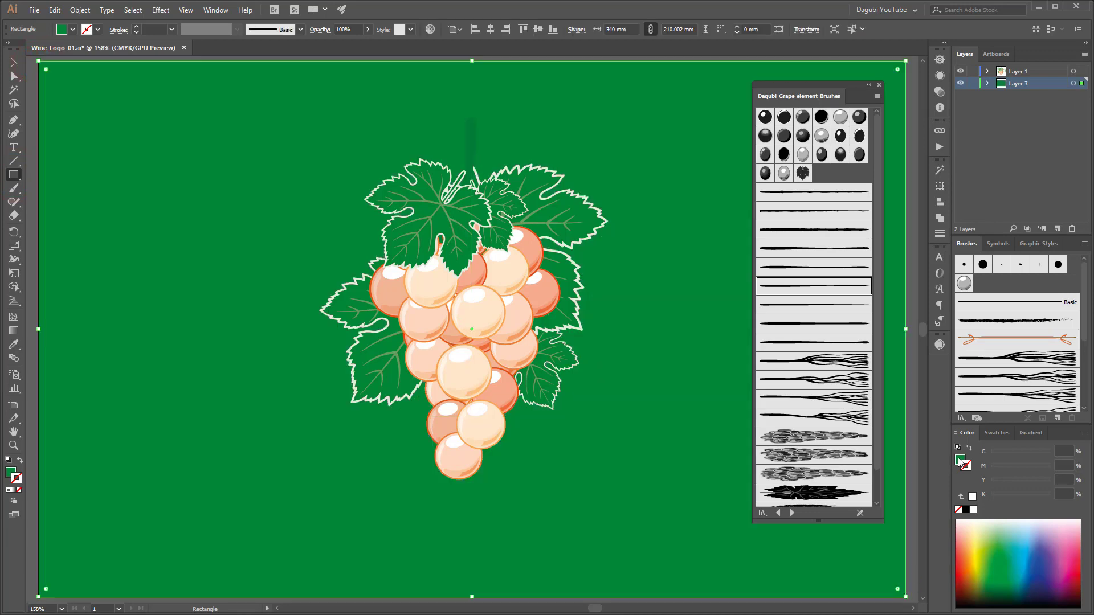
{"action": "left_click", "coordinate": [961, 463]}
{"action": "left_click", "coordinate": [973, 592]}
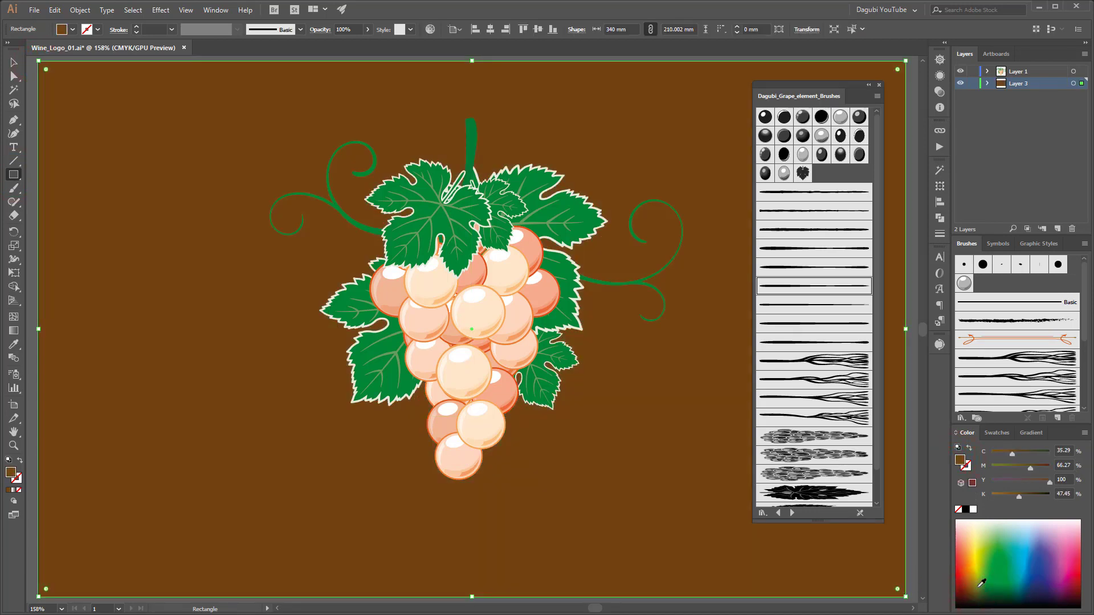
{"action": "left_click", "coordinate": [14, 62]}
Lock the background layer and give both tendrils and the grape stem a white stroke.
{"action": "left_click", "coordinate": [311, 195]}
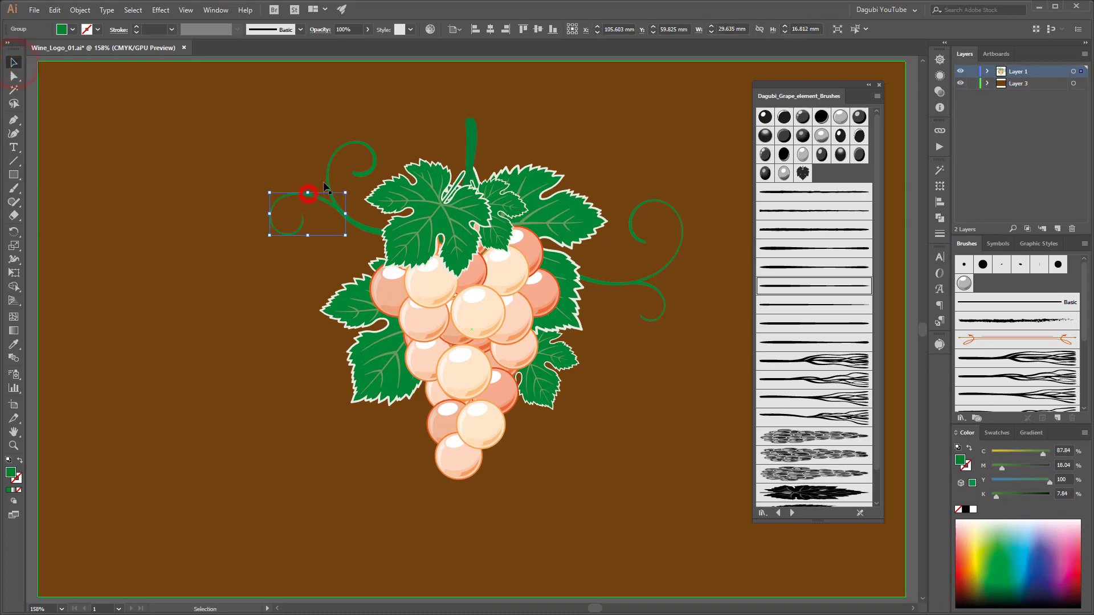
{"action": "left_click", "coordinate": [658, 278], "text": "shift"}
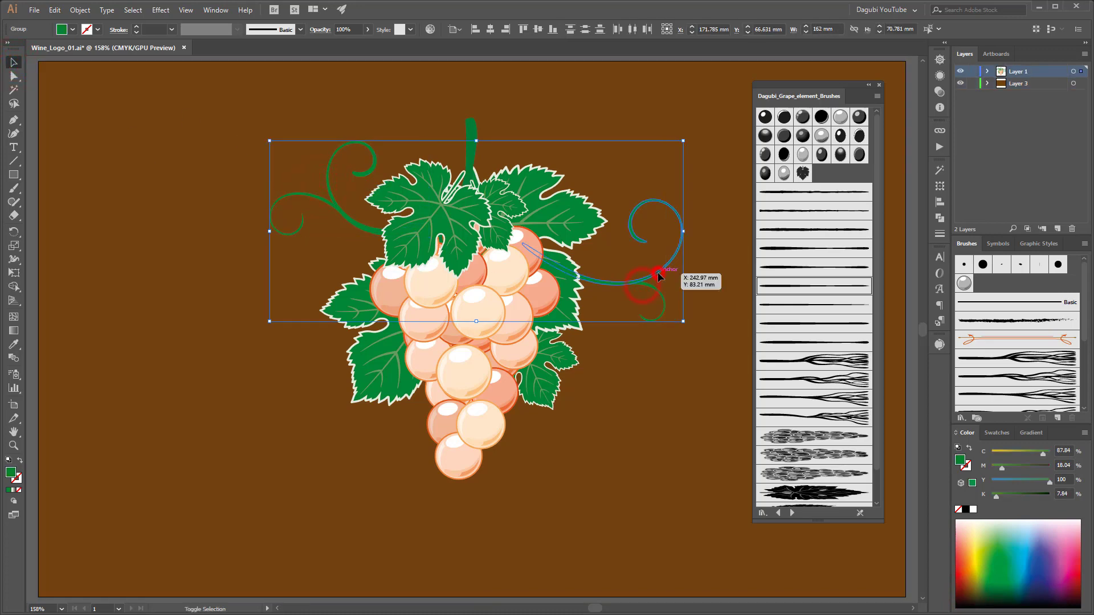
{"action": "left_click", "coordinate": [972, 83]}
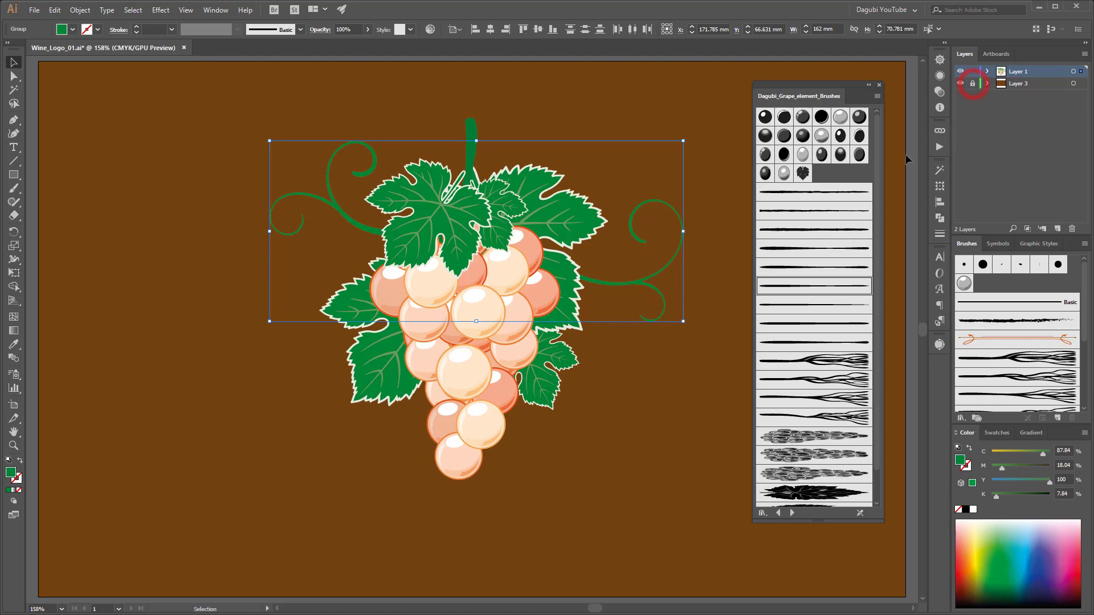
{"action": "left_click", "coordinate": [965, 466]}
{"action": "left_click", "coordinate": [973, 509]}
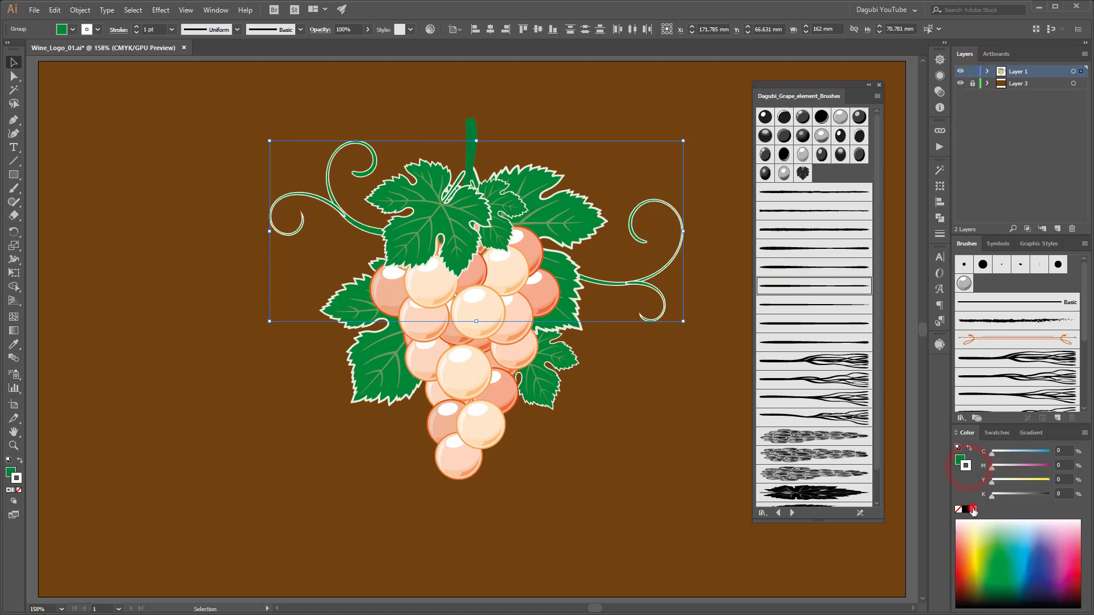
{"action": "left_click", "coordinate": [473, 125], "text": "shift"}
{"action": "left_click", "coordinate": [972, 510]}
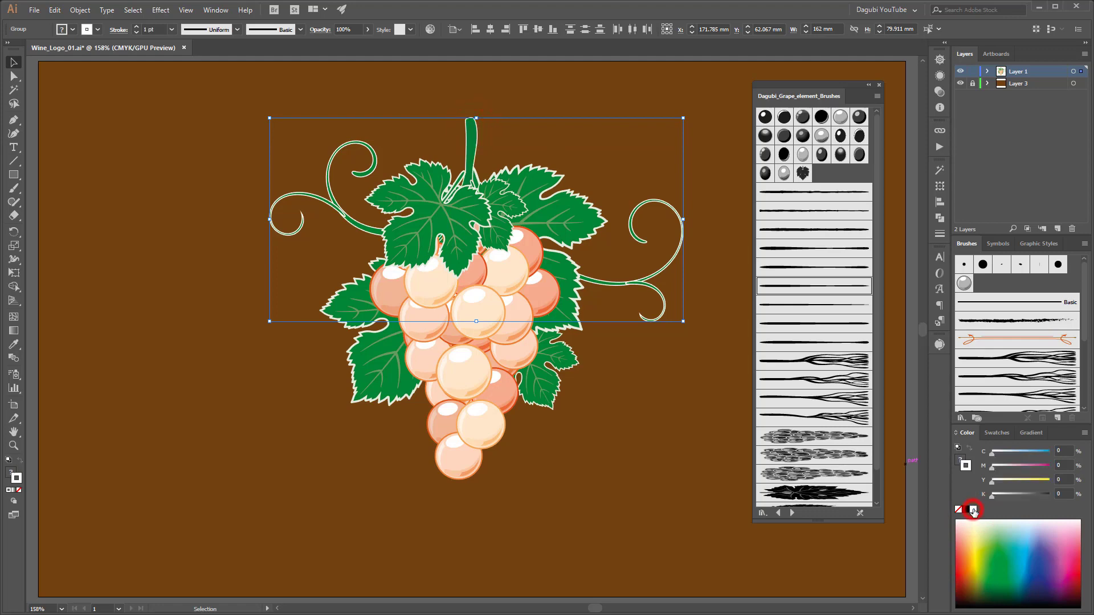
Set the white stroke to 2 pt, aligned outside, with round joins.
{"action": "left_click", "coordinate": [137, 26]}
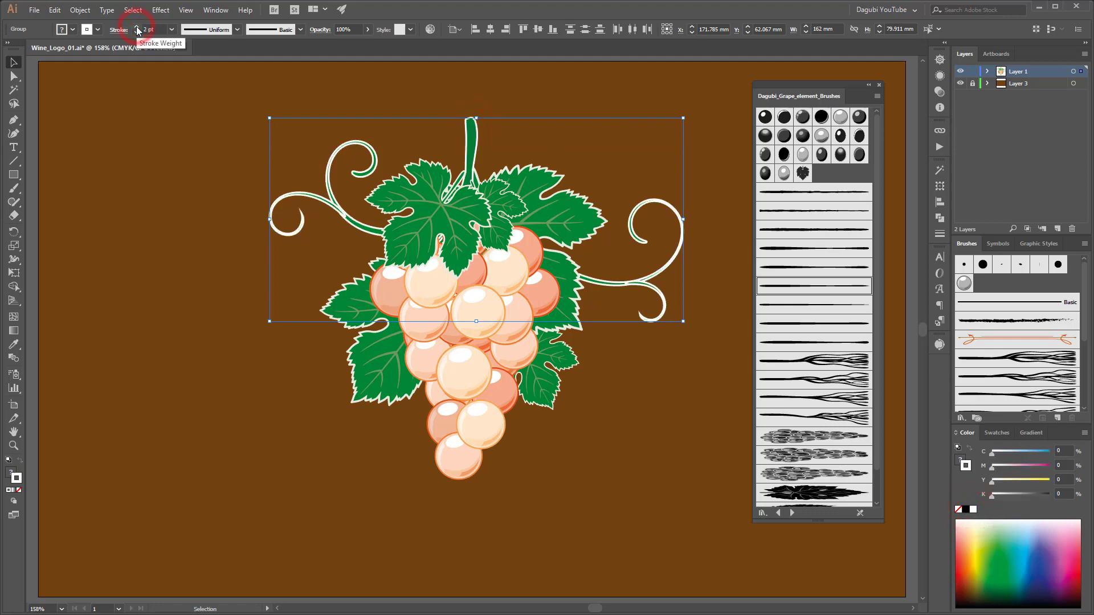
{"action": "left_click", "coordinate": [940, 234]}
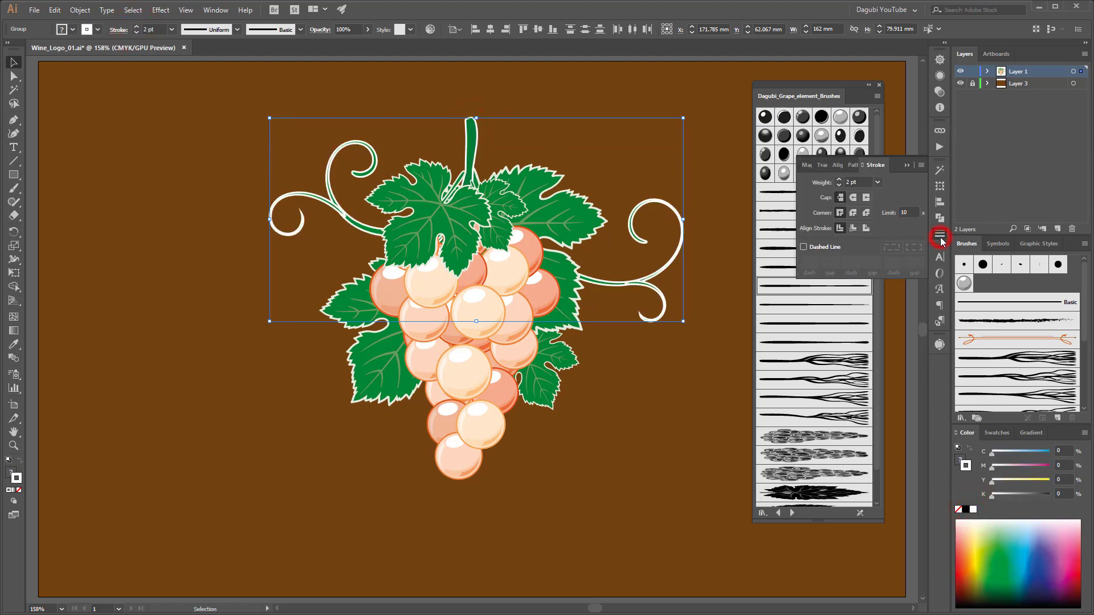
{"action": "left_click", "coordinate": [867, 228]}
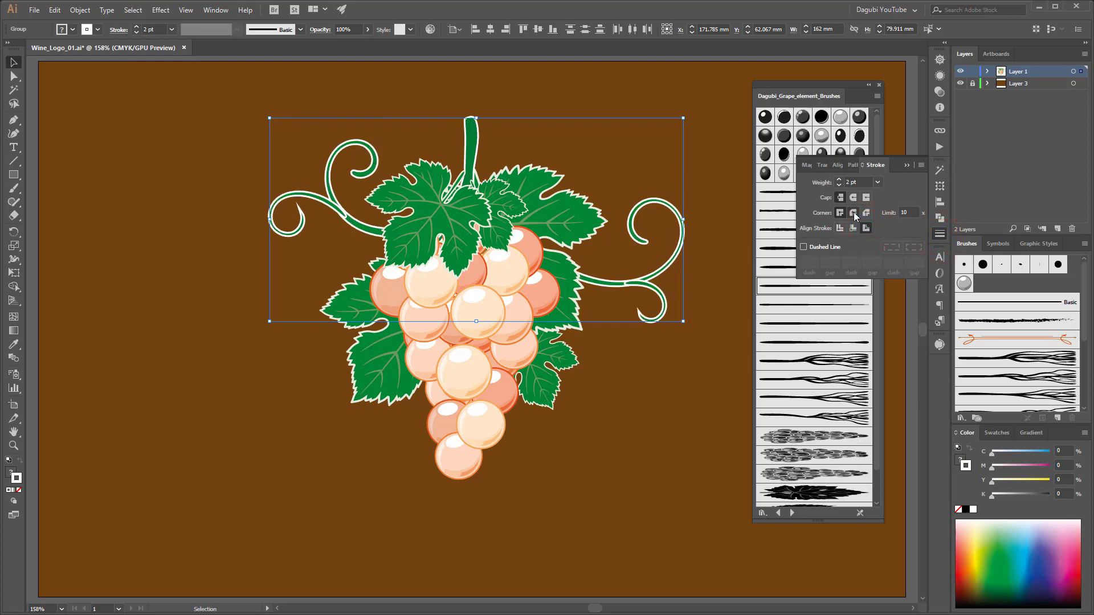
{"action": "left_click", "coordinate": [853, 212]}
Send the tendril group behind the leaves via Arrange > Send to Back, then deselect.
{"action": "left_click", "coordinate": [661, 379]}
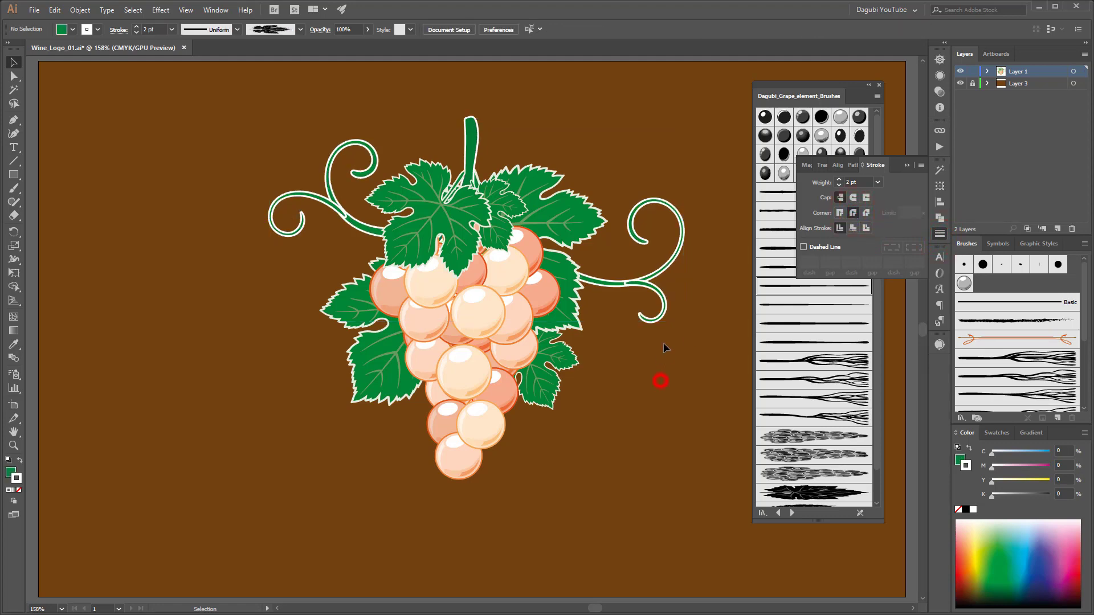
{"action": "left_click", "coordinate": [308, 197]}
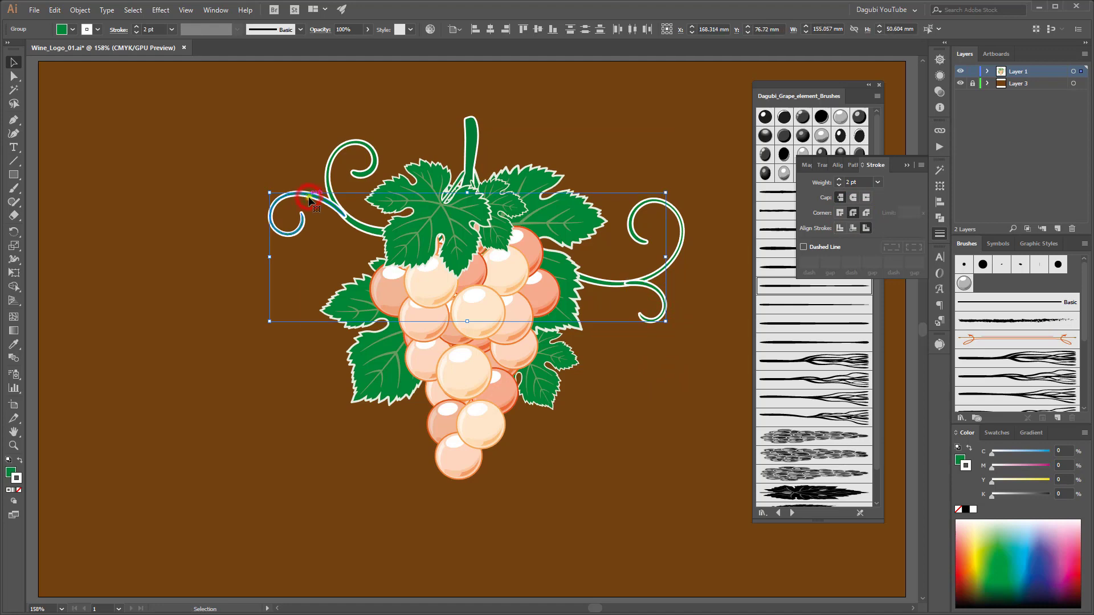
{"action": "right_click", "coordinate": [308, 197]}
{"action": "left_click", "coordinate": [217, 346]}
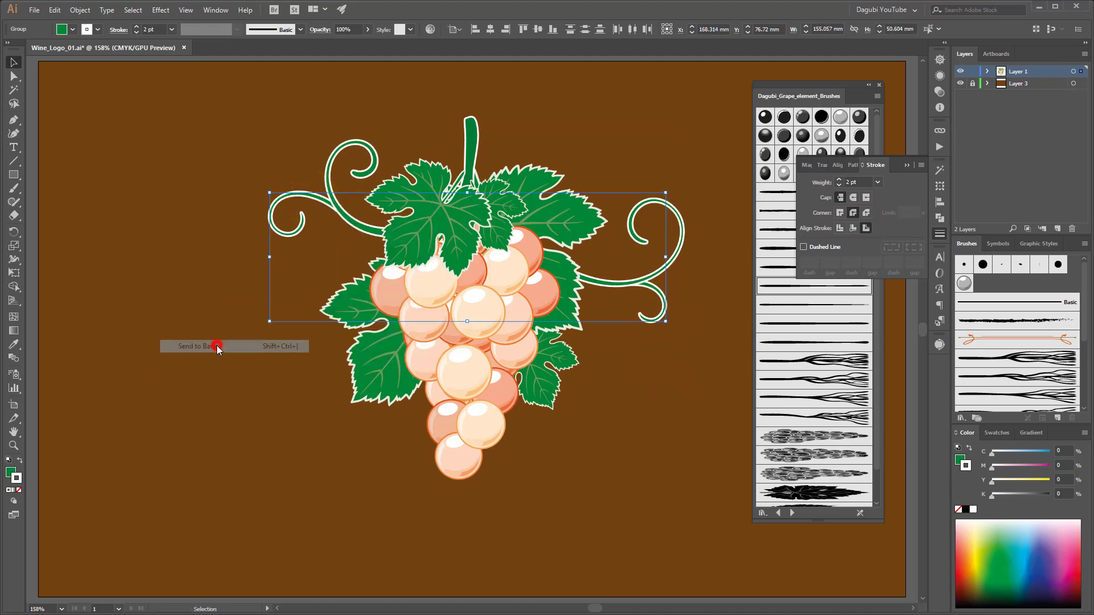
{"action": "left_click", "coordinate": [708, 405]}
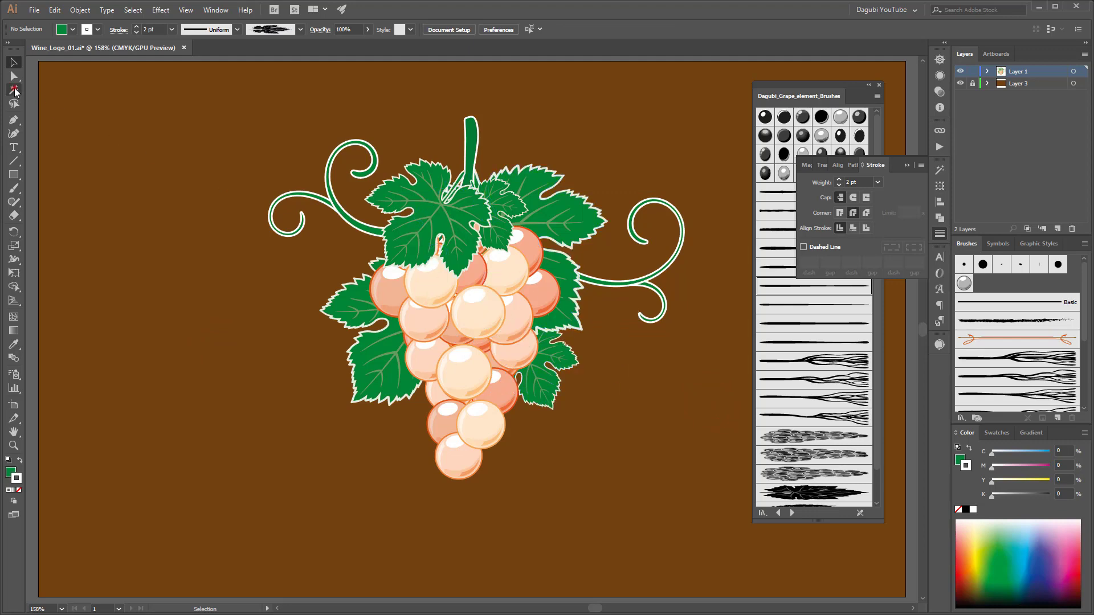
Magic-wand select the off-white leaf border, fill it with the white swatch, and zoom out.
{"action": "left_click", "coordinate": [14, 90]}
{"action": "scroll", "coordinate": [677, 308], "scroll_direction": "up", "scroll_amount": 3}
{"action": "scroll", "coordinate": [676, 309], "scroll_direction": "up", "scroll_amount": 5}
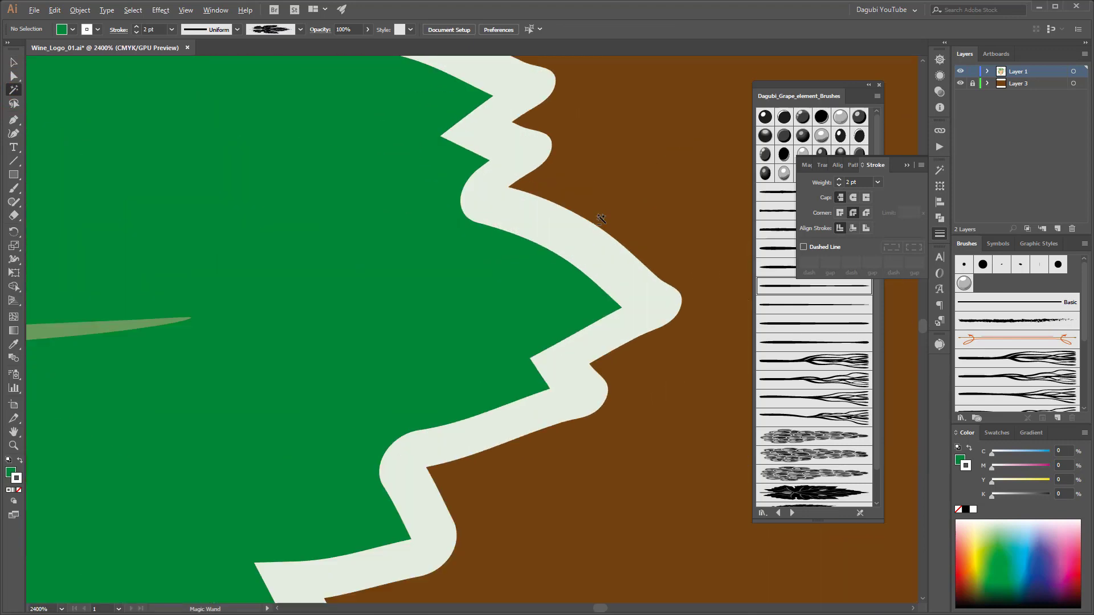
{"action": "left_click", "coordinate": [676, 308]}
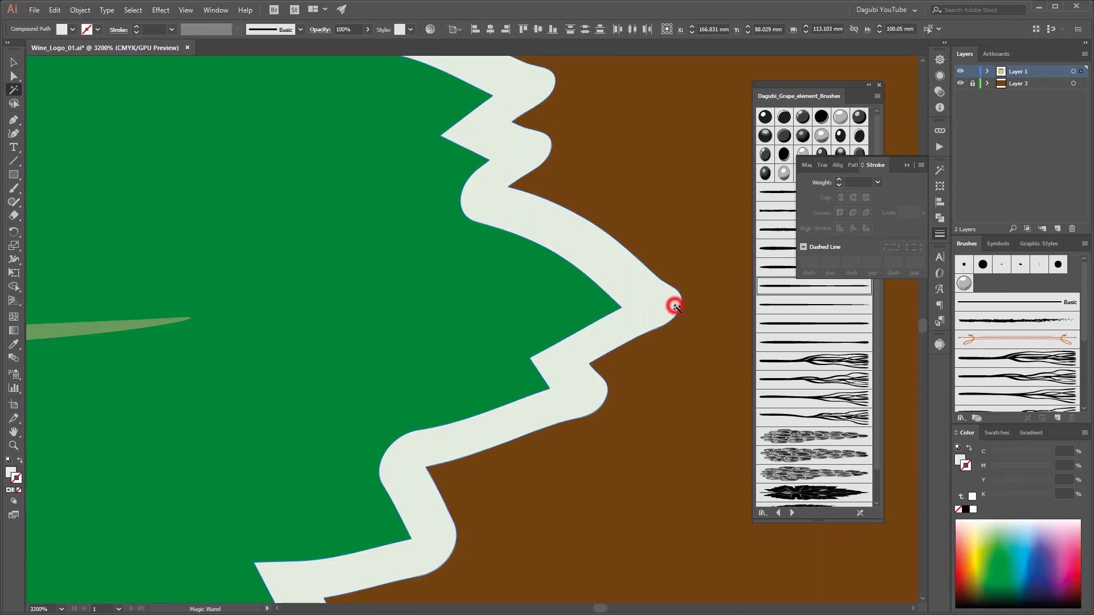
{"action": "left_click", "coordinate": [958, 462]}
{"action": "left_click", "coordinate": [972, 510]}
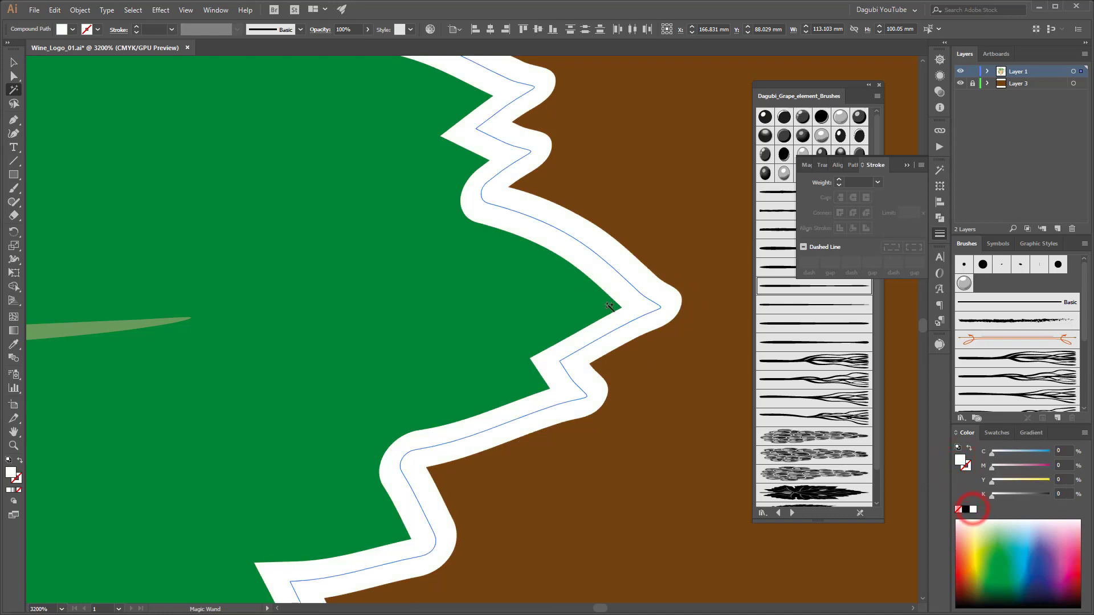
{"action": "scroll", "coordinate": [600, 283], "scroll_direction": "down", "scroll_amount": 7}
{"action": "scroll", "coordinate": [600, 283], "scroll_direction": "down", "scroll_amount": 3}
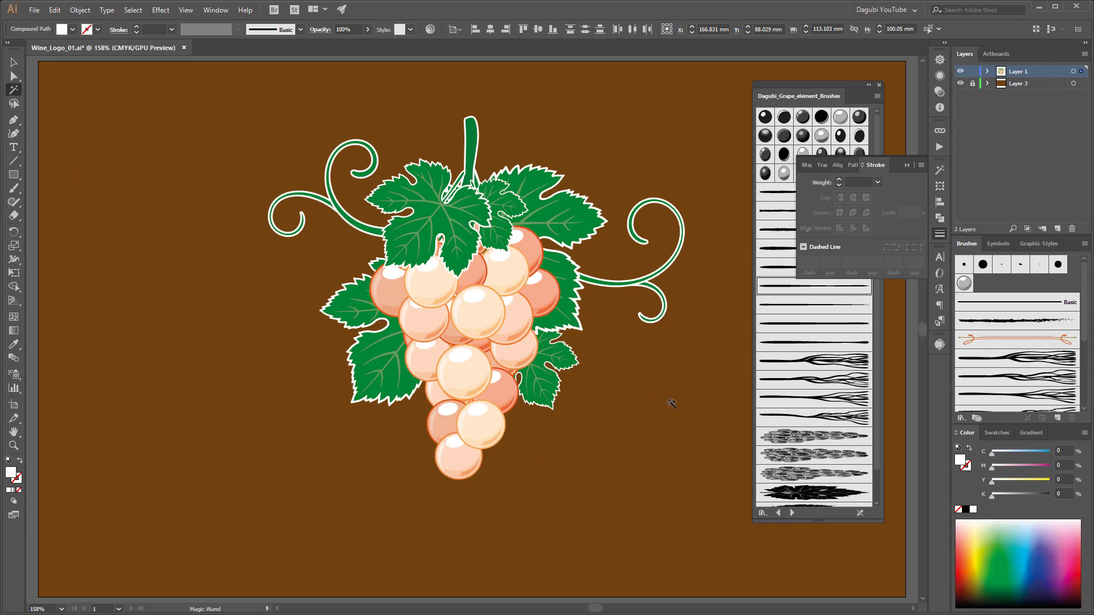
{"action": "left_click", "coordinate": [987, 72]}
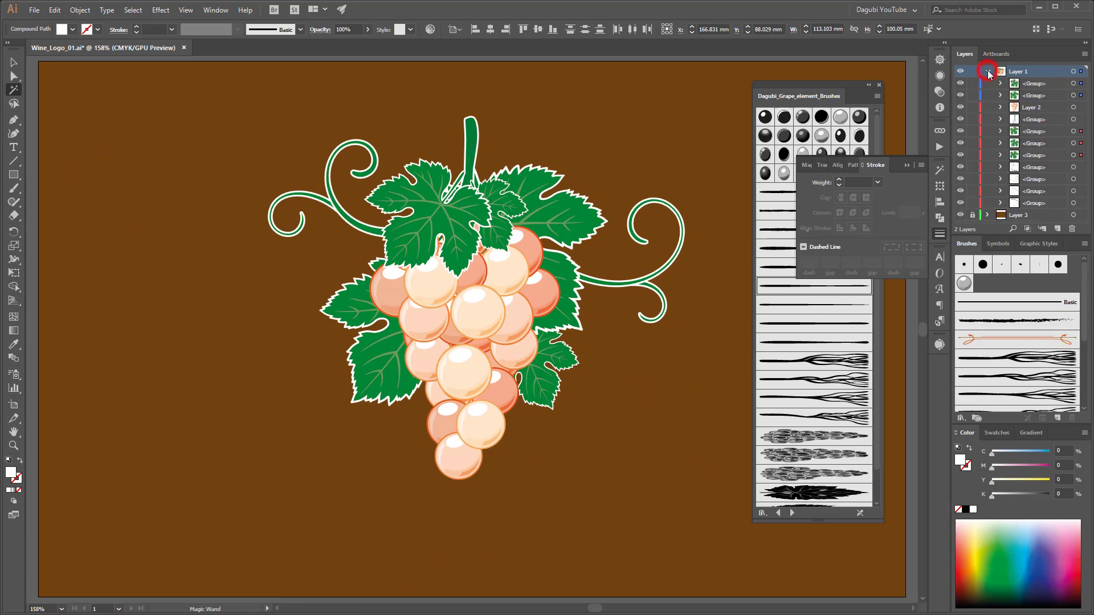
Select all grape shapes on Layer 2 and merge them with Pathfinder Unite.
{"action": "left_click", "coordinate": [960, 107]}
{"action": "left_click_drag", "start_coordinate": [1042, 107], "coordinate": [1058, 229]}
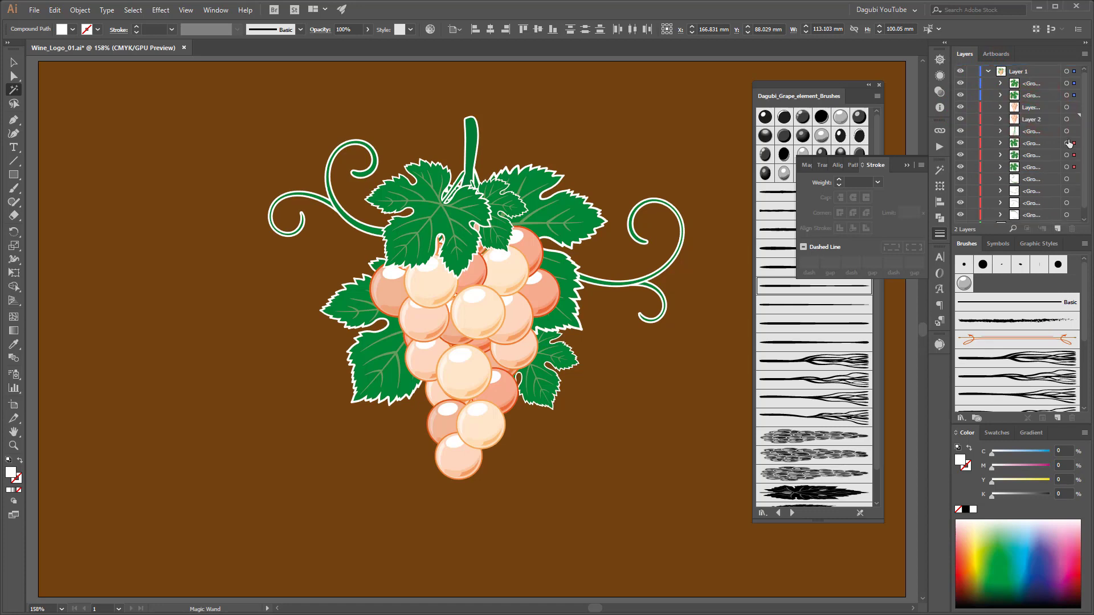
{"action": "left_click", "coordinate": [1066, 120]}
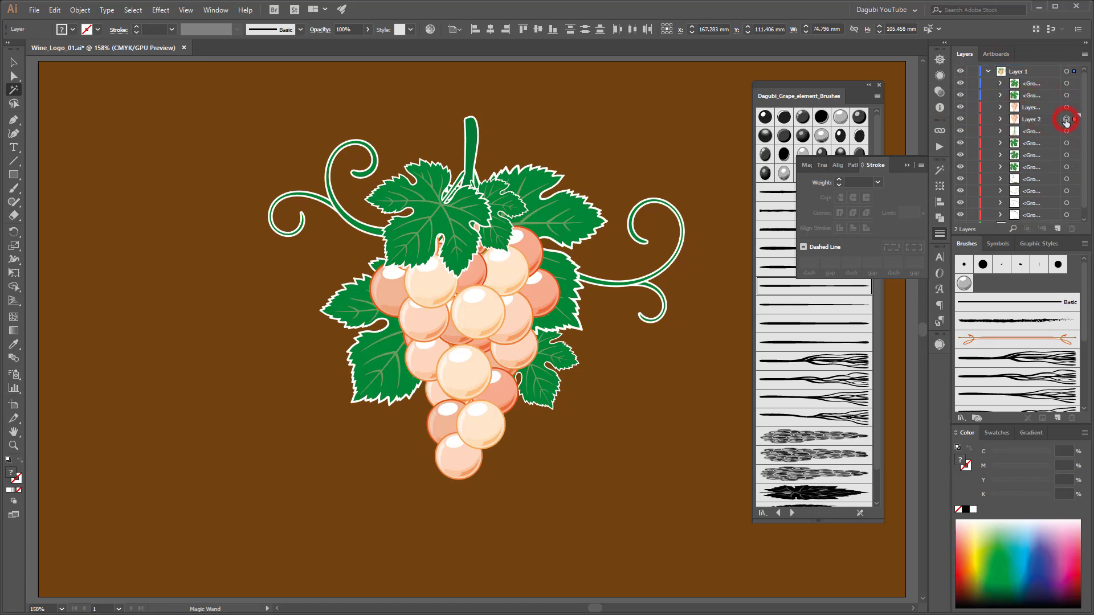
{"action": "left_click", "coordinate": [940, 217]}
{"action": "left_click", "coordinate": [807, 194]}
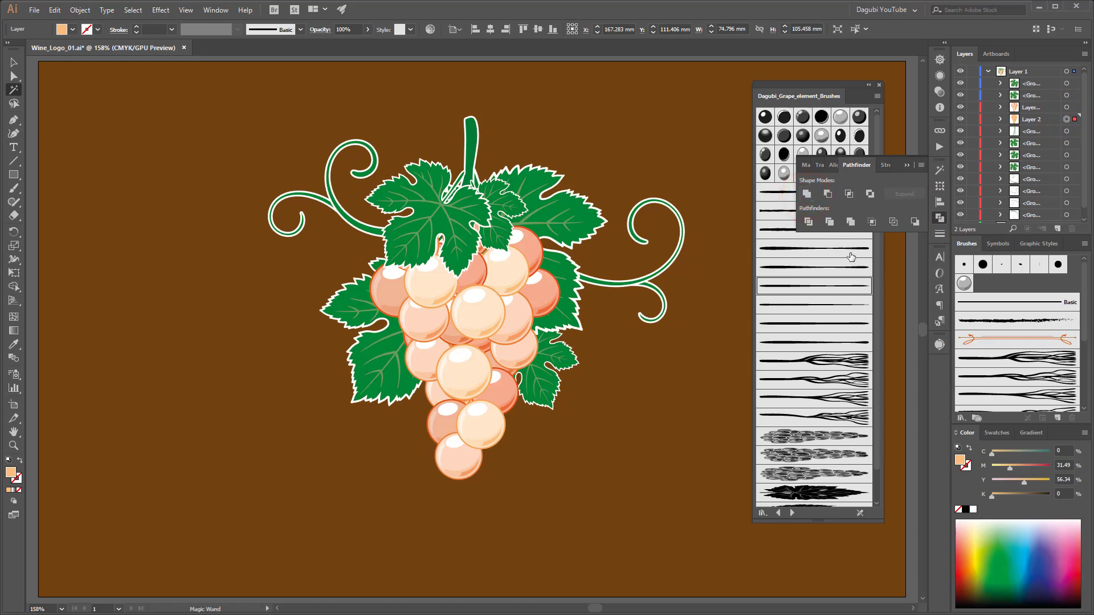
Give the merged grape shape a 5 pt white stroke, then deselect.
{"action": "left_click", "coordinate": [965, 466]}
{"action": "left_click", "coordinate": [973, 509]}
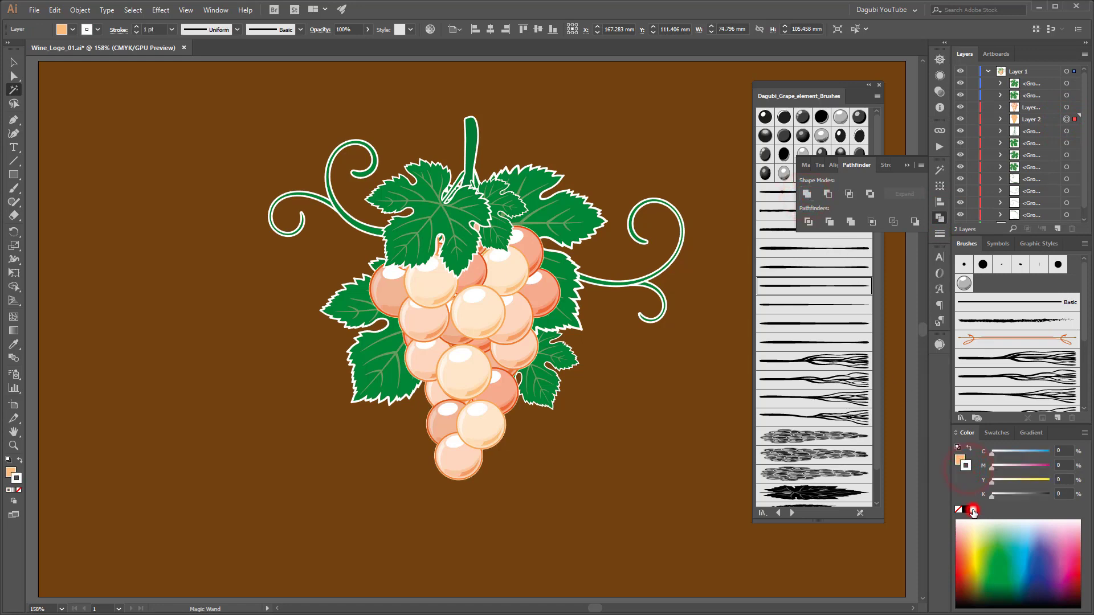
{"action": "left_click", "coordinate": [136, 28]}
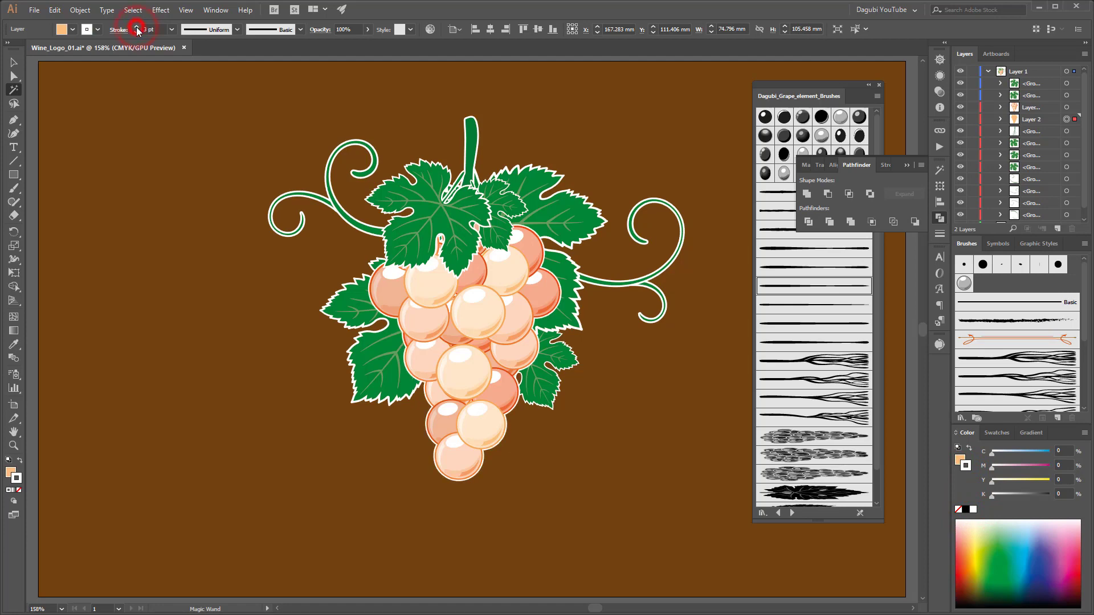
{"action": "left_click", "coordinate": [137, 27]}
{"action": "left_click", "coordinate": [137, 28]}
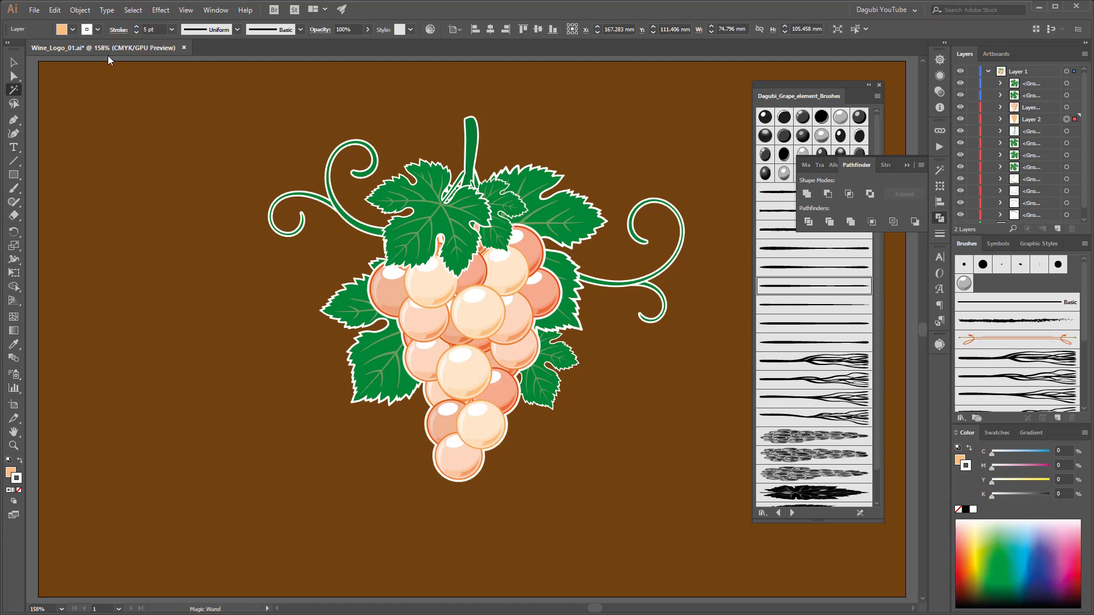
{"action": "left_click", "coordinate": [15, 61]}
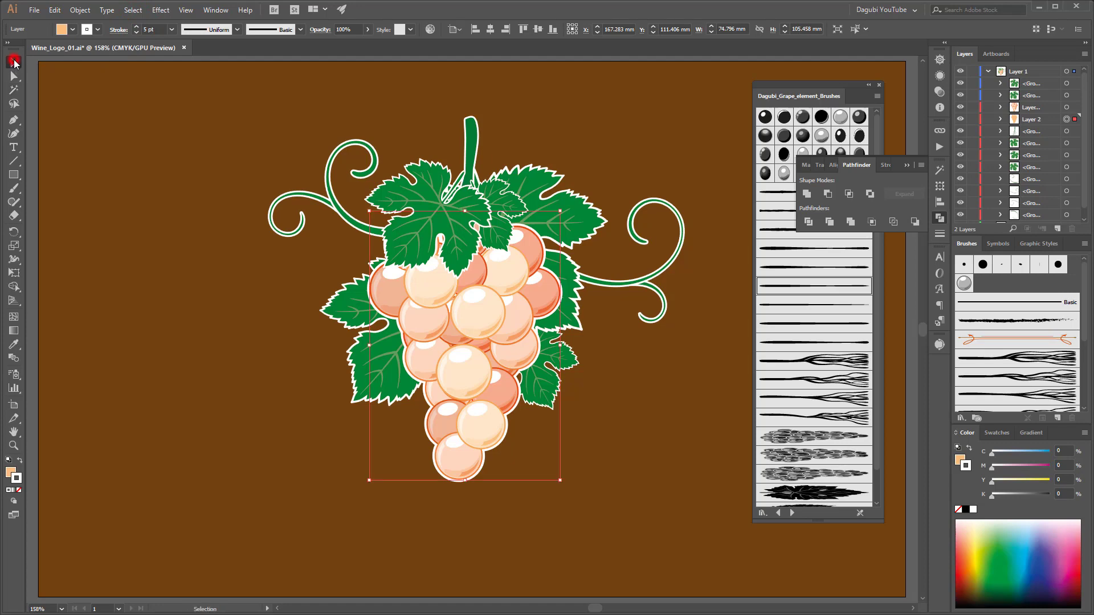
{"action": "left_click", "coordinate": [133, 173]}
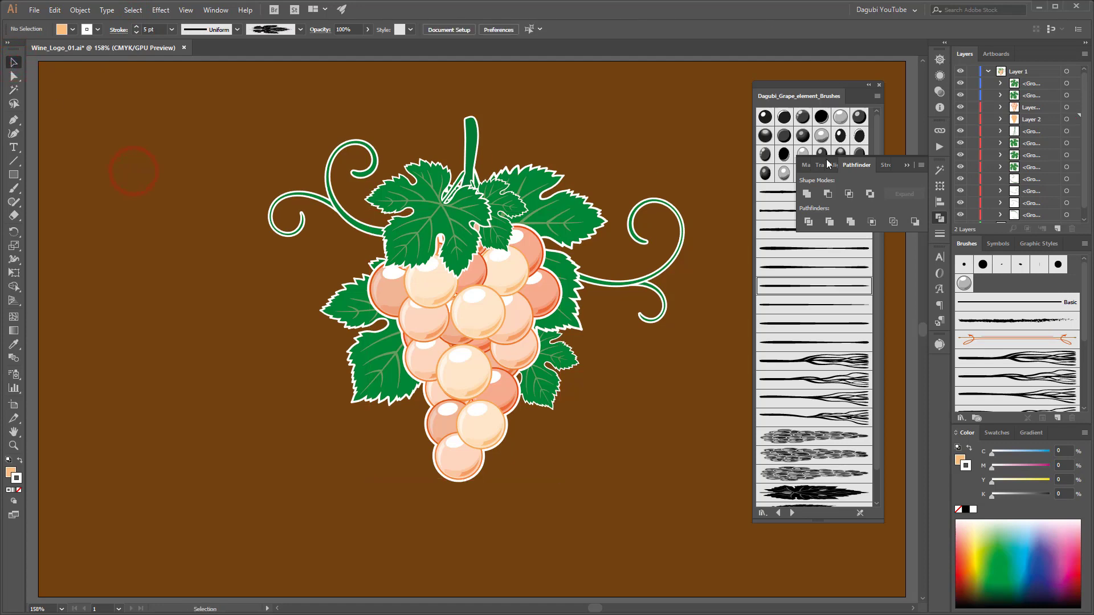
Trial-scale the Layer 1 artwork and close the Pathfinder and Dagubi brush library panels.
{"action": "left_click", "coordinate": [1065, 71]}
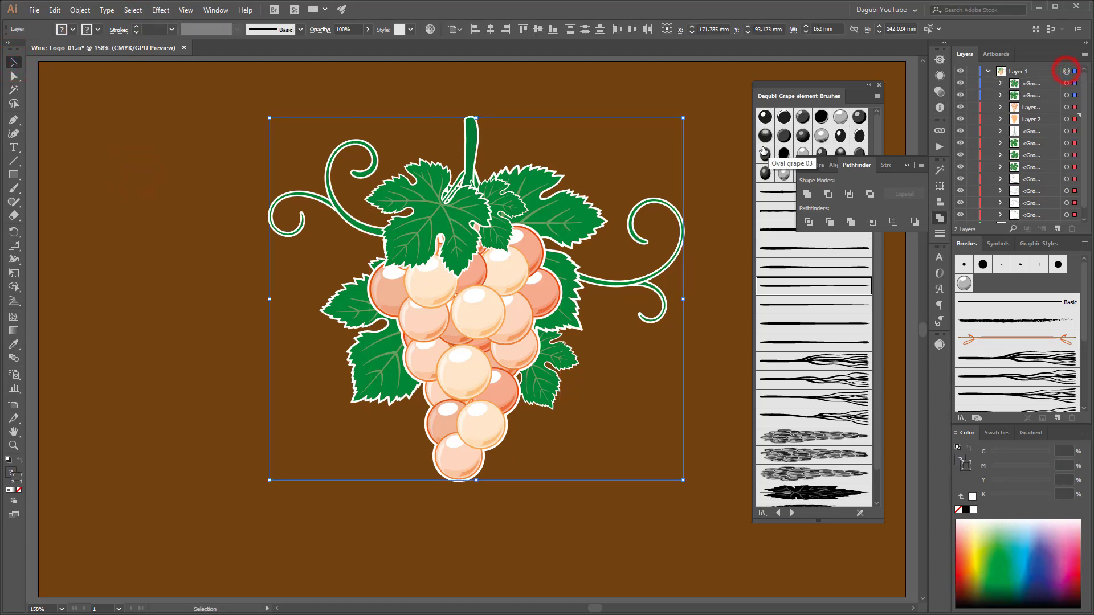
{"action": "left_click_drag", "start_coordinate": [683, 118], "coordinate": [669, 132]}
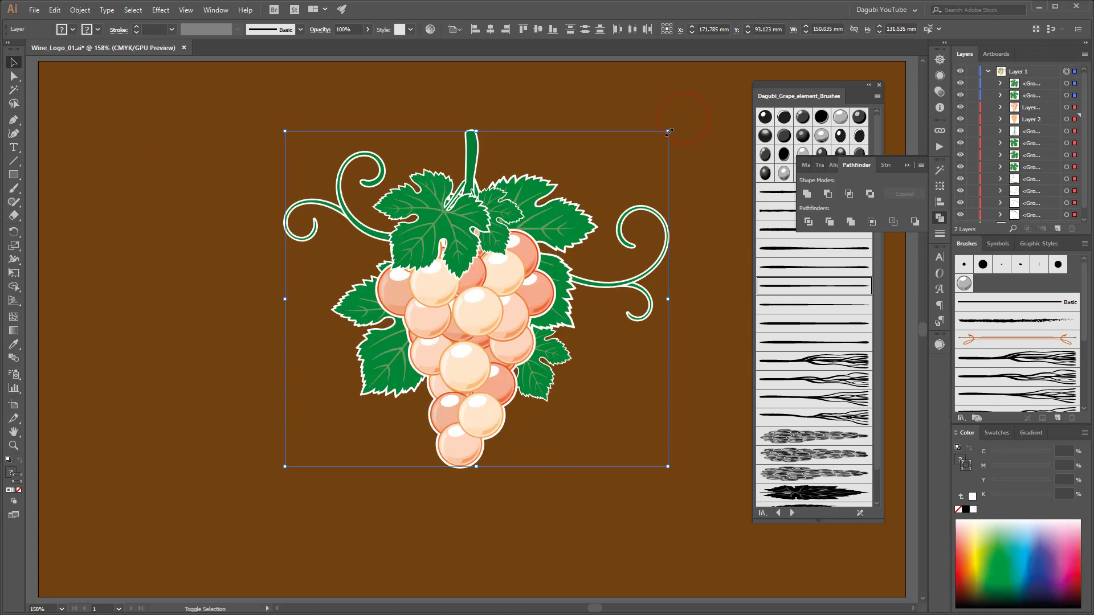
{"action": "left_click", "coordinate": [907, 165]}
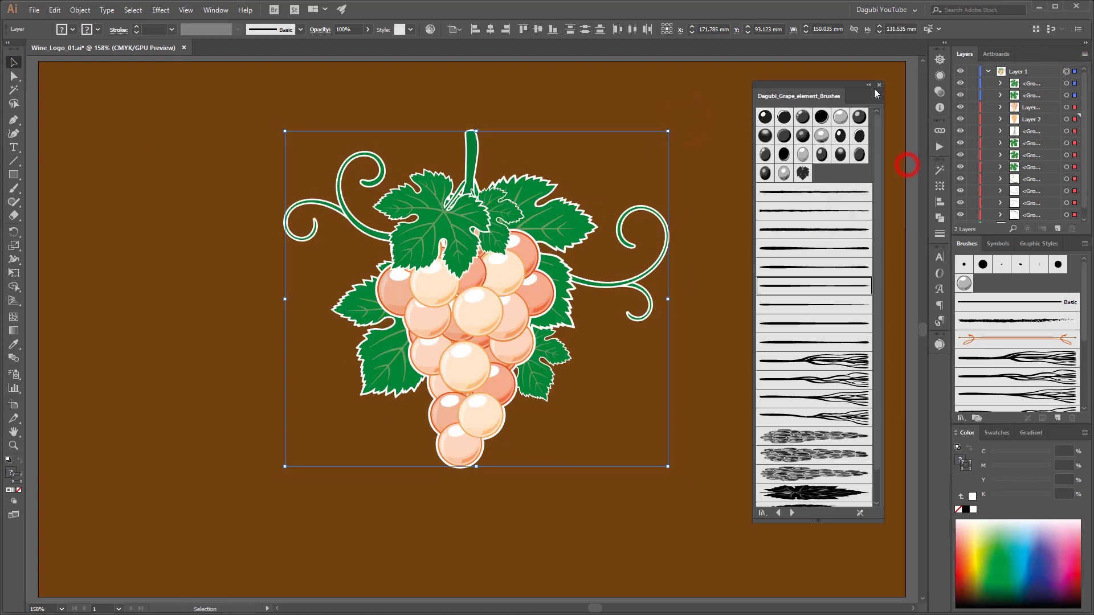
{"action": "left_click", "coordinate": [879, 85]}
{"action": "left_click", "coordinate": [863, 196]}
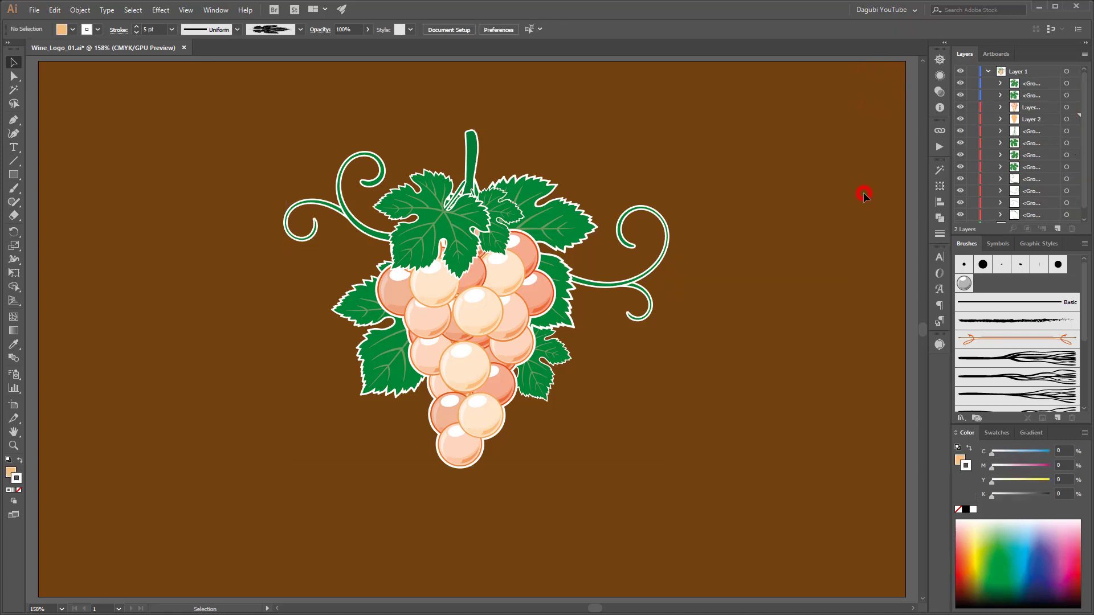
Undo the scaling, collapse Layer 1, and make Layer 3 the active layer.
{"action": "key", "text": "ctrl+z"}
{"action": "left_click", "coordinate": [987, 72]}
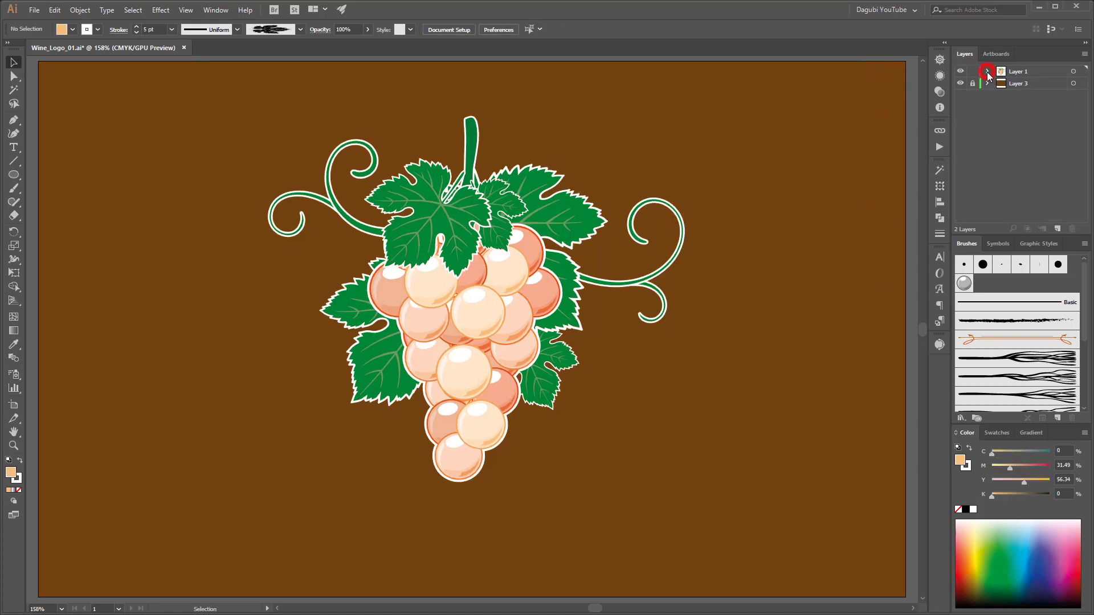
{"action": "left_click", "coordinate": [1017, 84]}
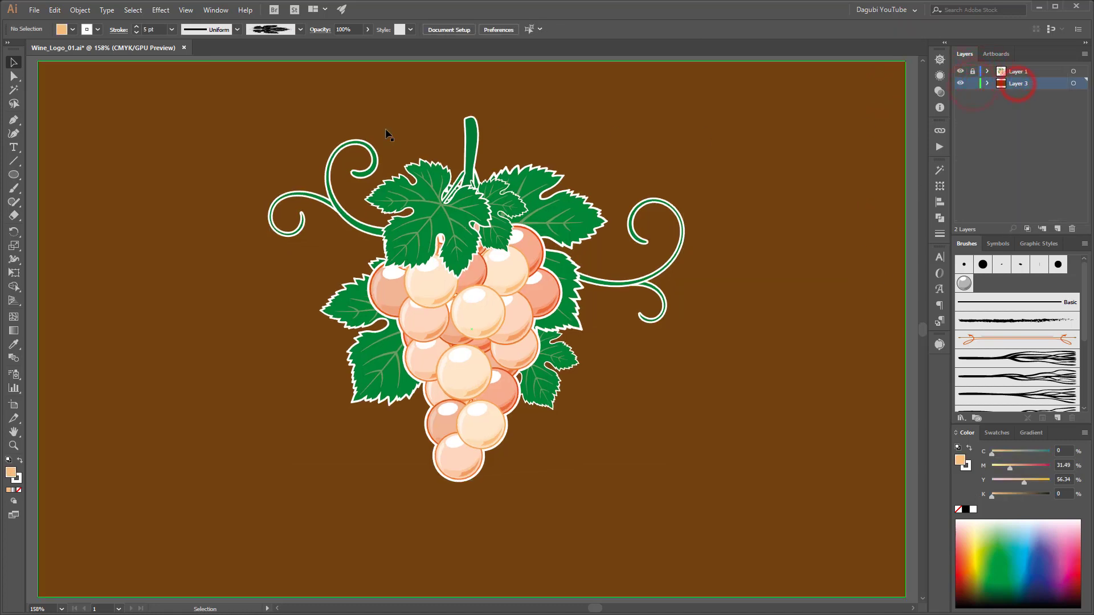
Draw a large circle with no stroke around the grape bunch, centred horizontally and vertically on the artboard.
{"action": "left_click", "coordinate": [13, 176]}
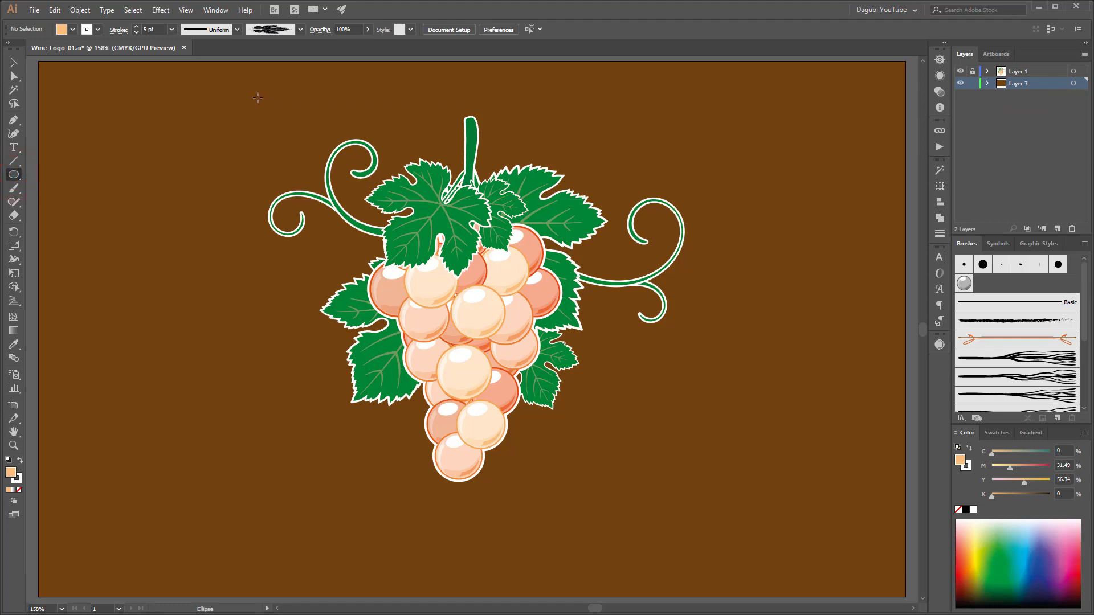
{"action": "left_click_drag", "start_coordinate": [245, 98], "coordinate": [740, 516]}
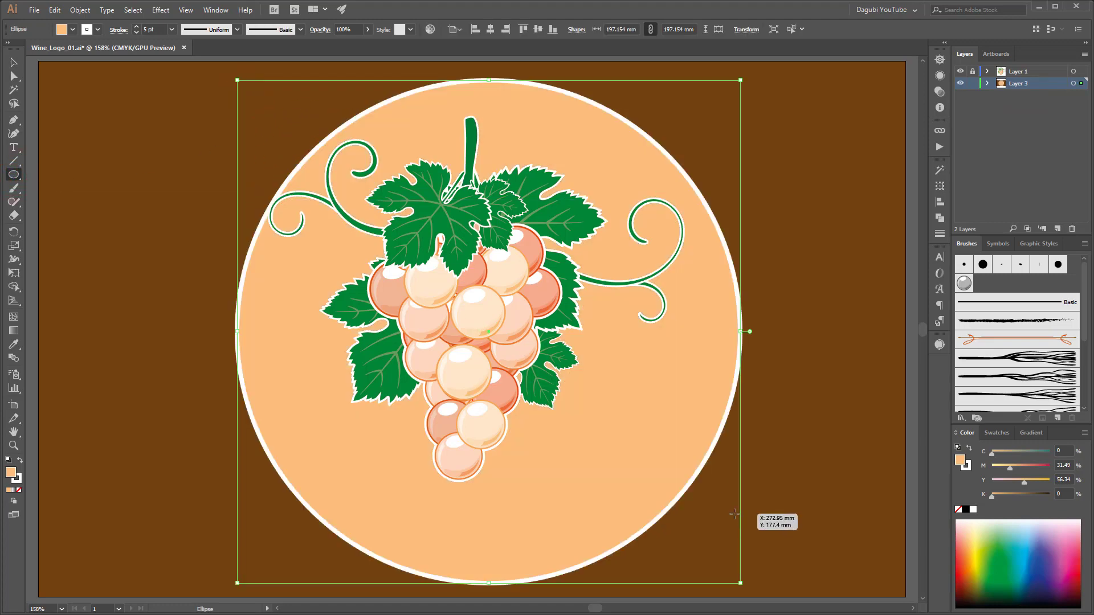
{"action": "left_click", "coordinate": [962, 466]}
{"action": "left_click", "coordinate": [958, 510]}
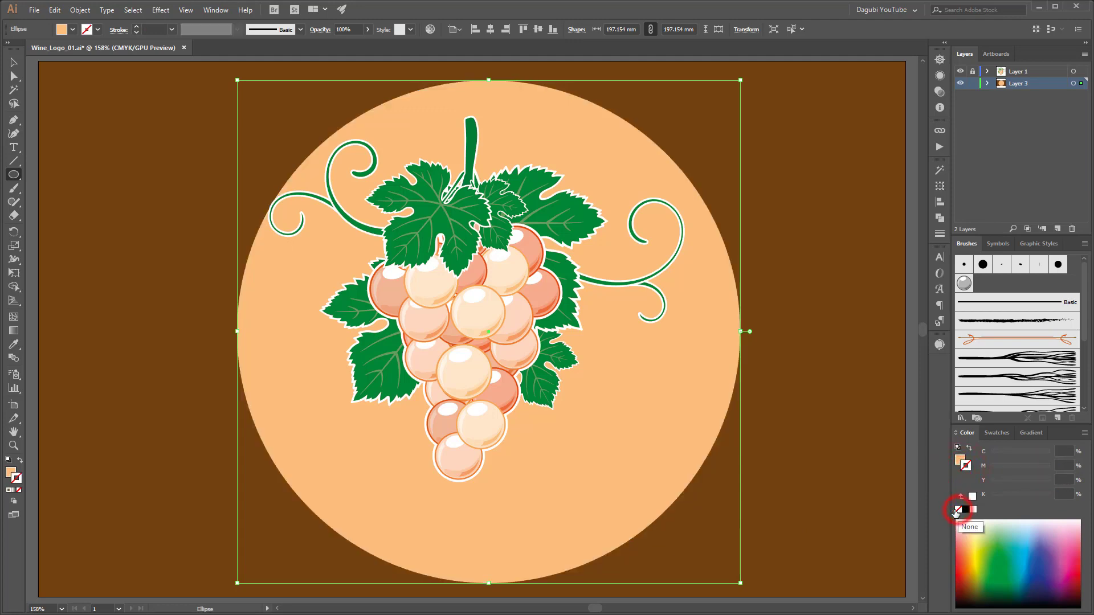
{"action": "left_click", "coordinate": [959, 460]}
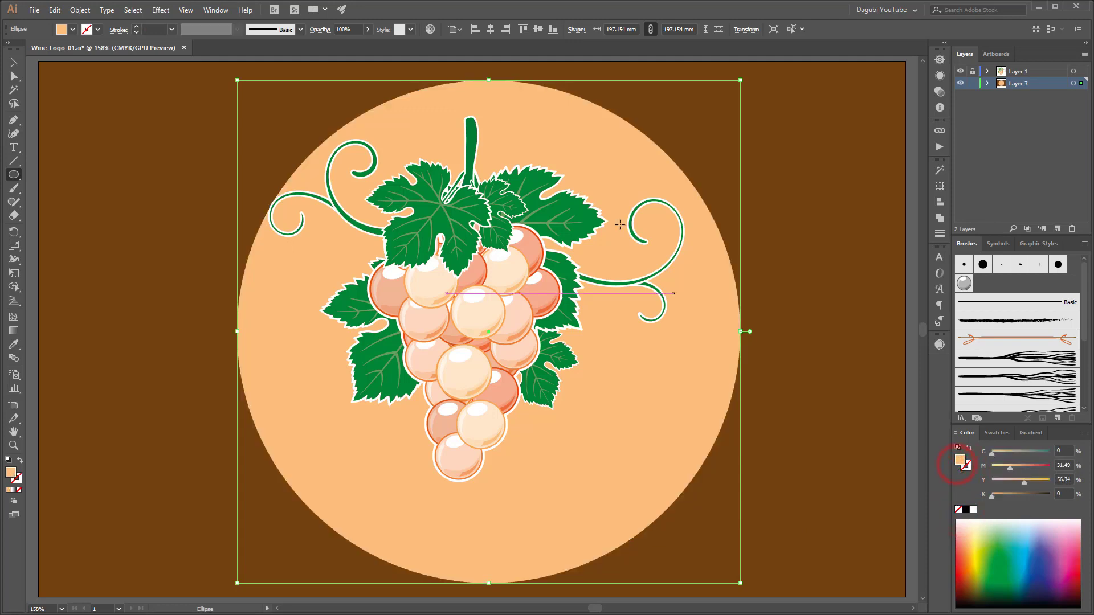
{"action": "left_click", "coordinate": [538, 29]}
{"action": "left_click", "coordinate": [490, 29]}
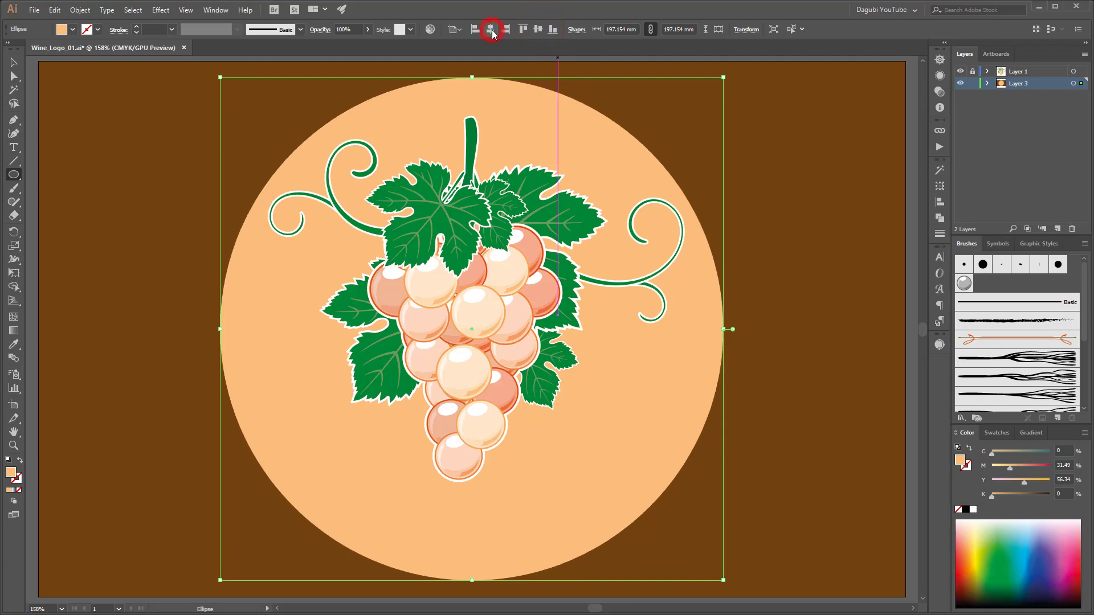
Fill the big circle with the pale pinkish beige swatch from the Nature > Stone and Brick library.
{"action": "left_click", "coordinate": [73, 29]}
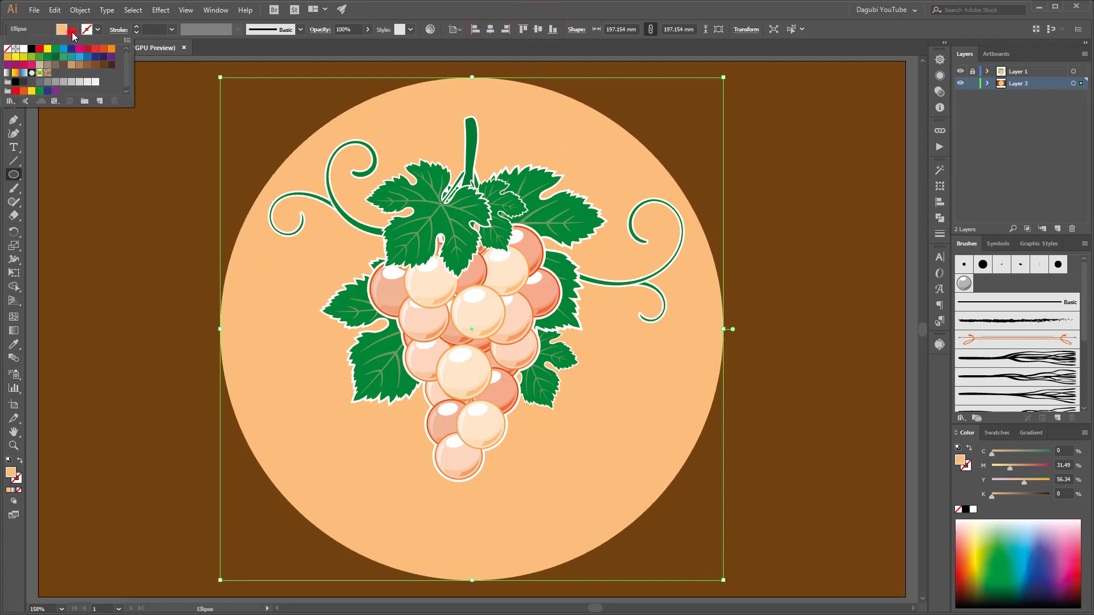
{"action": "left_click", "coordinate": [10, 102]}
{"action": "mouse_move", "coordinate": [34, 269]}
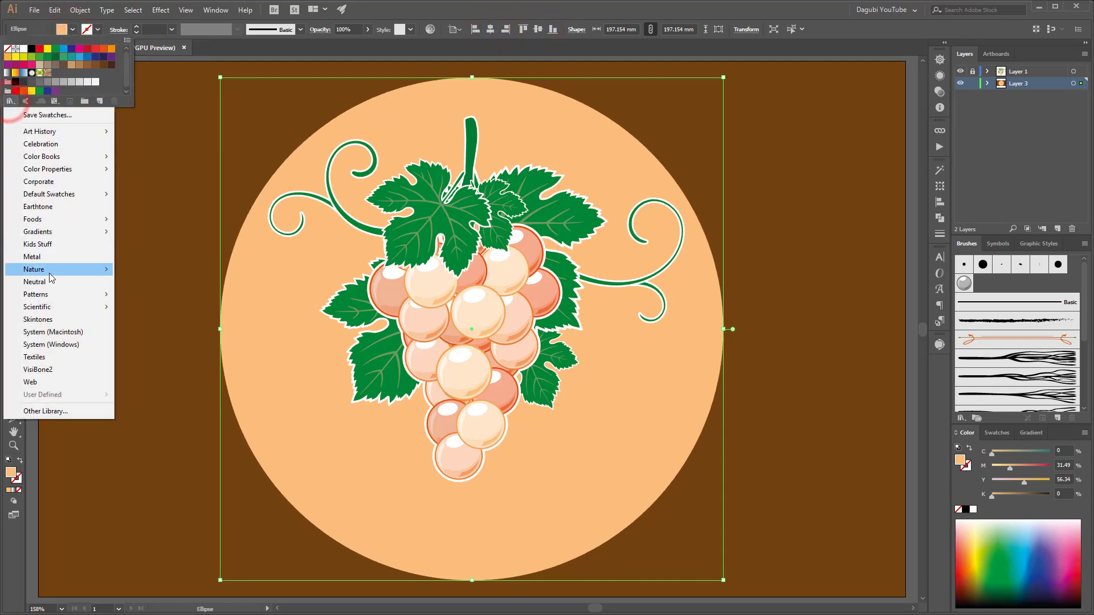
{"action": "left_click", "coordinate": [149, 332]}
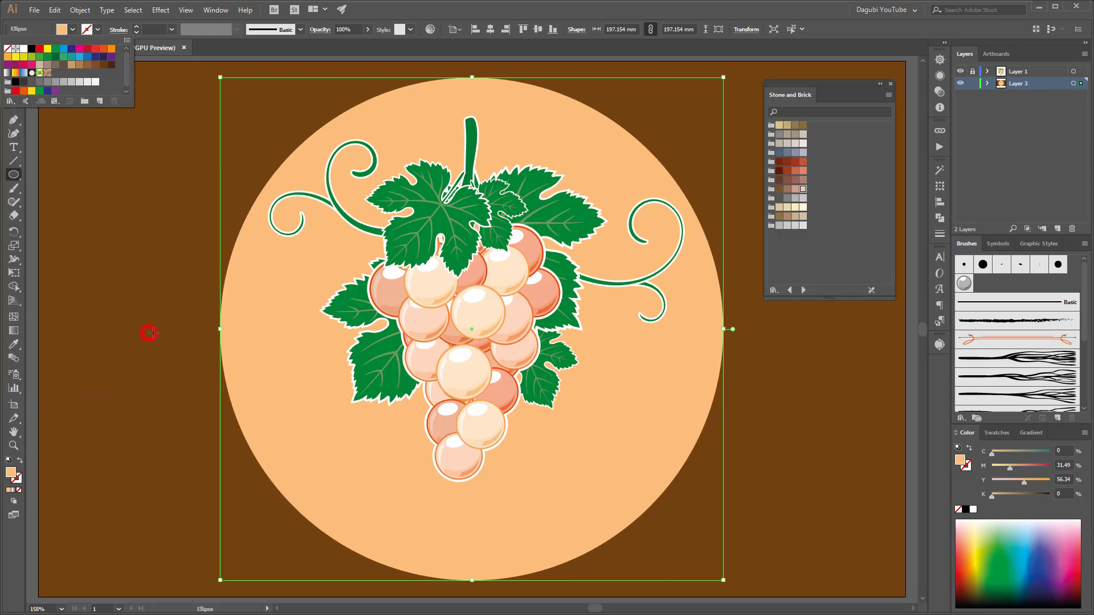
{"action": "left_click", "coordinate": [803, 190]}
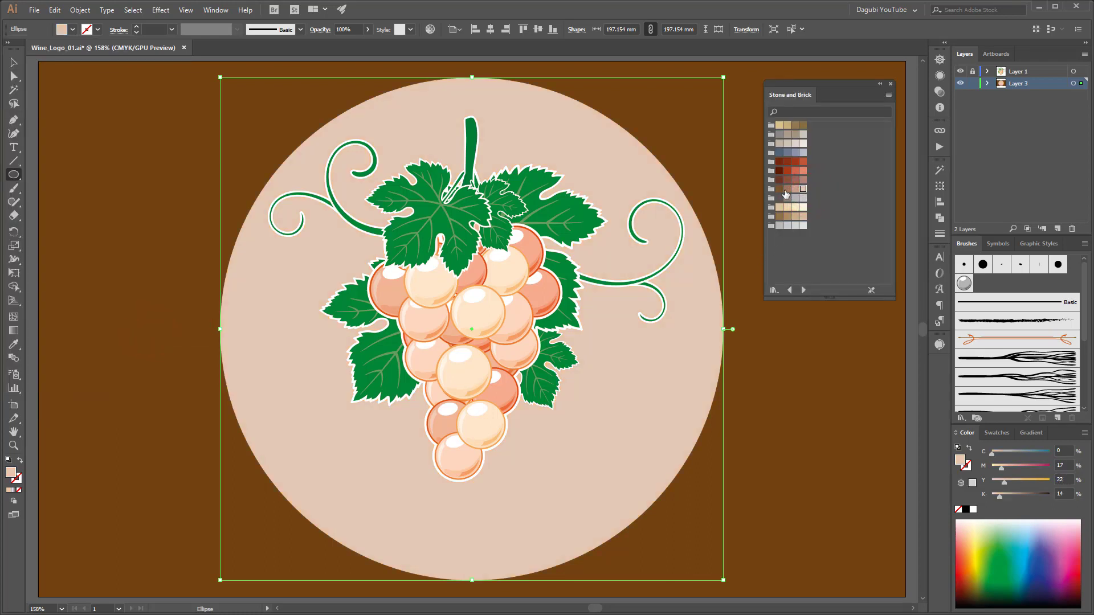
{"action": "left_click", "coordinate": [79, 11]}
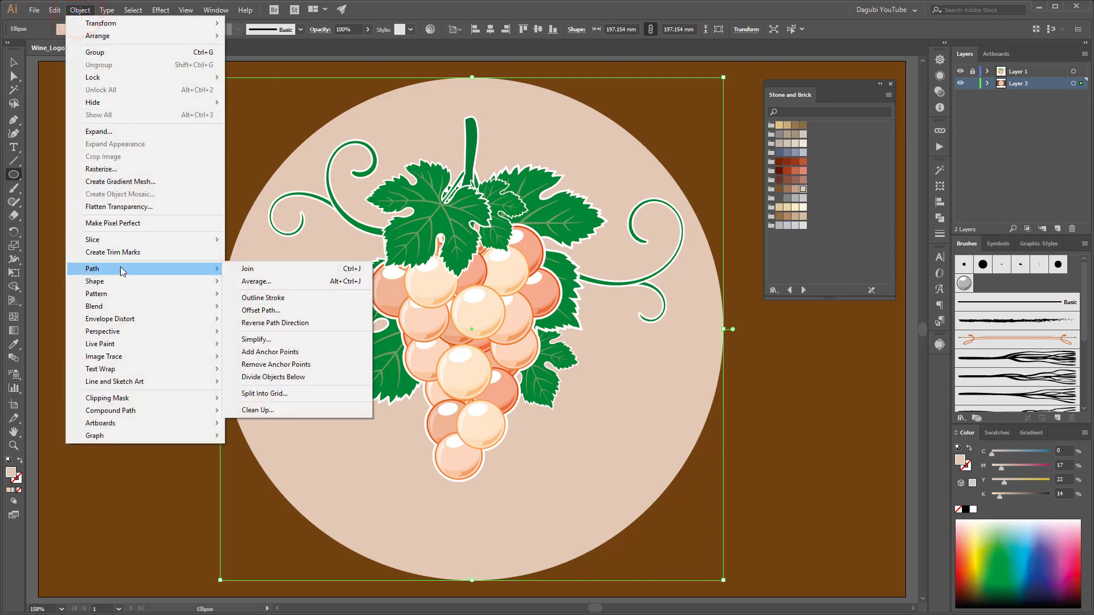
{"action": "left_click", "coordinate": [252, 309]}
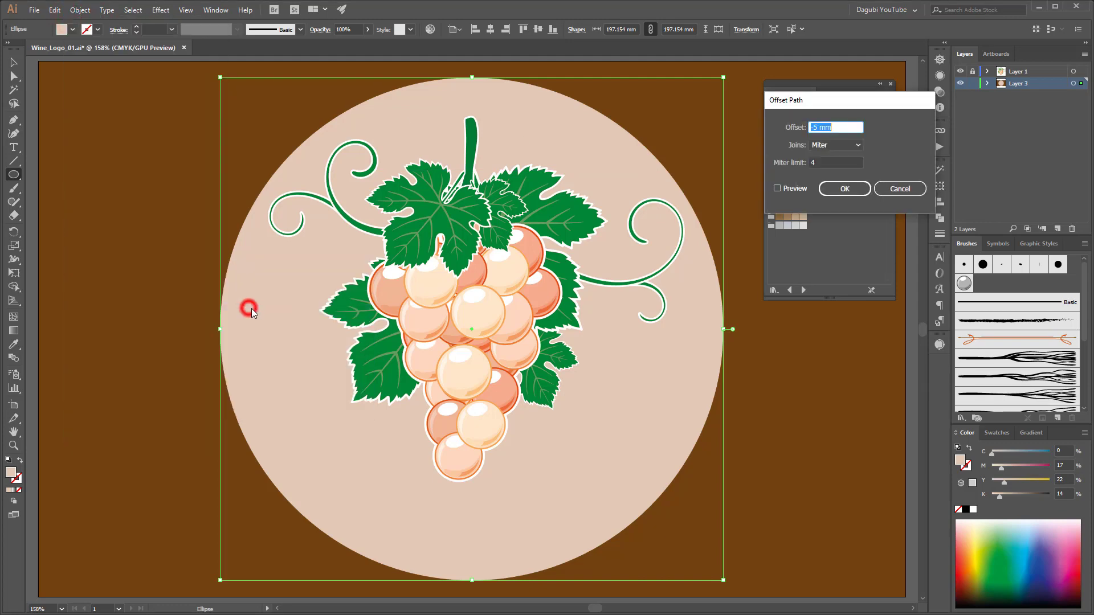
{"action": "double_click", "coordinate": [815, 127]}
{"action": "left_click", "coordinate": [799, 189]}
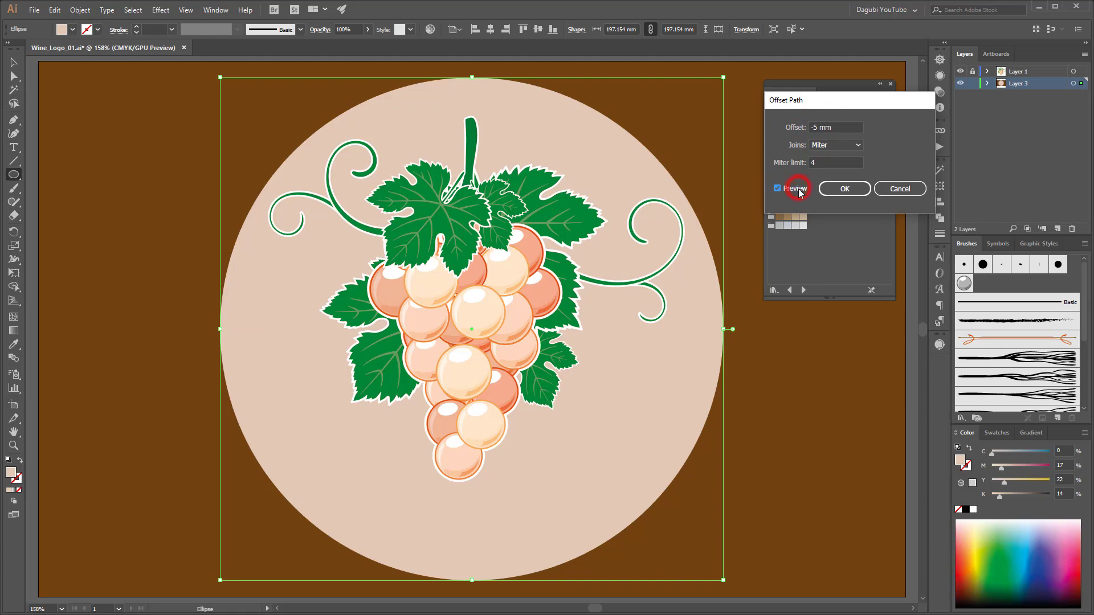
{"action": "left_click", "coordinate": [851, 188]}
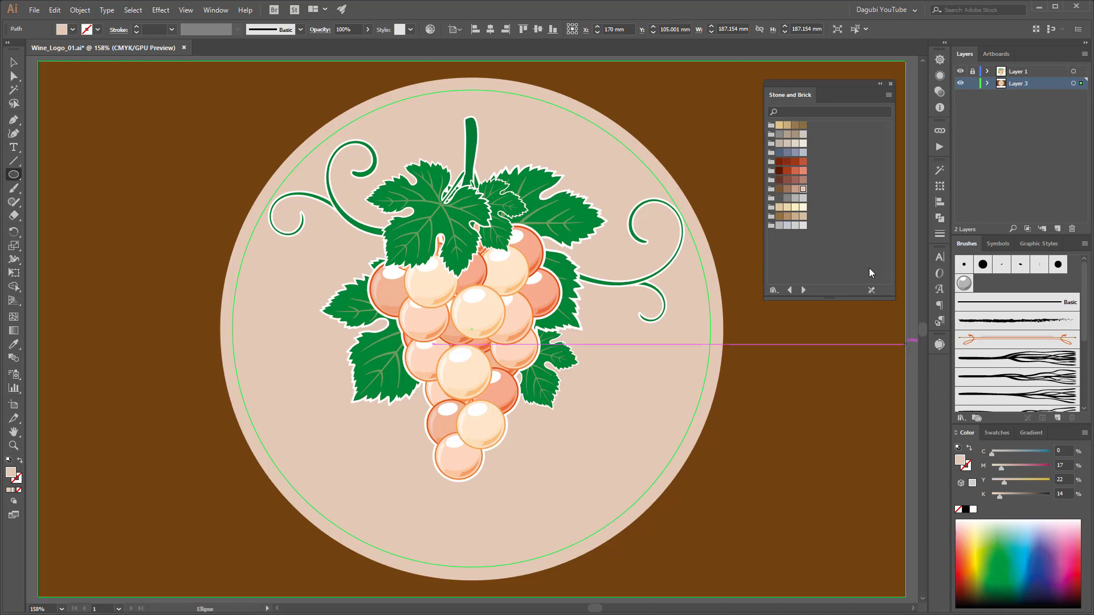
{"action": "left_click", "coordinate": [796, 189]}
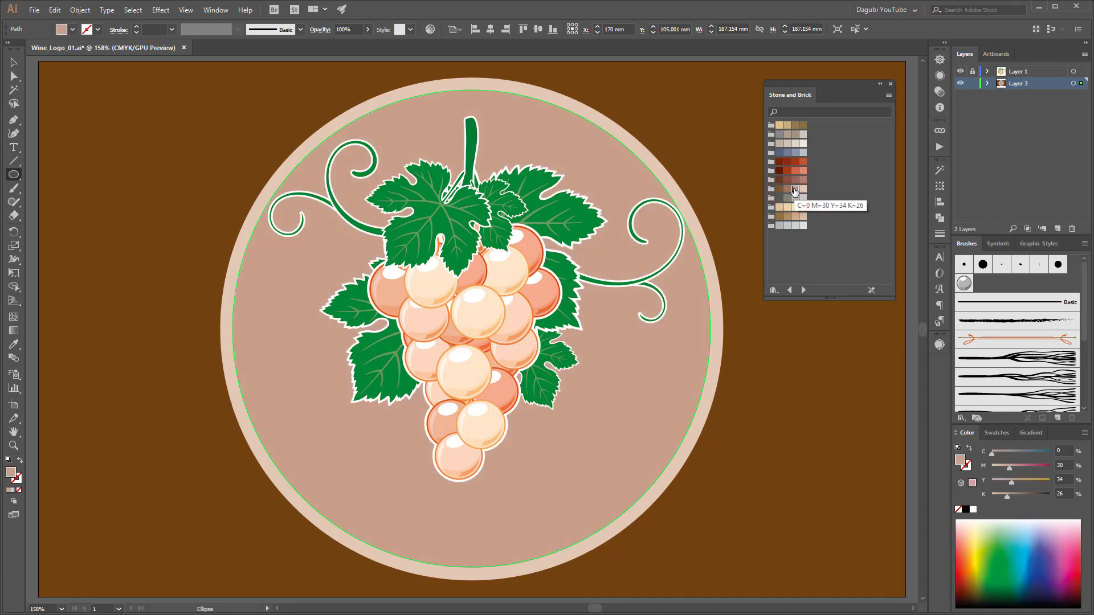
{"action": "left_click", "coordinate": [54, 10]}
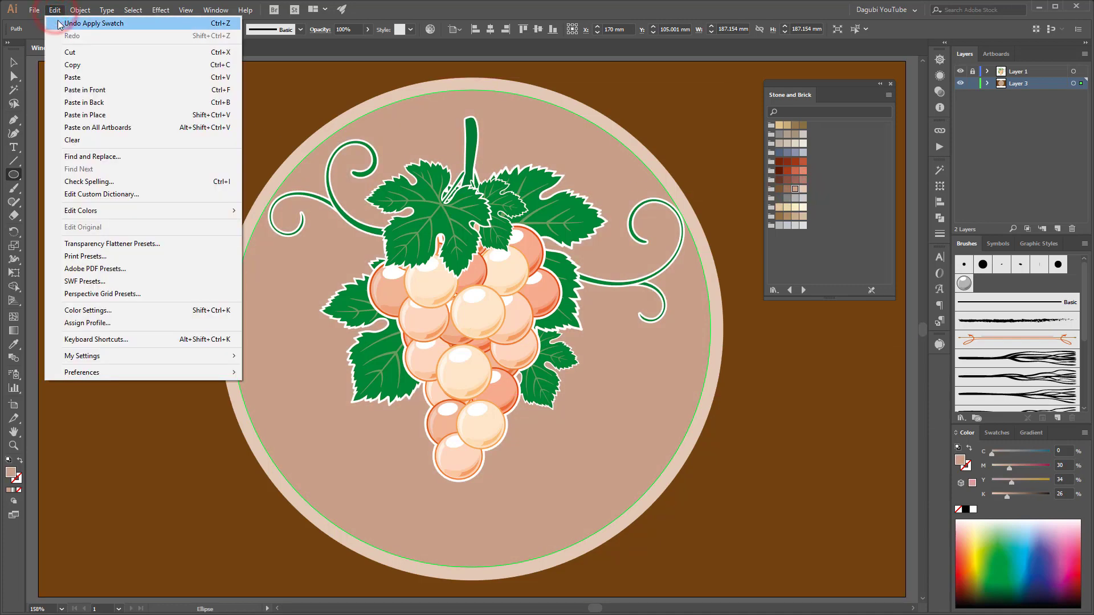
{"action": "left_click", "coordinate": [57, 21]}
{"action": "left_click", "coordinate": [60, 22]}
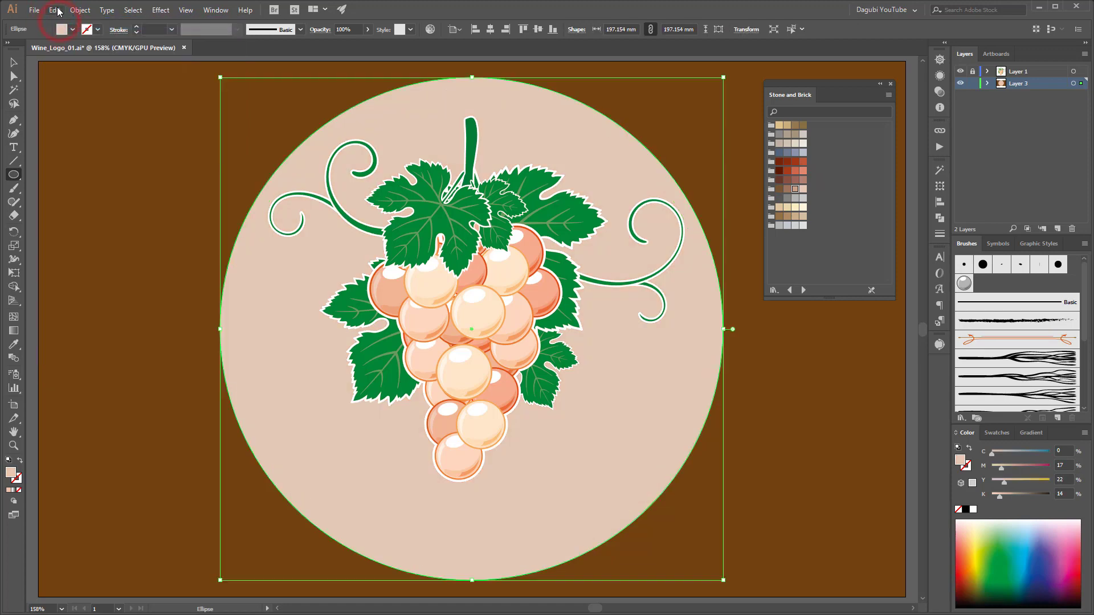
Offset the circle path by -7 mm and fill the new inset circle with a darker tan.
{"action": "left_click", "coordinate": [79, 11]}
{"action": "mouse_move", "coordinate": [92, 268]}
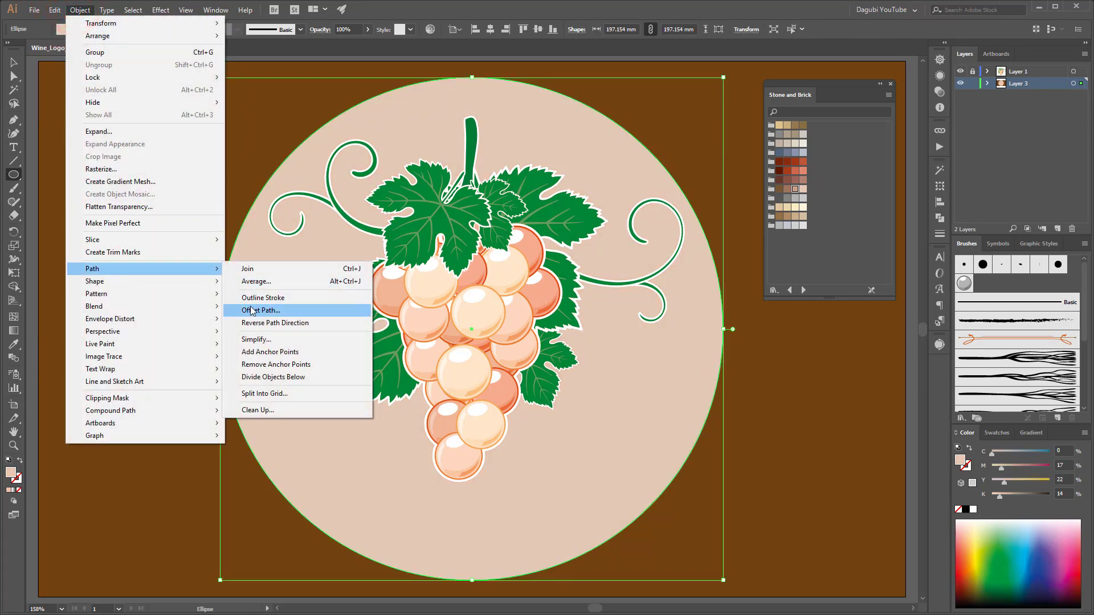
{"action": "left_click", "coordinate": [251, 311]}
{"action": "double_click", "coordinate": [830, 128]}
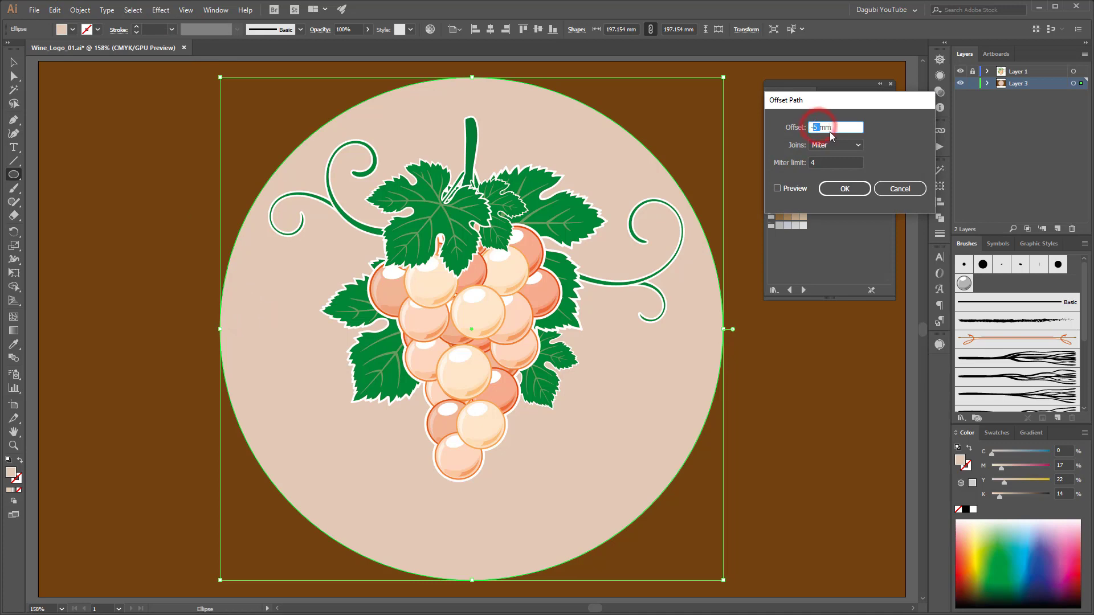
{"action": "type", "text": "-6"}
{"action": "left_click", "coordinate": [777, 188]}
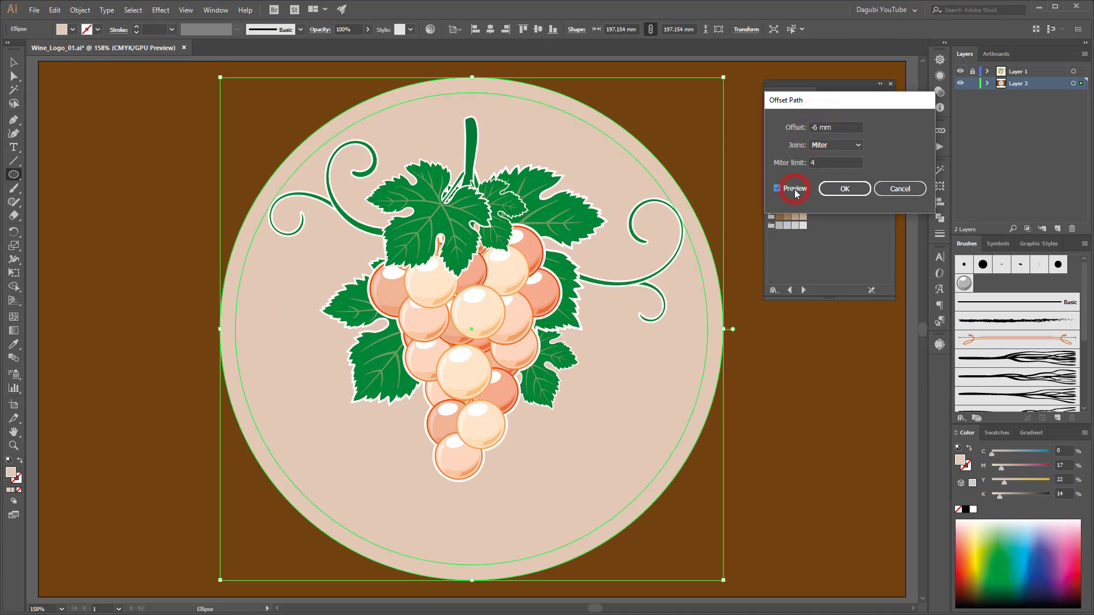
{"action": "double_click", "coordinate": [813, 127]}
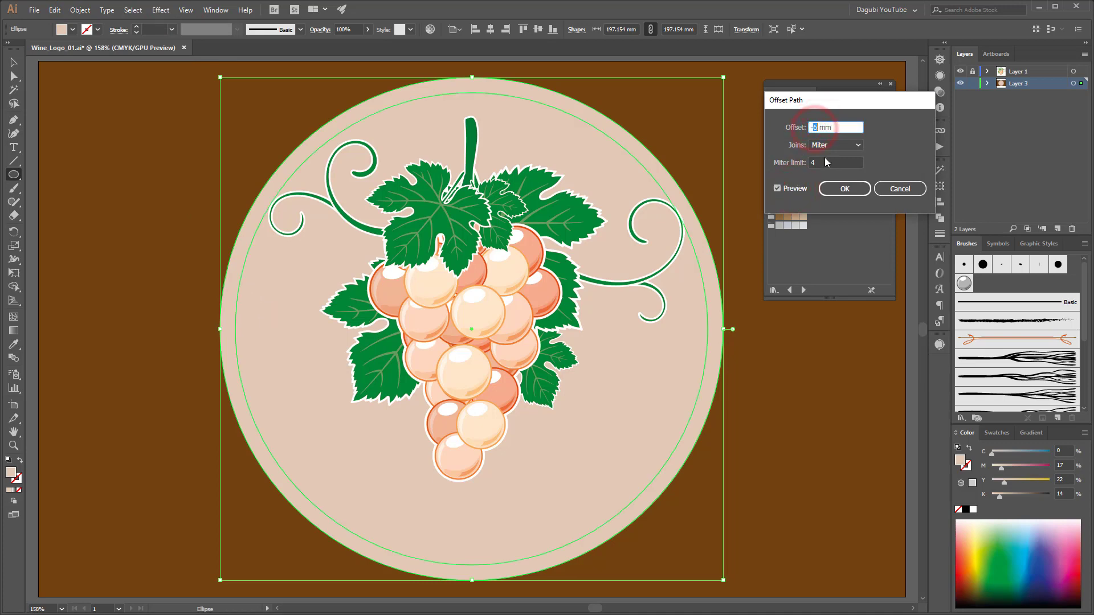
{"action": "type", "text": "7"}
{"action": "left_click", "coordinate": [790, 188]}
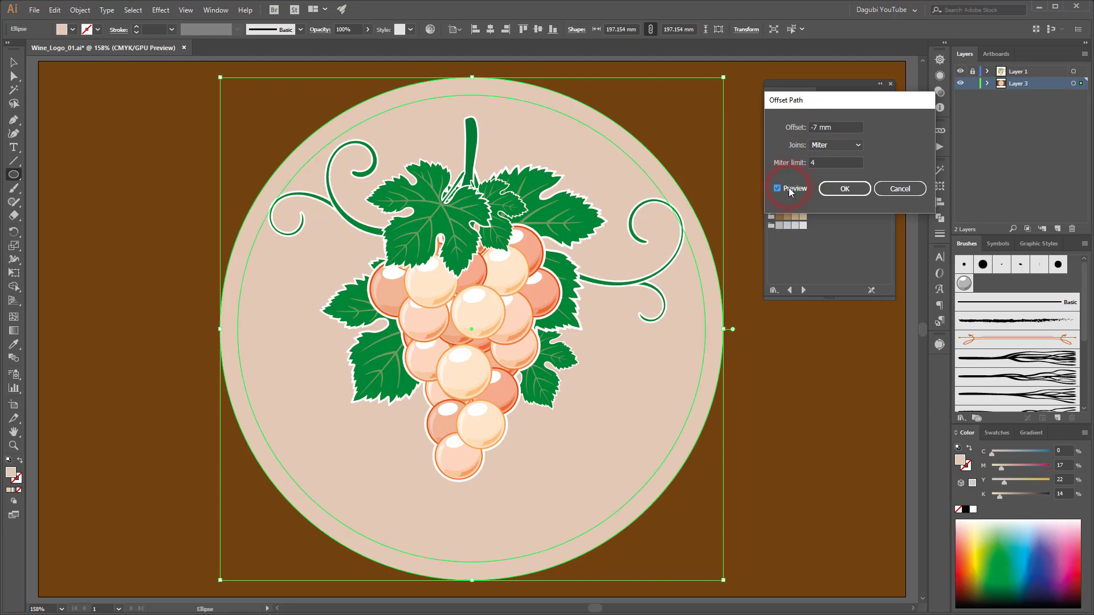
{"action": "left_click", "coordinate": [846, 189]}
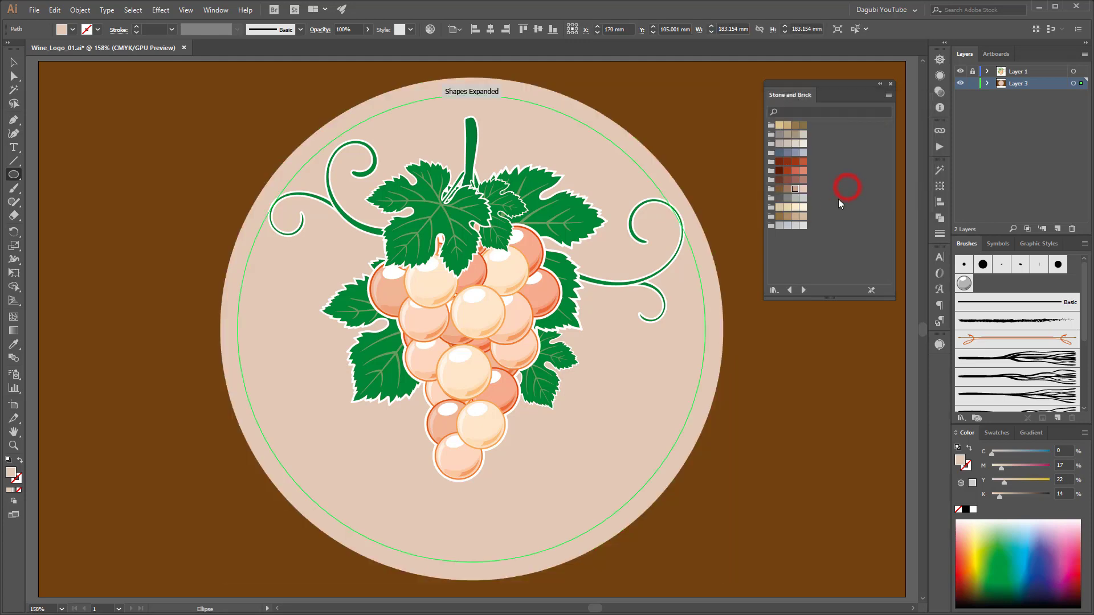
{"action": "left_click", "coordinate": [795, 190]}
Add a second -7 mm inset circle filled with a darker brown.
{"action": "left_click", "coordinate": [80, 10]}
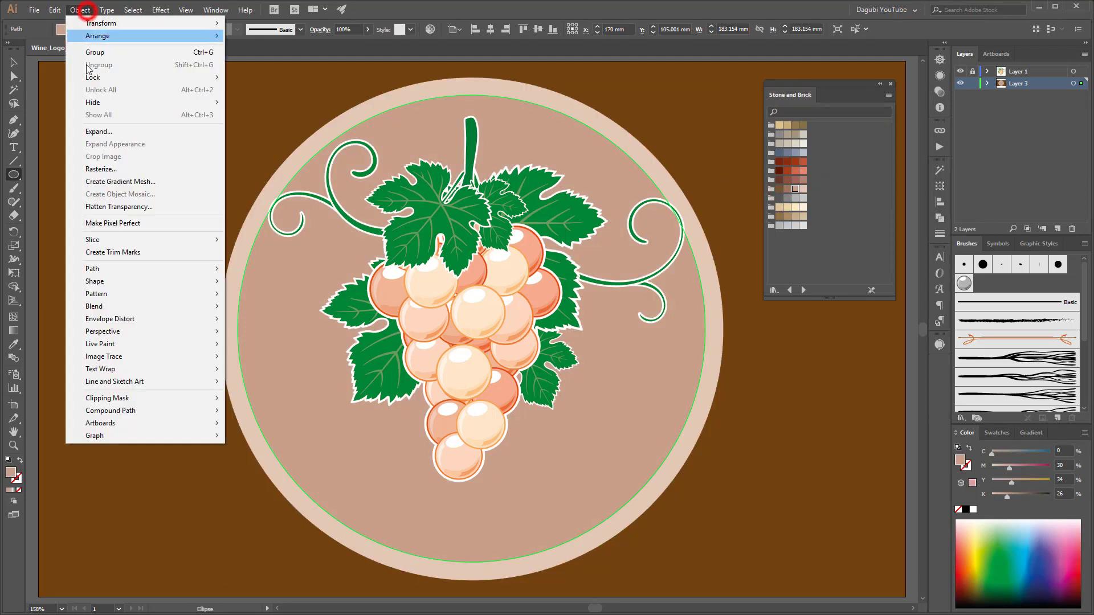
{"action": "left_click", "coordinate": [258, 309]}
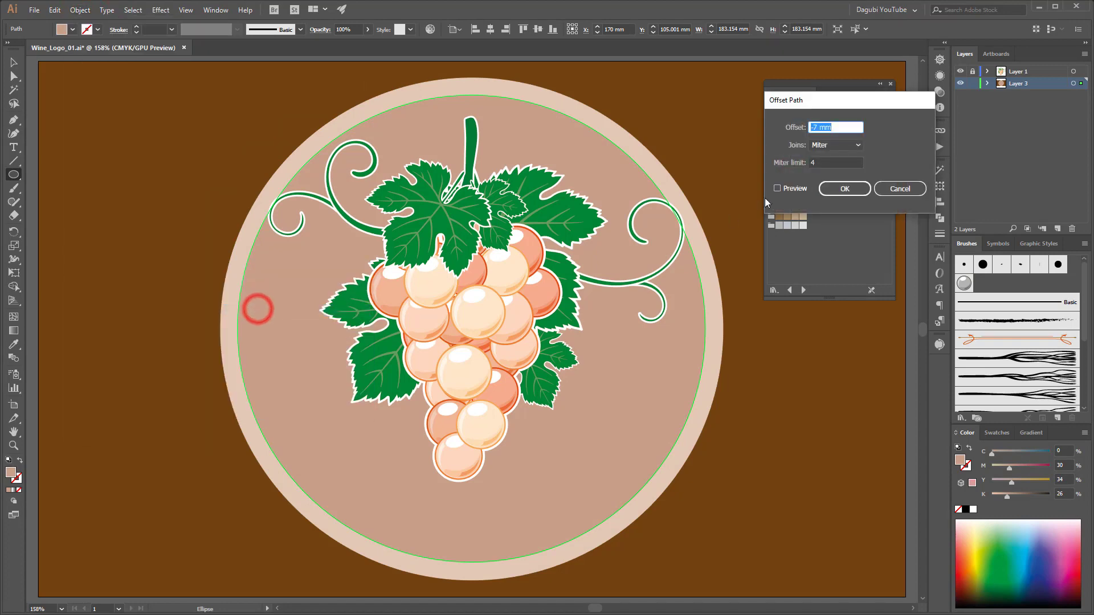
{"action": "left_click", "coordinate": [777, 188]}
{"action": "left_click", "coordinate": [840, 188]}
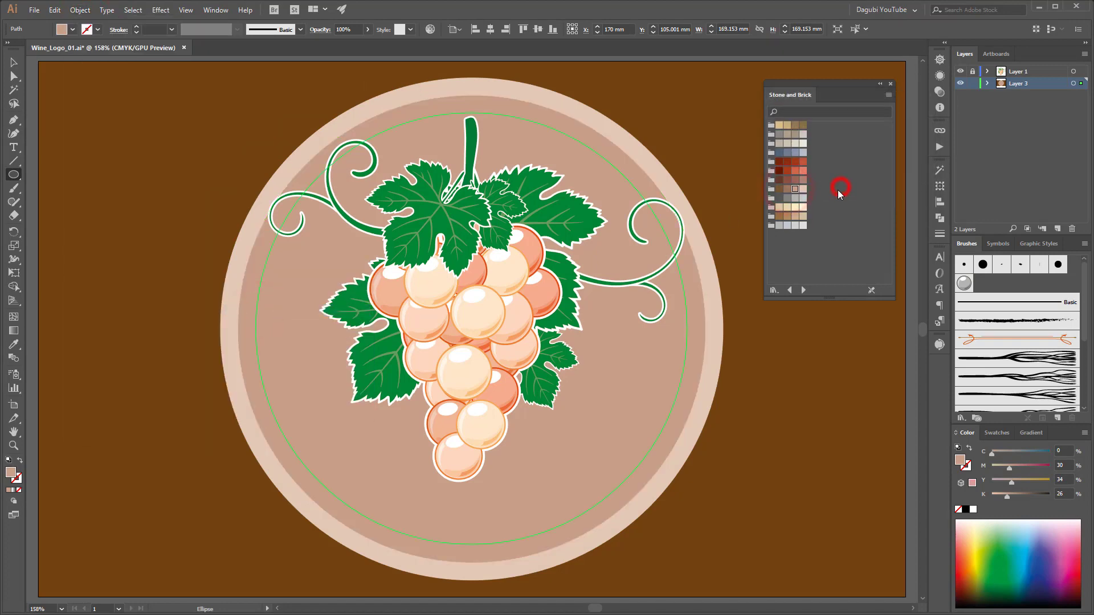
{"action": "left_click", "coordinate": [787, 190]}
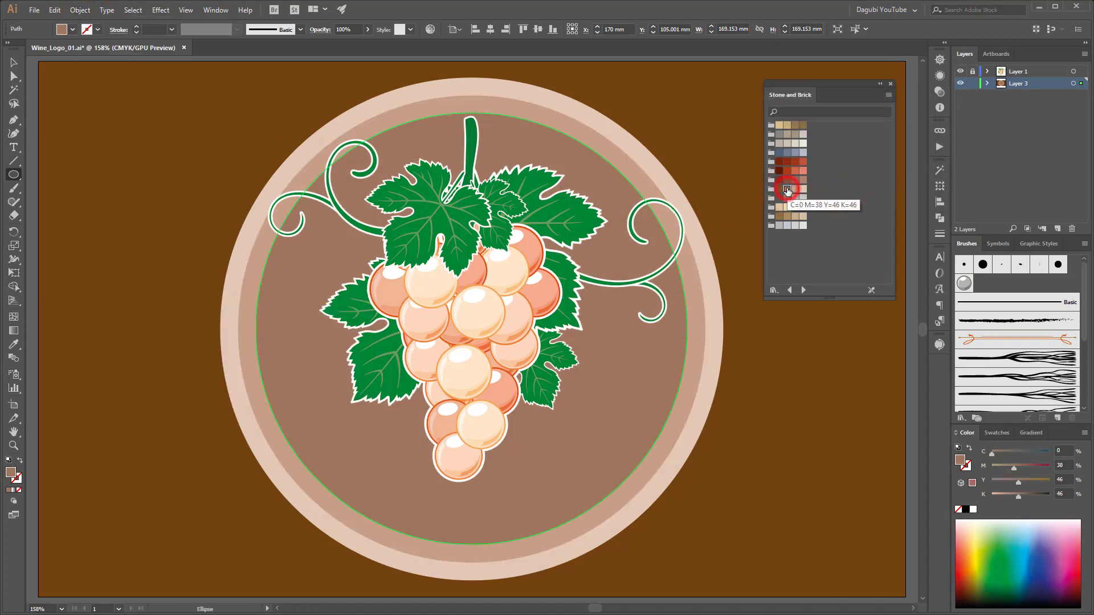
Add the innermost -7 mm inset circle filled with deep brown.
{"action": "left_click", "coordinate": [79, 10]}
{"action": "left_click", "coordinate": [252, 311]}
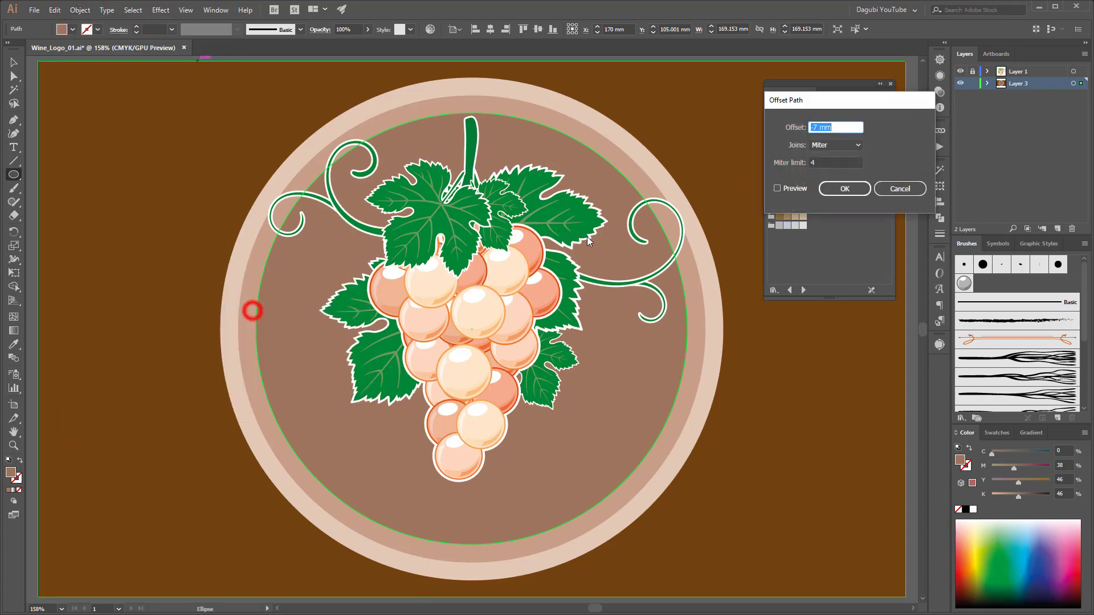
{"action": "left_click", "coordinate": [778, 188]}
{"action": "left_click", "coordinate": [841, 188]}
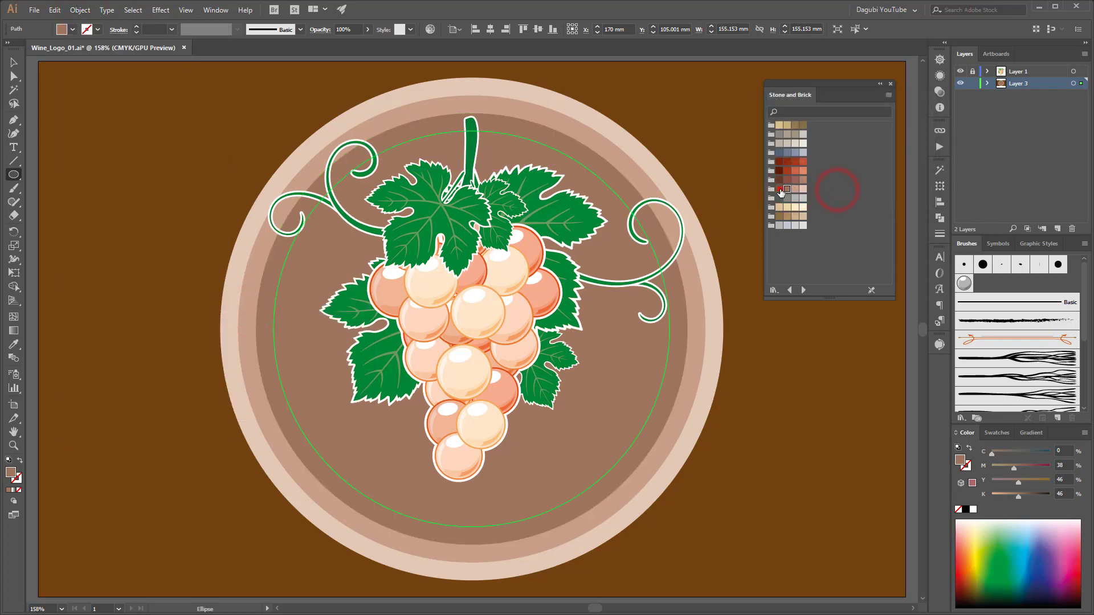
{"action": "left_click", "coordinate": [779, 190]}
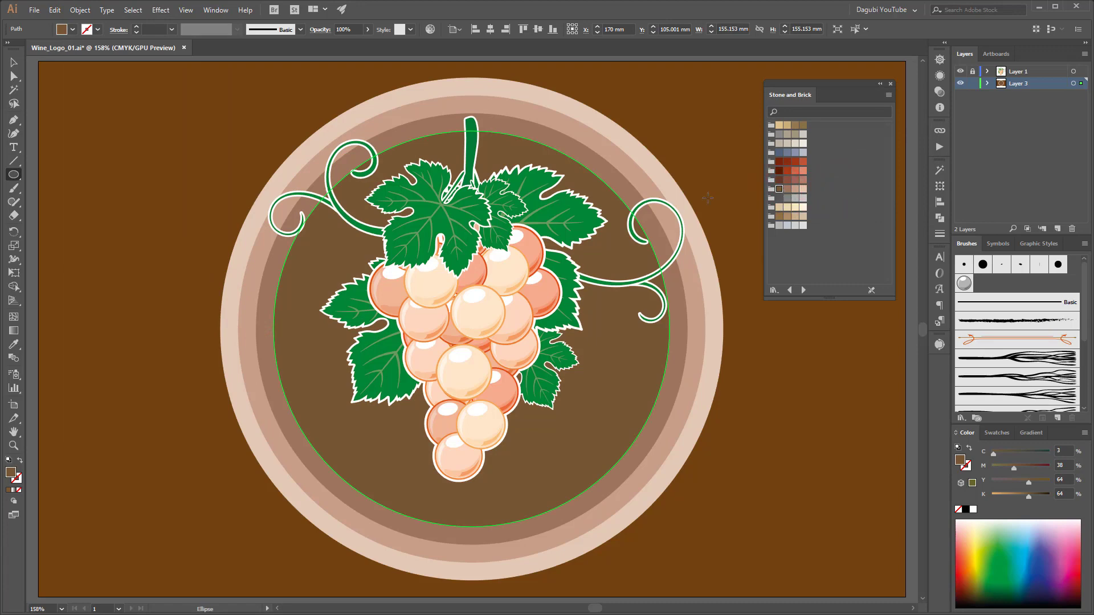
{"action": "left_click", "coordinate": [13, 62]}
Recolour the background rectangle muted taupe and lock the background layer, making Layer 1 active.
{"action": "left_click", "coordinate": [164, 131]}
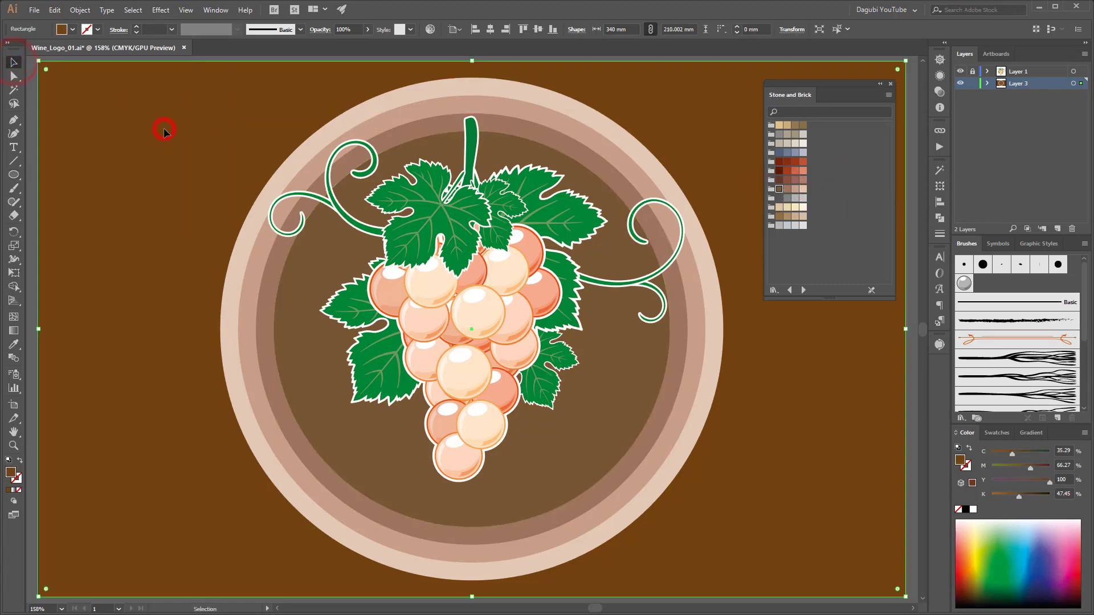
{"action": "left_click", "coordinate": [796, 189]}
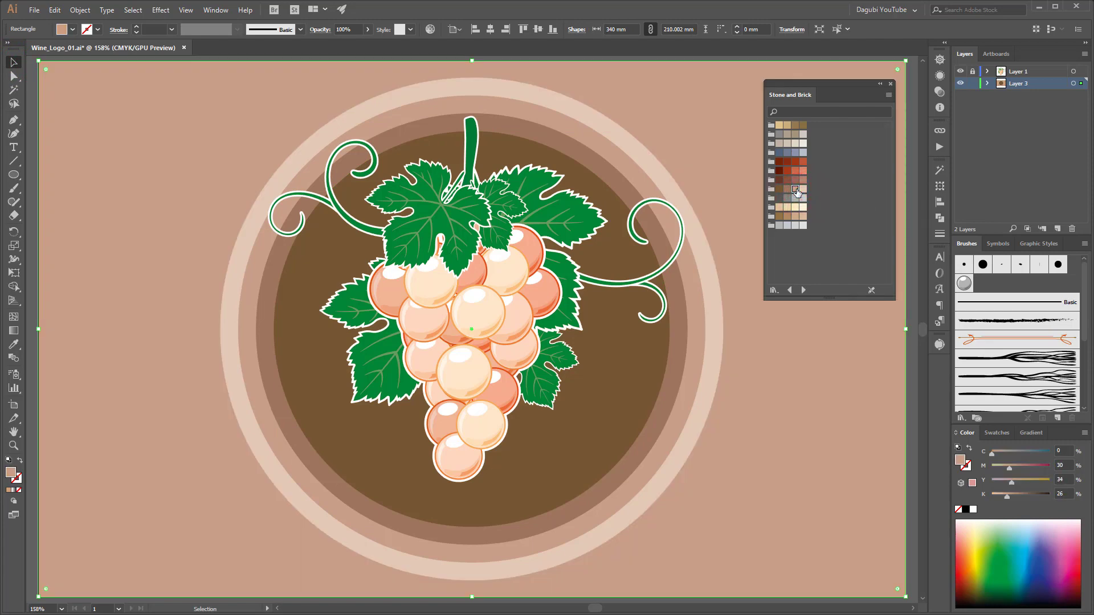
{"action": "left_click", "coordinate": [891, 85]}
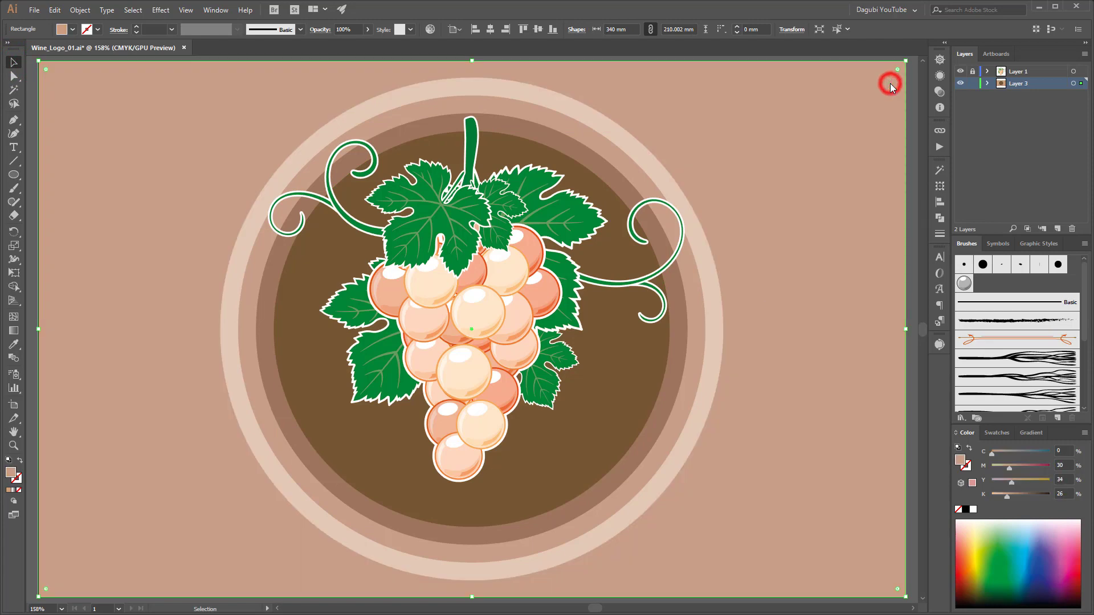
{"action": "left_click", "coordinate": [1042, 70]}
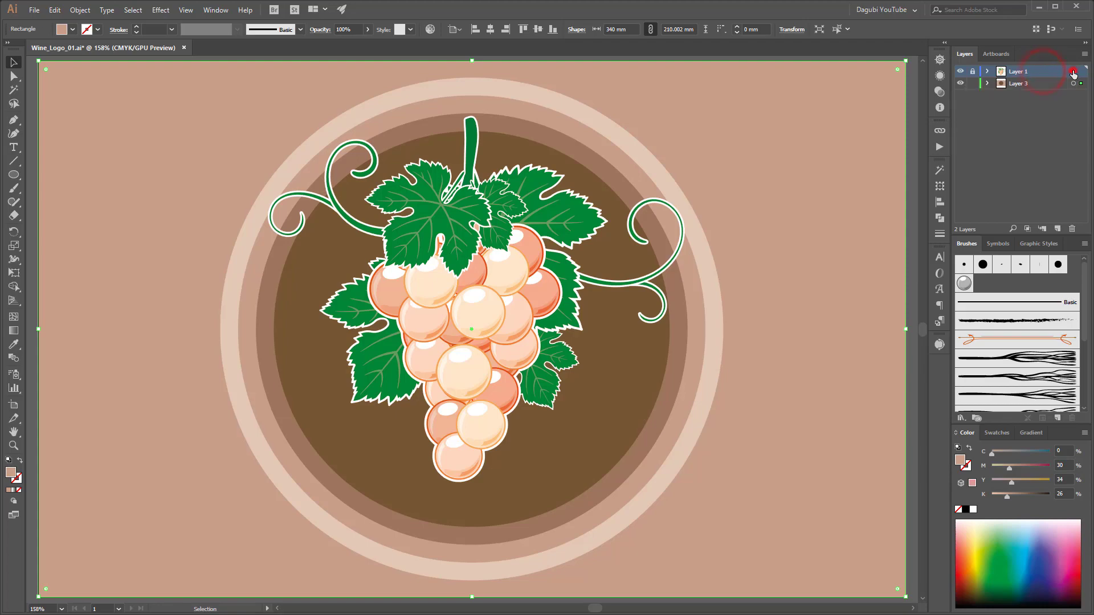
{"action": "left_click", "coordinate": [1073, 73]}
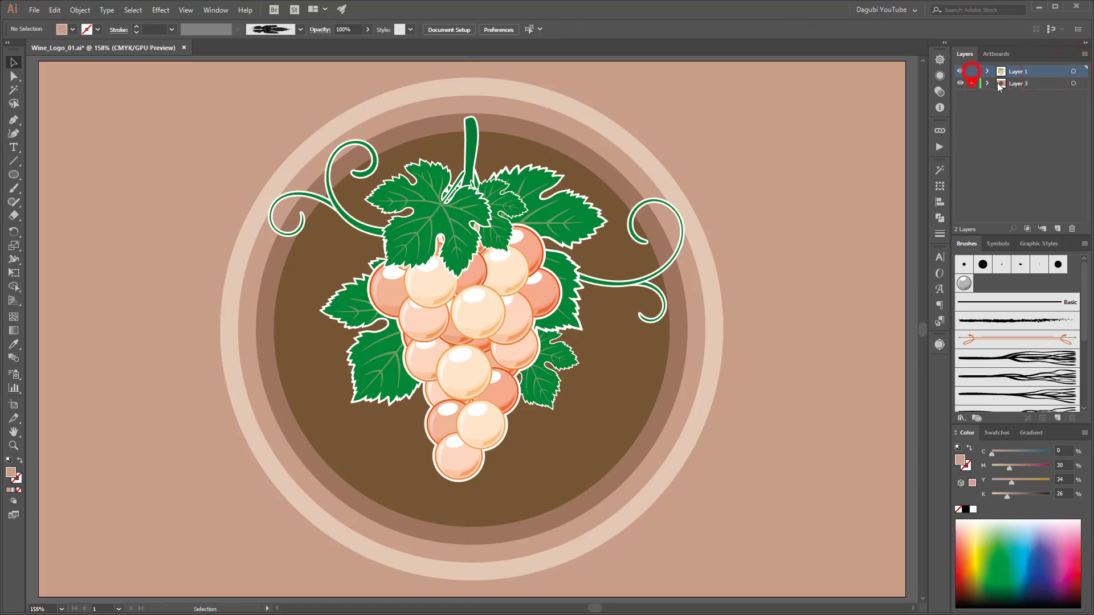
Move the grape artwork down slightly and scale it to fit inside the brown badge.
{"action": "left_click", "coordinate": [1072, 72]}
{"action": "mouse_move", "coordinate": [549, 222]}
{"action": "left_mouse_down"}
{"action": "mouse_move", "coordinate": [556, 246]}
{"action": "mouse_move", "coordinate": [573, 228]}
{"action": "left_mouse_up"}
{"action": "left_click_drag", "start_coordinate": [689, 143], "coordinate": [673, 156]}
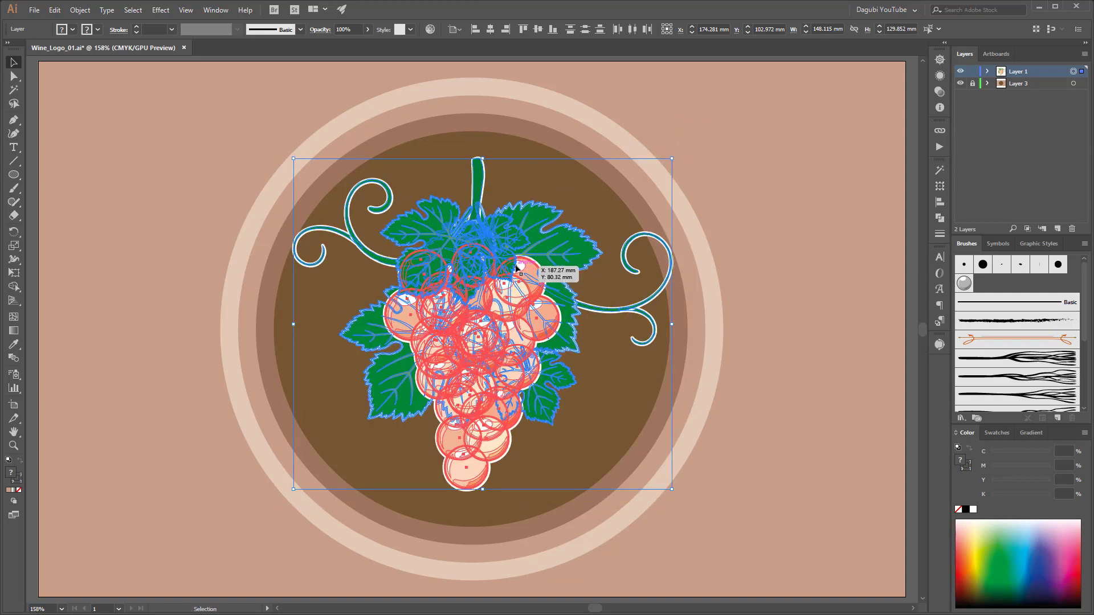
{"action": "left_click_drag", "start_coordinate": [516, 268], "coordinate": [506, 274]}
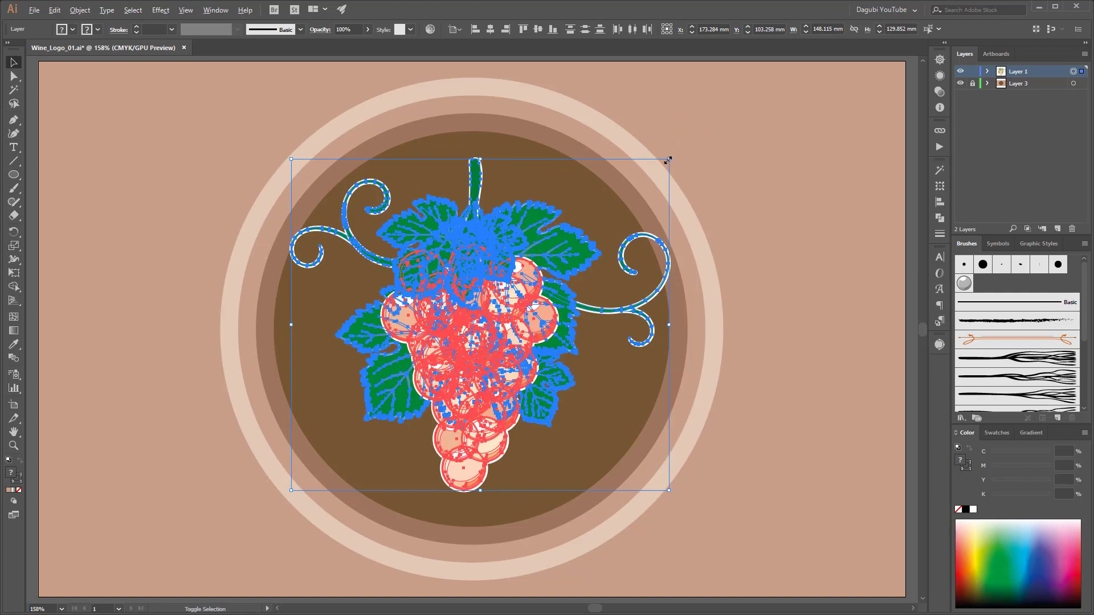
{"action": "left_click_drag", "start_coordinate": [666, 160], "coordinate": [681, 149]}
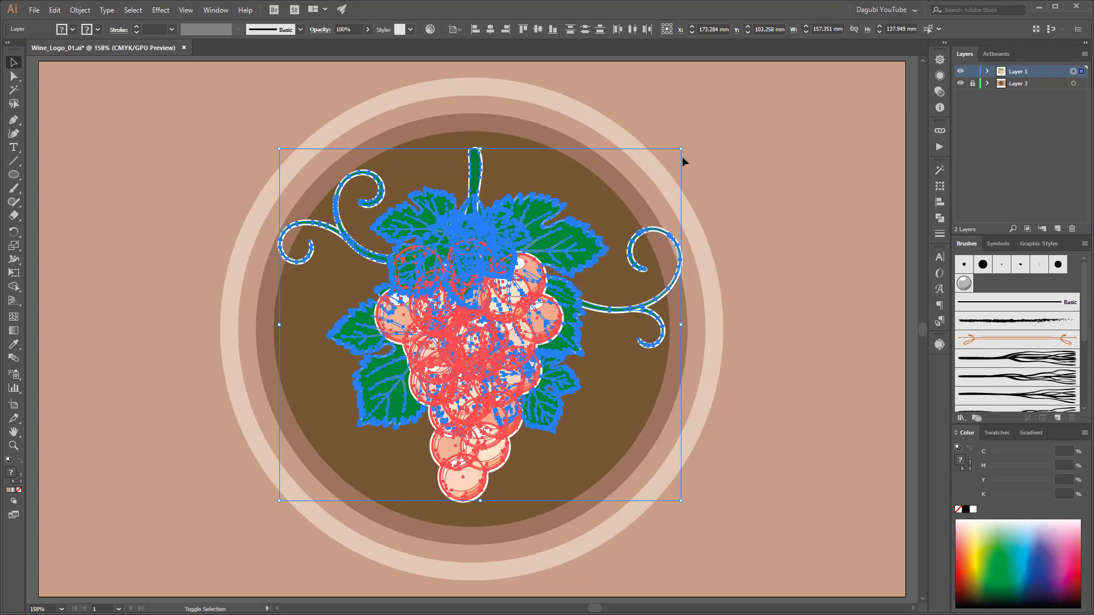
{"action": "left_click", "coordinate": [779, 150]}
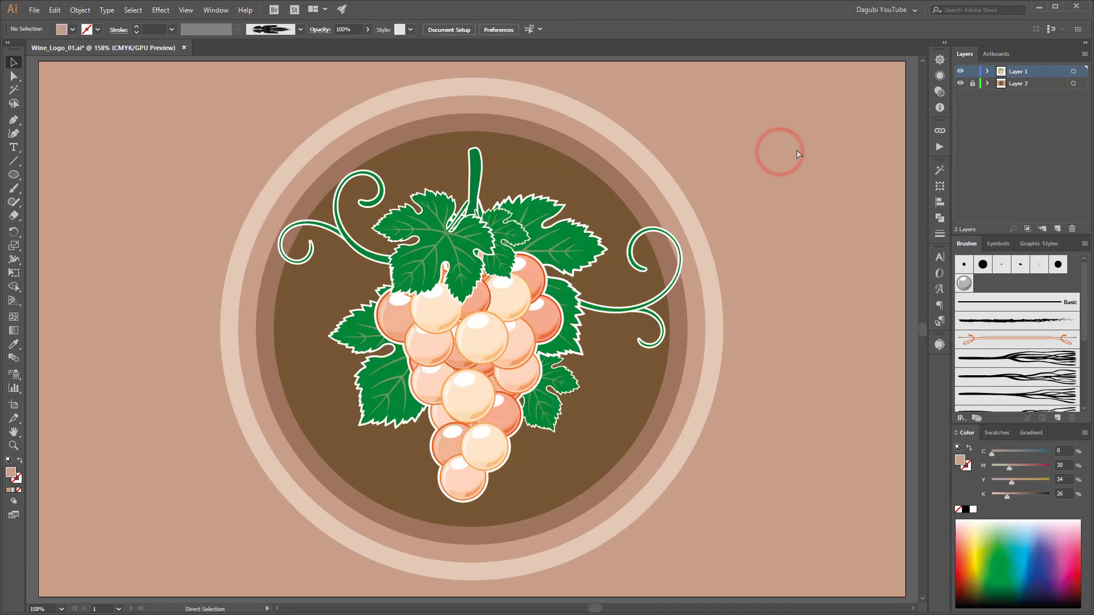
Save, then make all green leaves and vines a lighter green by lowering Cyan in the Color panel.
{"action": "key", "text": "ctrl+s"}
{"action": "left_click", "coordinate": [14, 90]}
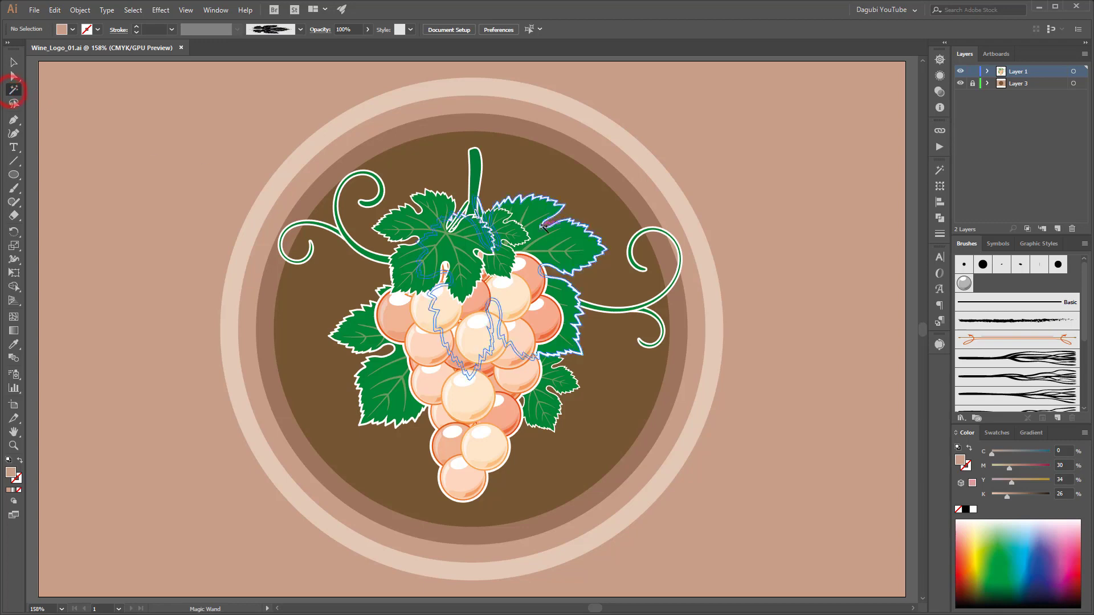
{"action": "left_click", "coordinate": [538, 209]}
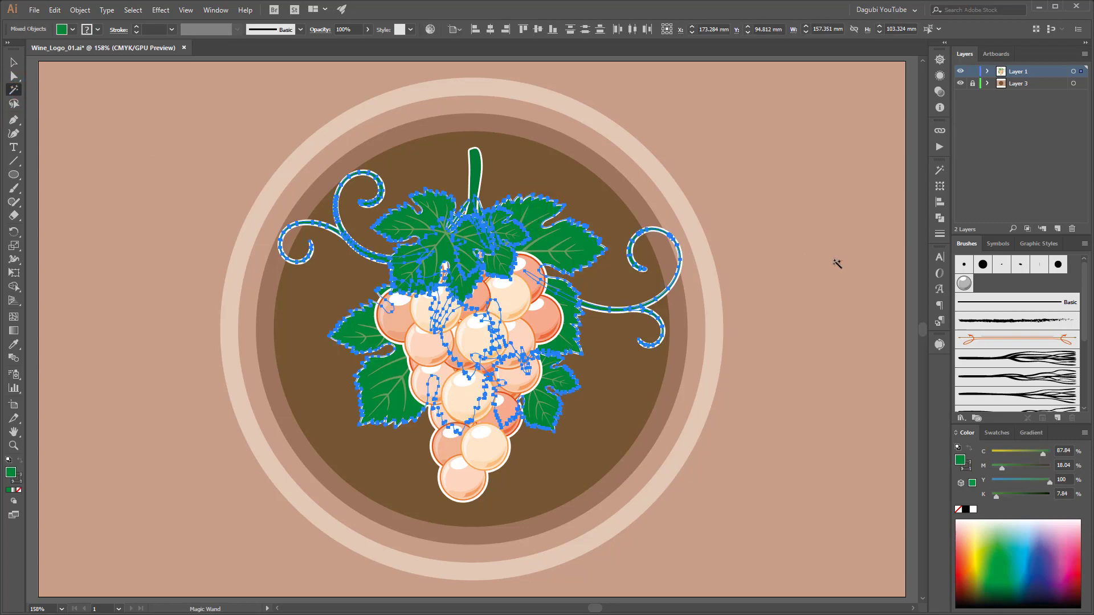
{"action": "key", "text": "ctrl+h"}
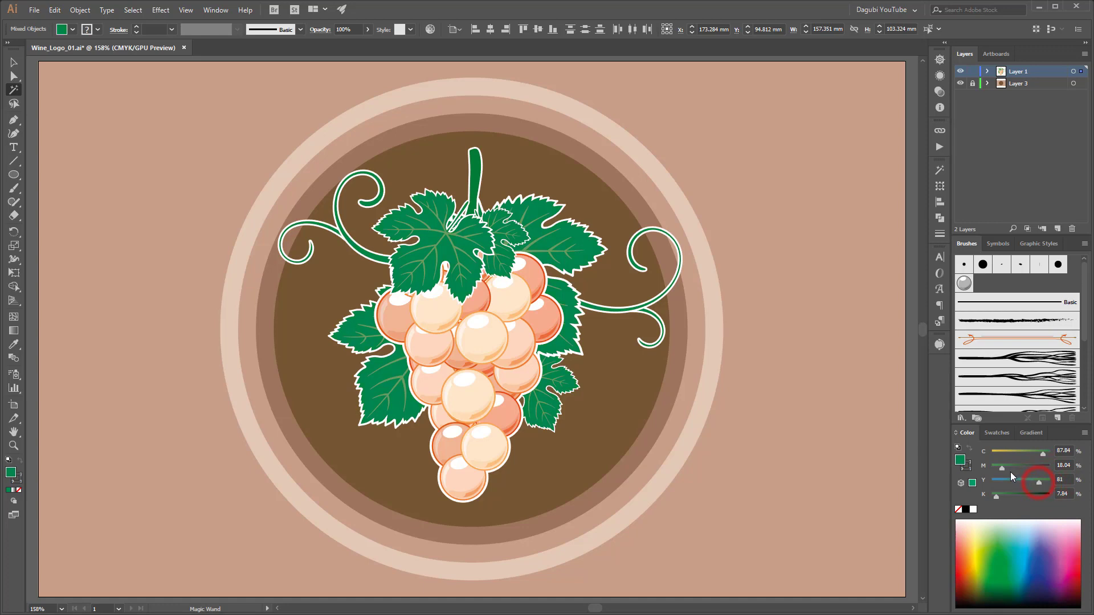
{"action": "left_click_drag", "start_coordinate": [1043, 453], "coordinate": [1013, 470]}
{"action": "key", "text": "ctrl+shift+a"}
Recolour the grapes to golden amber in Recolor Artwork with linked harmony colours, hue about 40, lower brightness.
{"action": "left_click", "coordinate": [987, 71]}
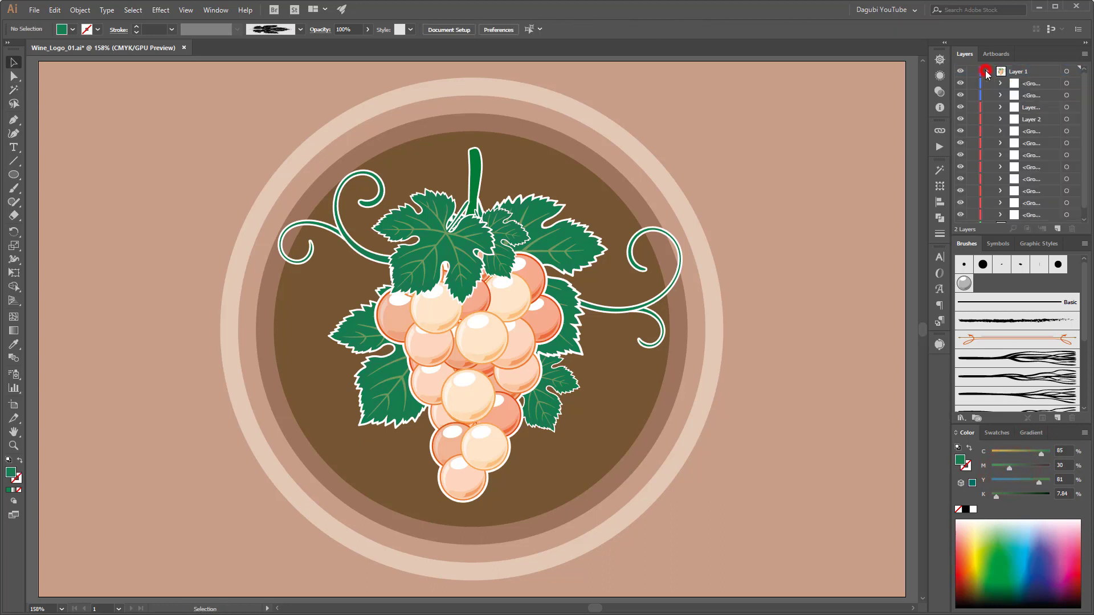
{"action": "left_click", "coordinate": [1066, 107]}
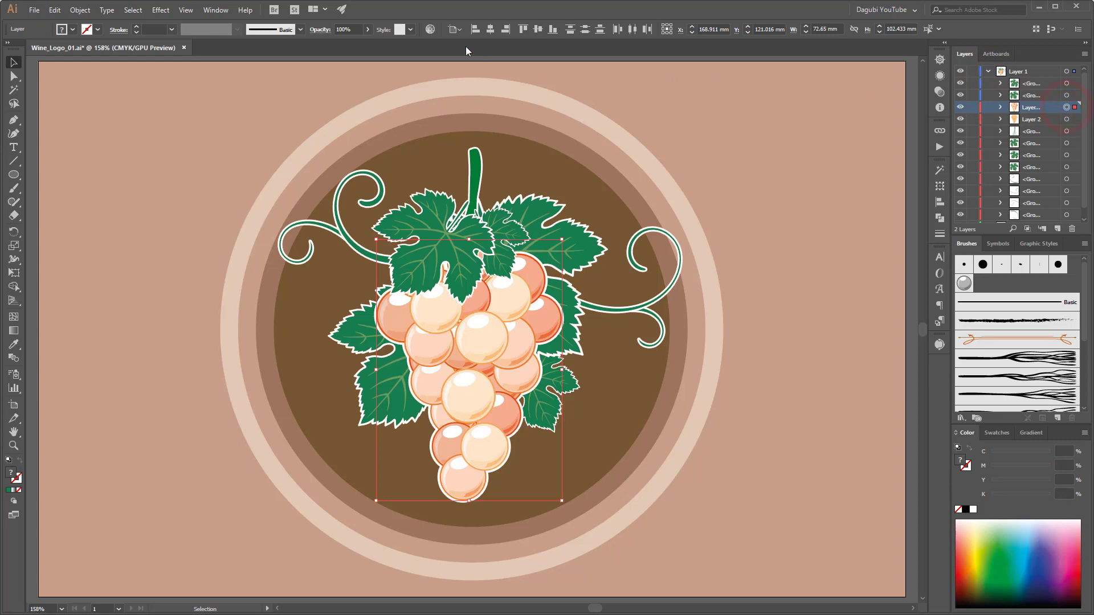
{"action": "left_click", "coordinate": [429, 31]}
{"action": "left_click", "coordinate": [802, 103]}
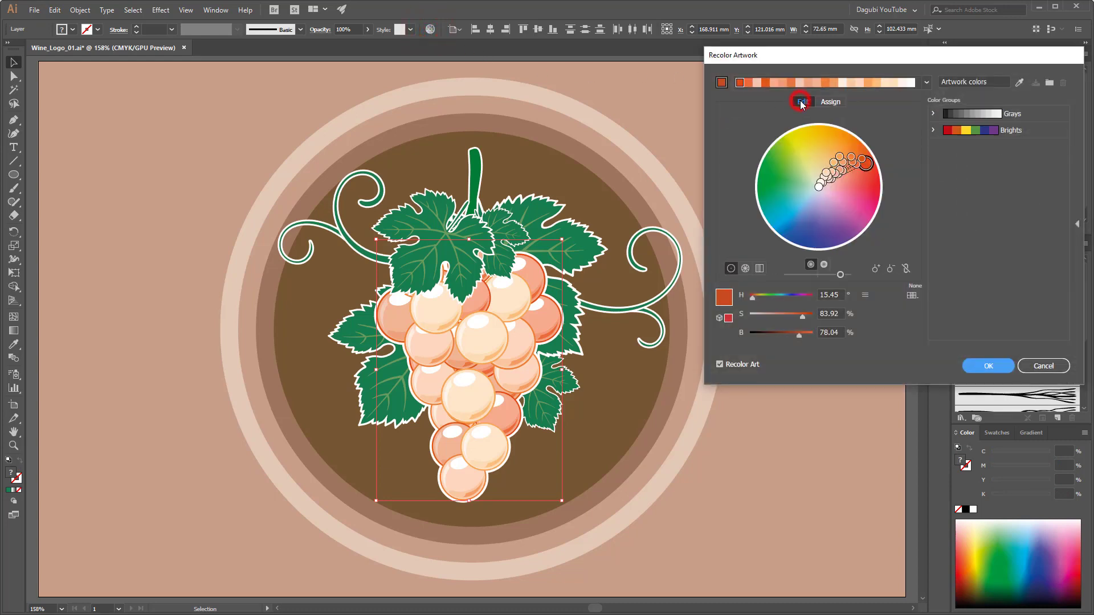
{"action": "left_click", "coordinate": [908, 268]}
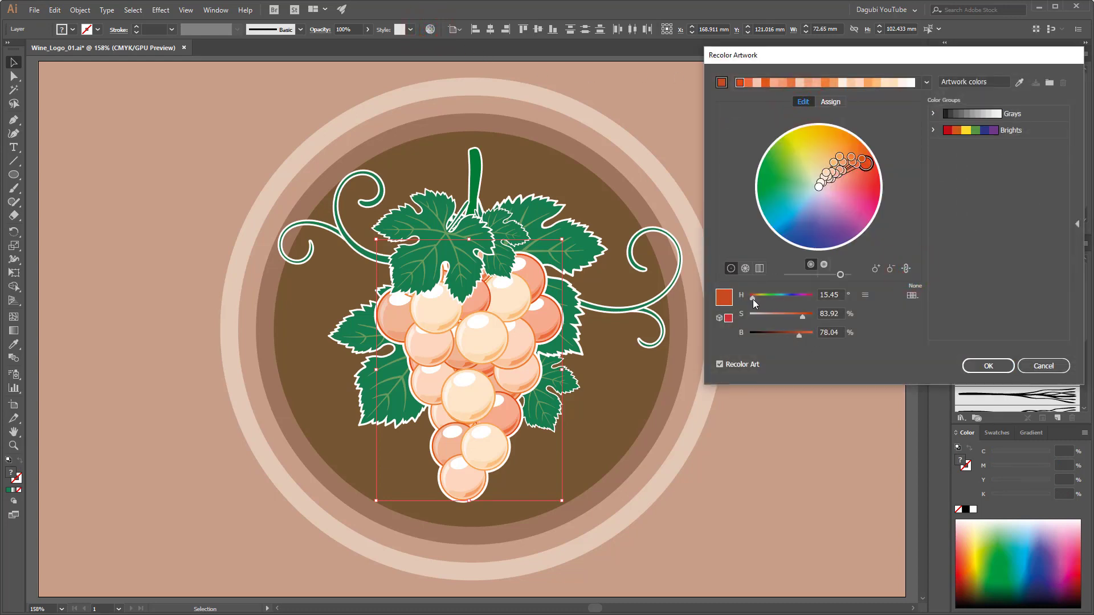
{"action": "left_click_drag", "start_coordinate": [753, 299], "coordinate": [807, 317]}
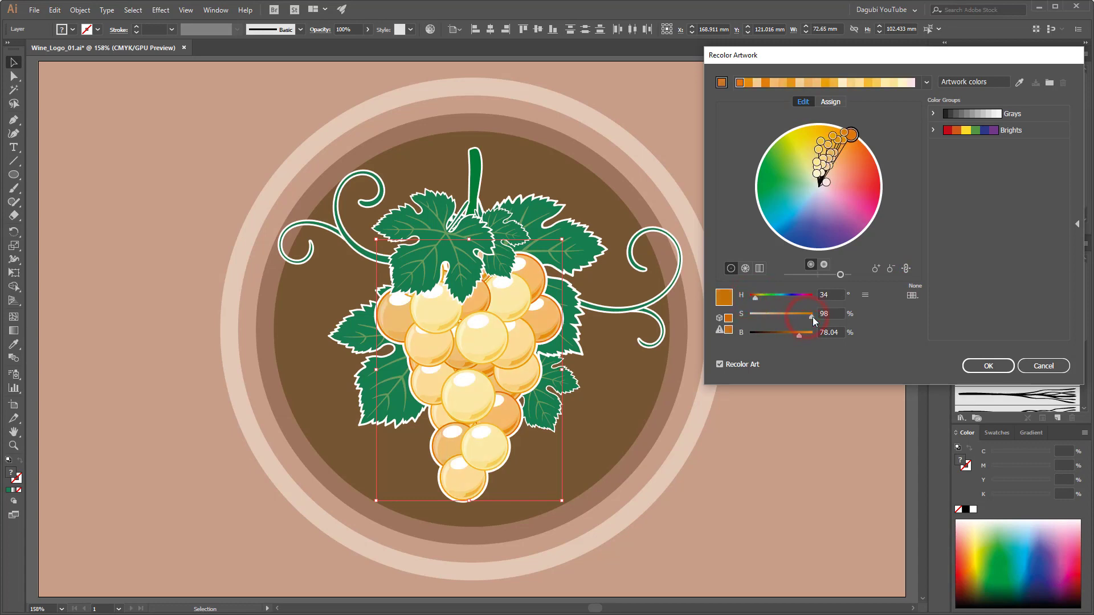
{"action": "left_click_drag", "start_coordinate": [800, 336], "coordinate": [798, 337]}
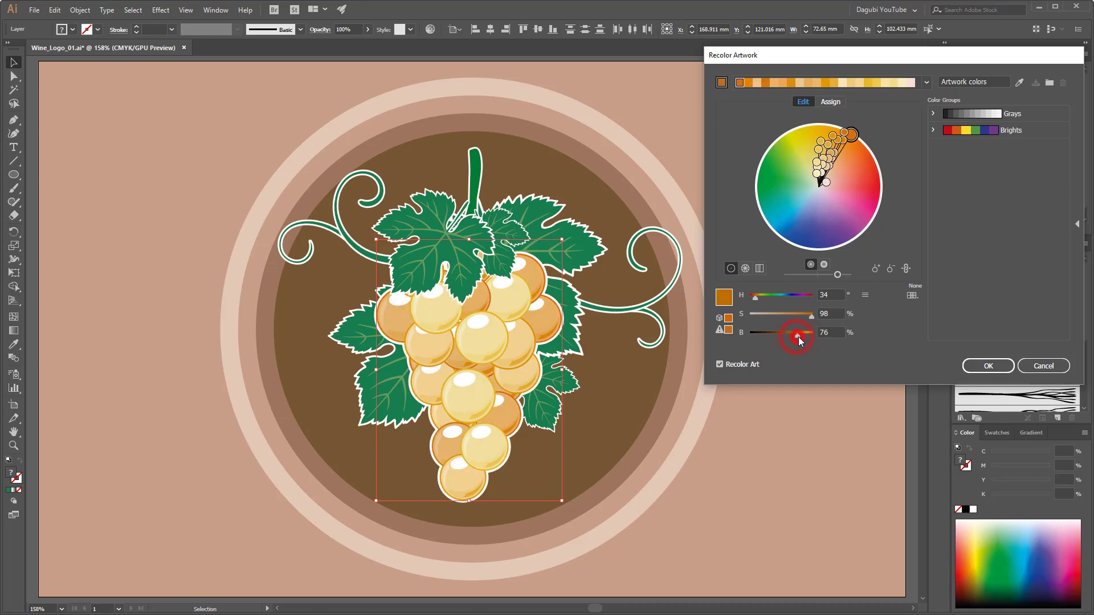
{"action": "left_click_drag", "start_coordinate": [756, 299], "coordinate": [756, 299]}
{"action": "left_click", "coordinate": [986, 366]}
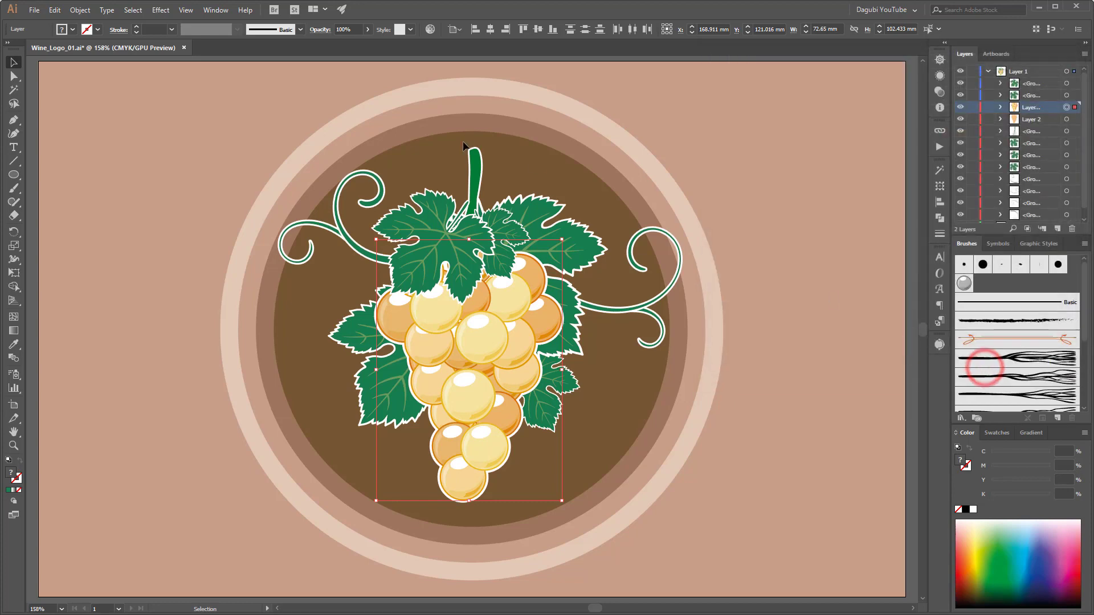
Recolour the top stem a warm brown, with M at 70 and K around 24.
{"action": "left_click", "coordinate": [477, 164]}
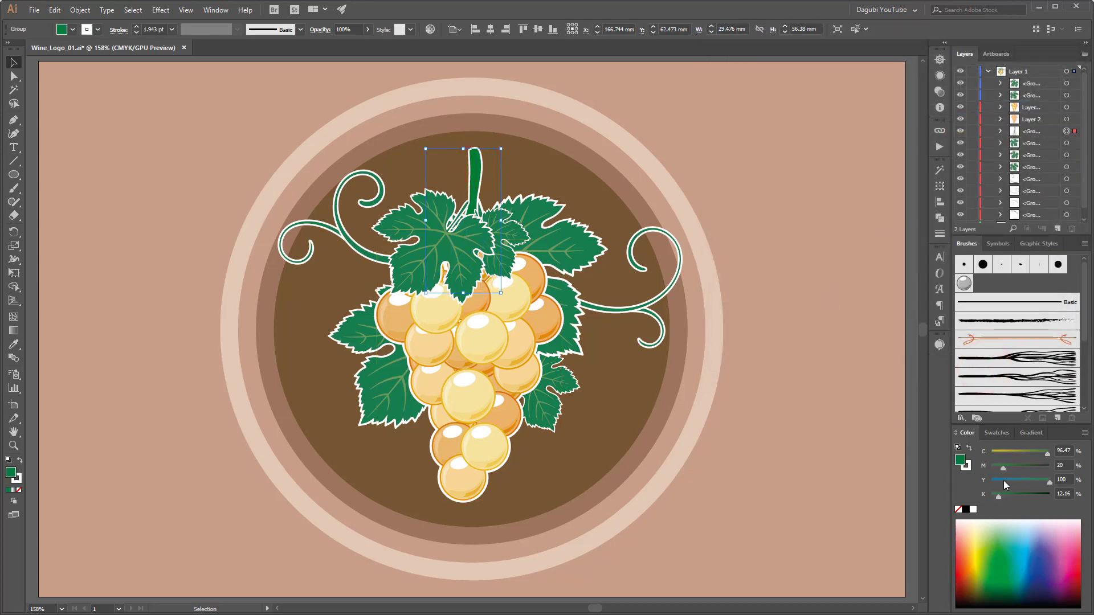
{"action": "left_click", "coordinate": [974, 572]}
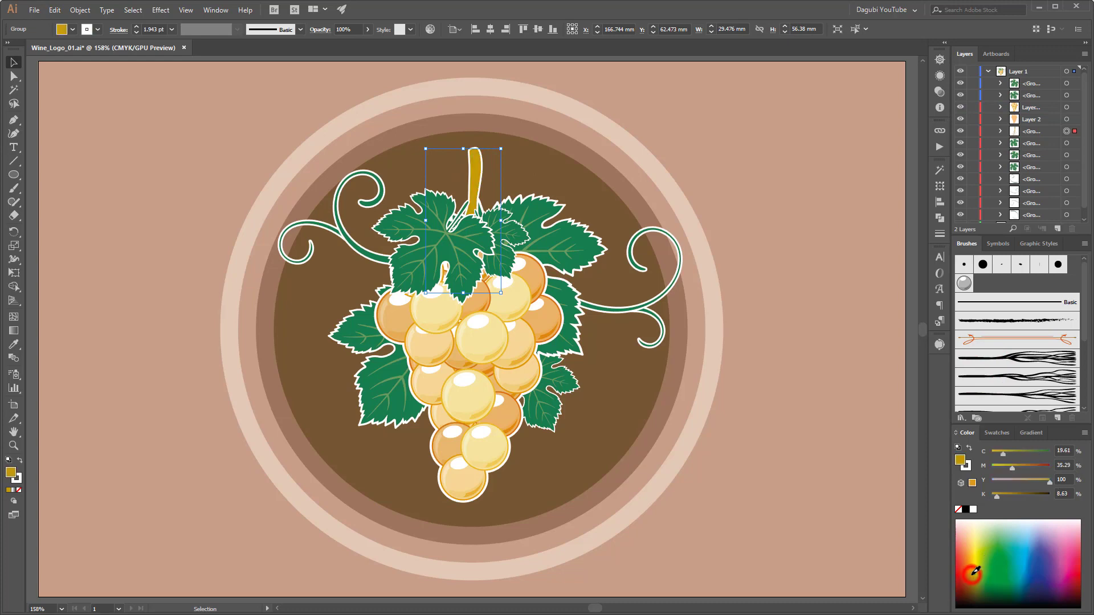
{"action": "left_click", "coordinate": [974, 571]}
{"action": "left_click", "coordinate": [1011, 453]}
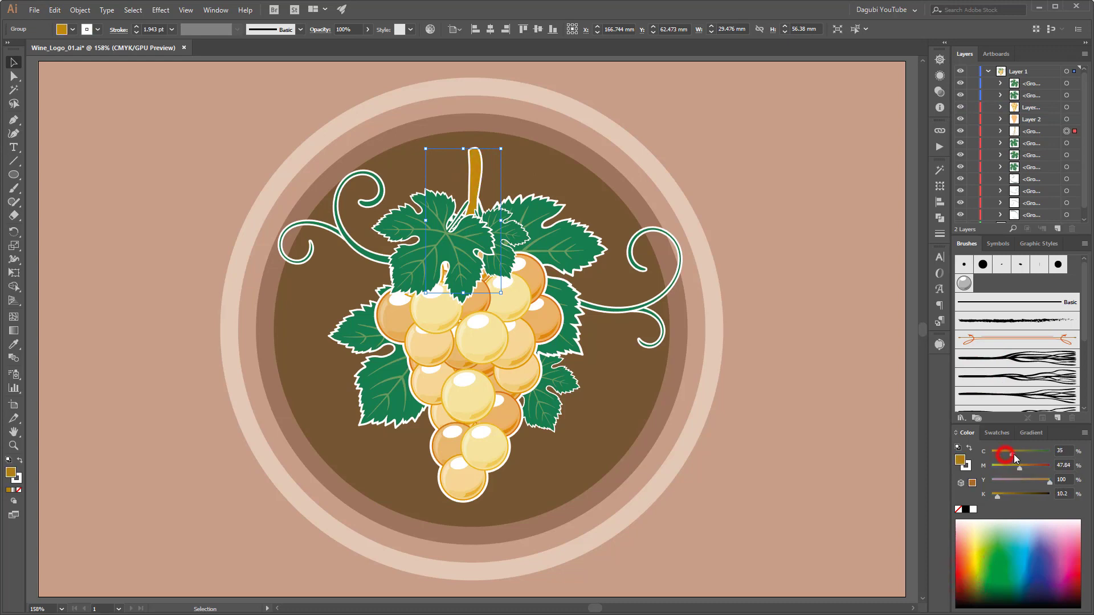
{"action": "left_click_drag", "start_coordinate": [1019, 470], "coordinate": [1032, 466]}
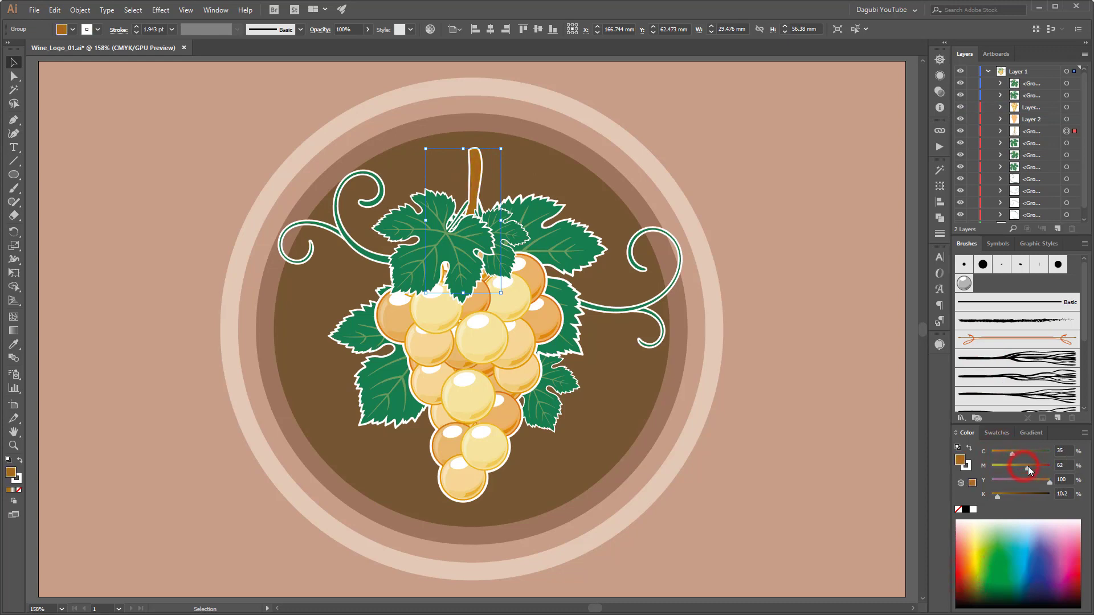
{"action": "left_click", "coordinate": [1004, 497]}
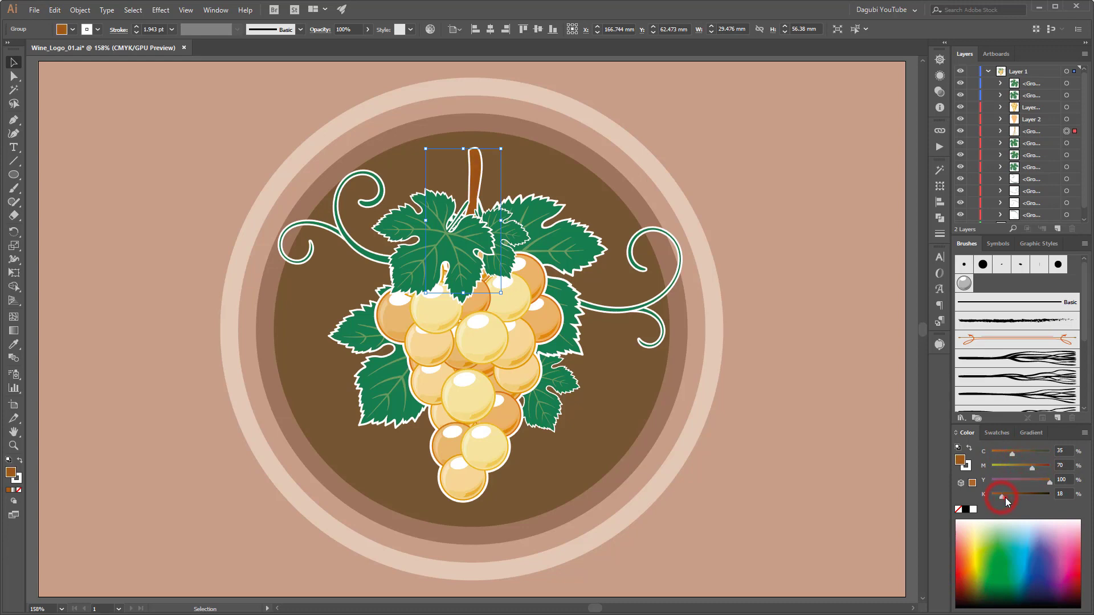
{"action": "left_click", "coordinate": [860, 220]}
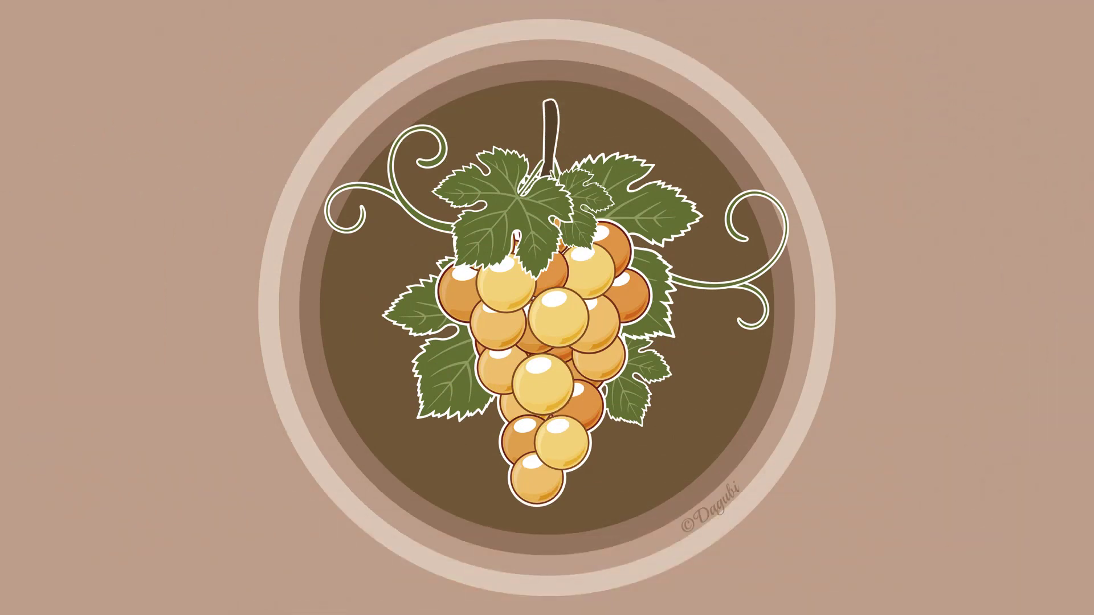